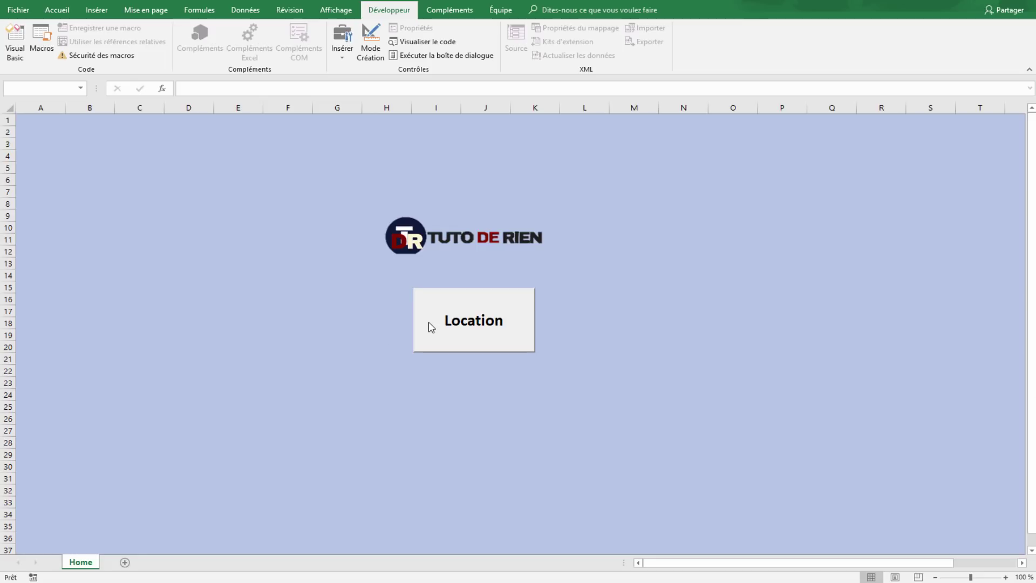
- Open the film rental form, add a film titled "FIlm5", confirm the addition and return to the film list
click(491, 340)
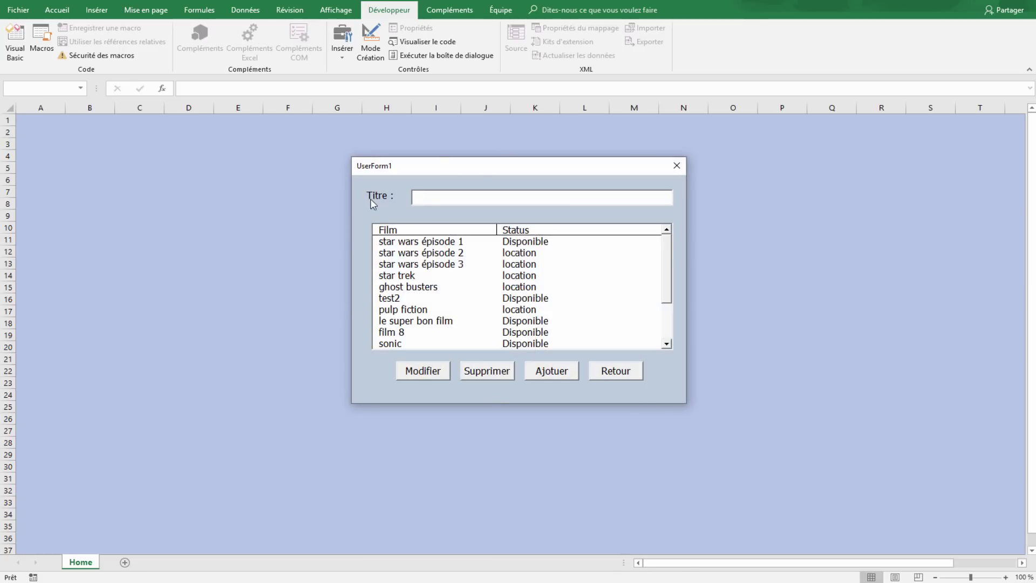
mouse_move(669, 248)
mouse_down()
mouse_move(666, 303)
mouse_move(667, 230)
mouse_up()
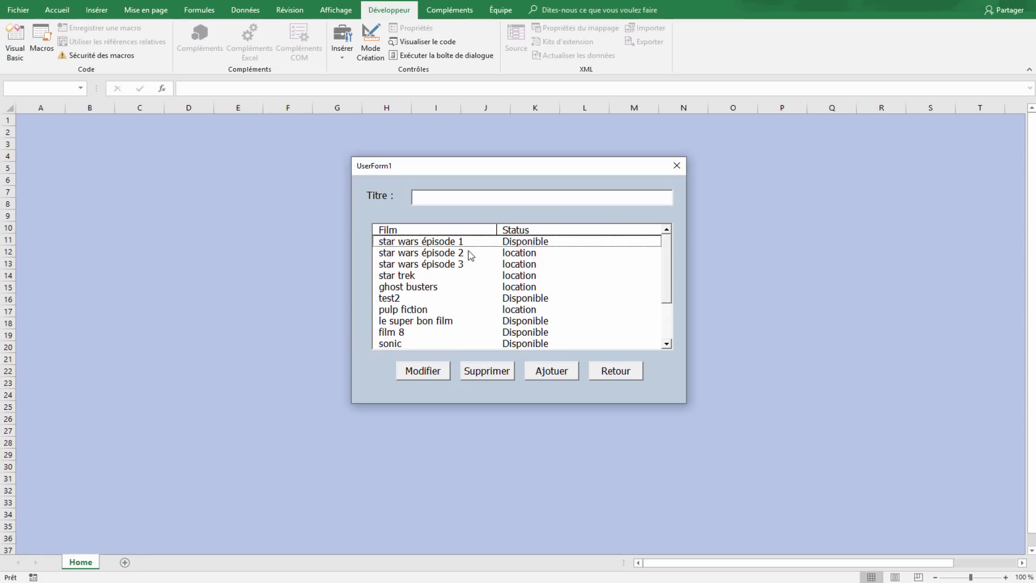
click(552, 372)
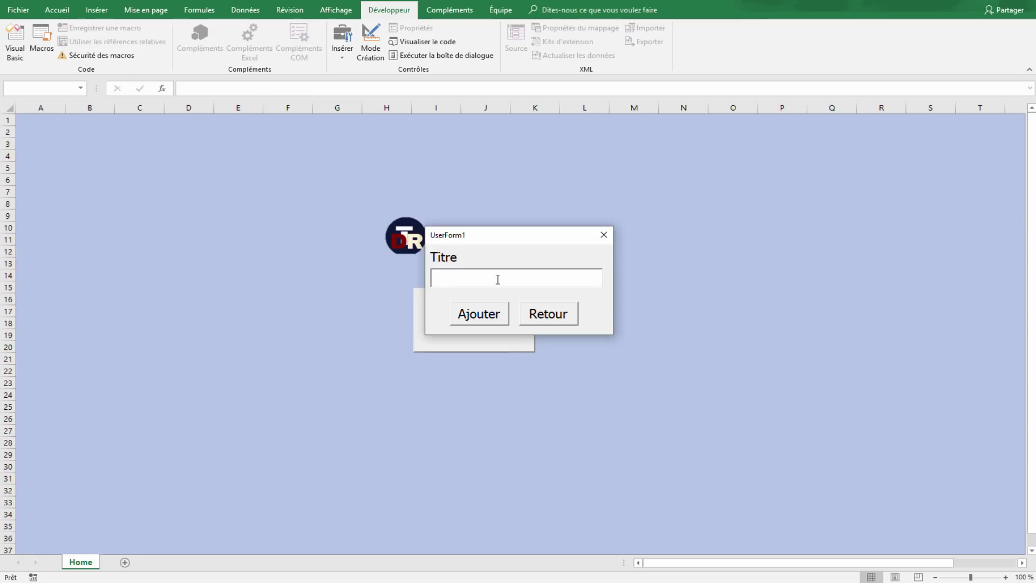
text(FIlm5)
click(496, 312)
click(521, 324)
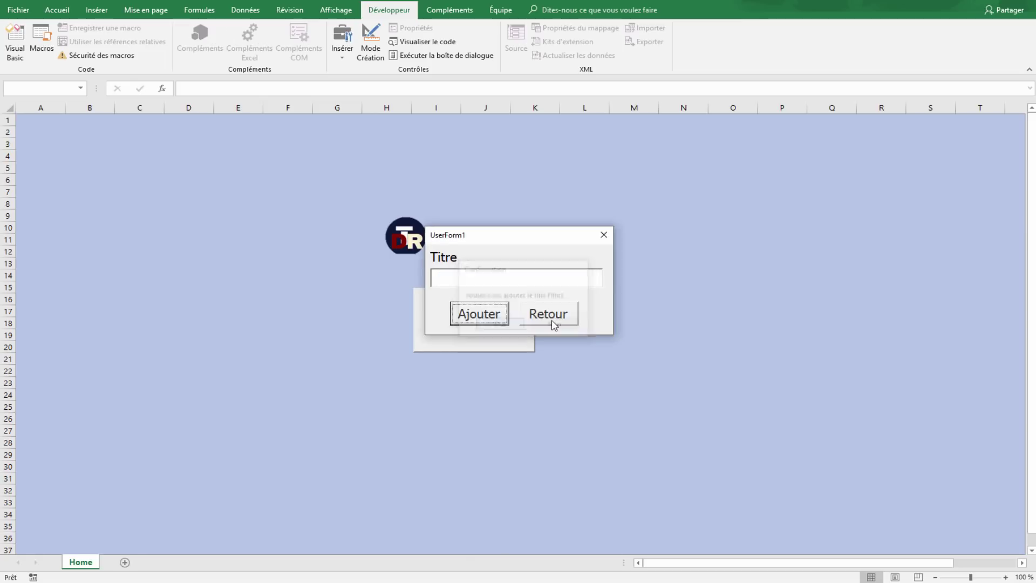
click(553, 318)
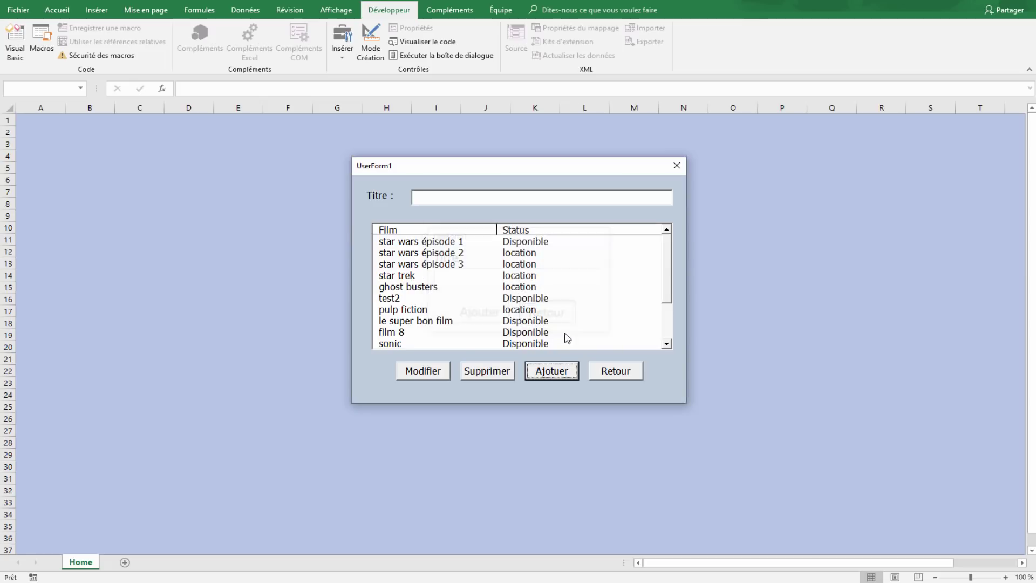
- Filter the film list by the title text "fil" and select the FIlm5 entry
click(489, 197)
text(fil)
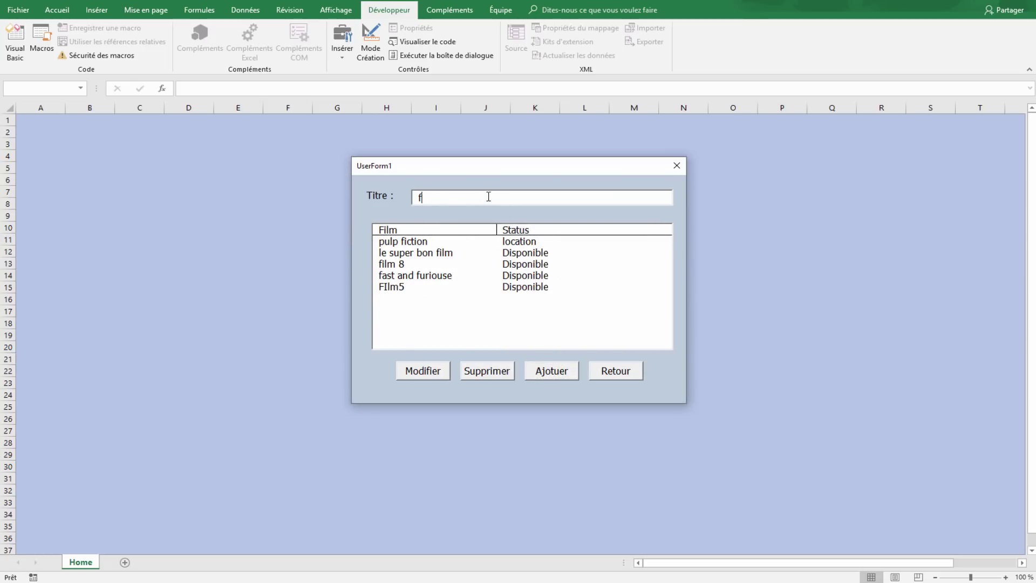
click(391, 265)
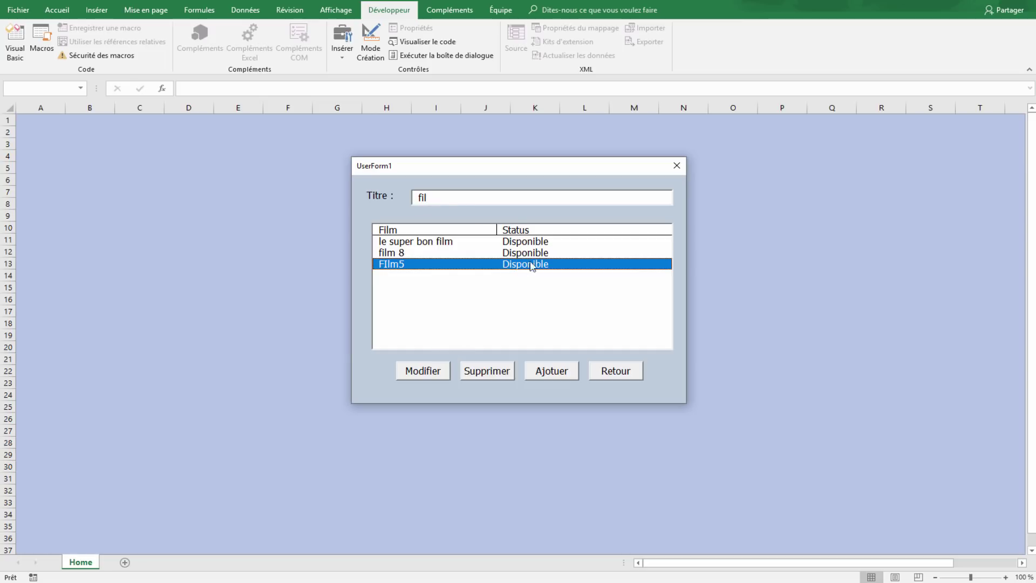
- Replace the title filter with "star" to search the film list
drag(444, 196, 362, 195)
text(st)
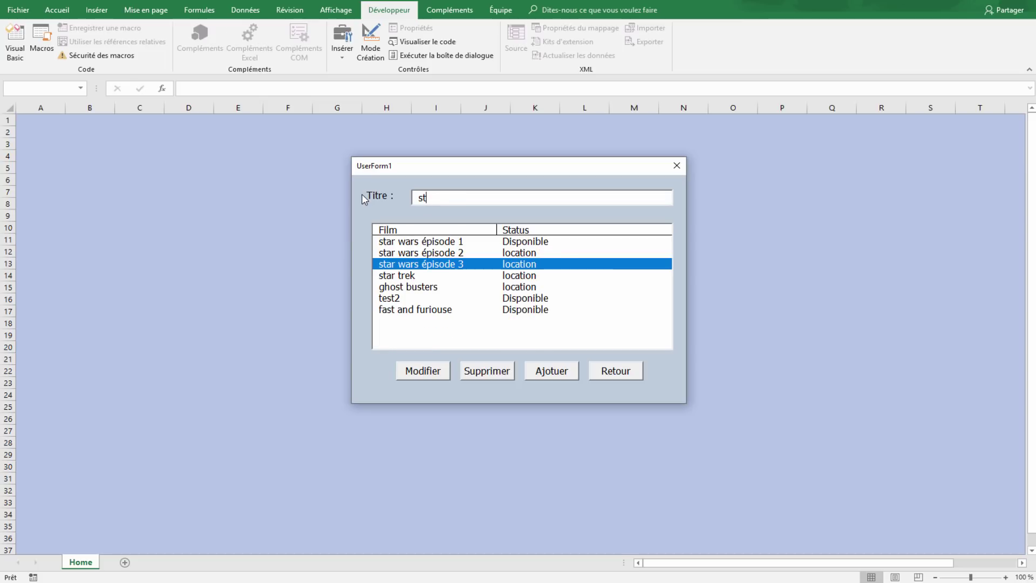
text(r)
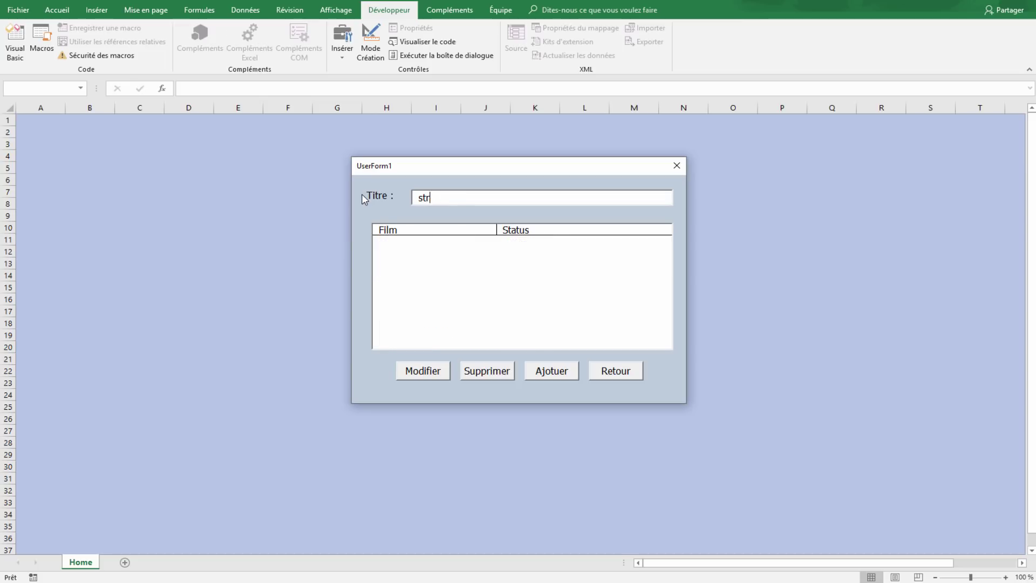
key(BackSpace)
text(ar)
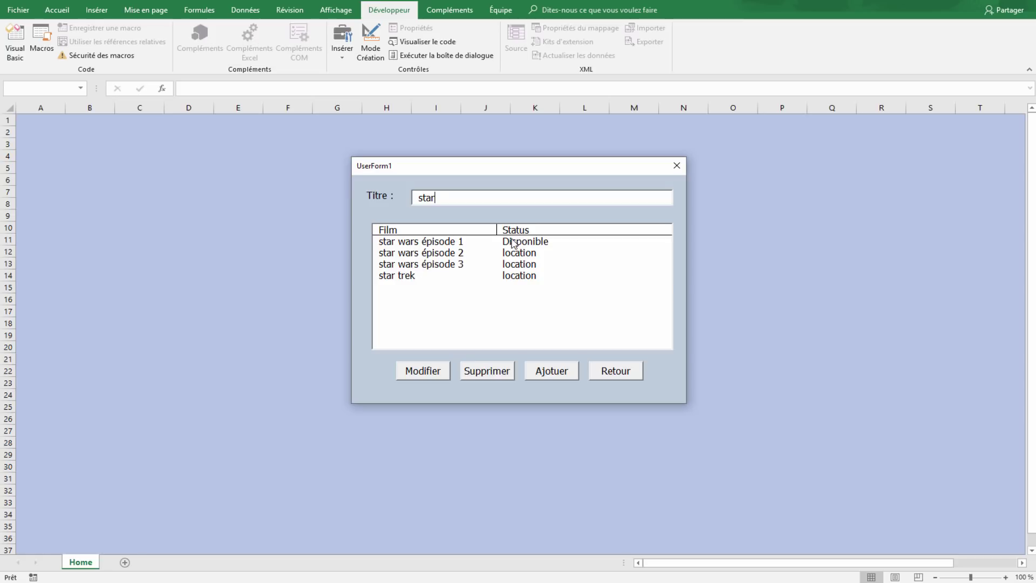
- Rent out "star wars épisode 1" to the first client in the list and validate the film's return
click(522, 254)
click(519, 245)
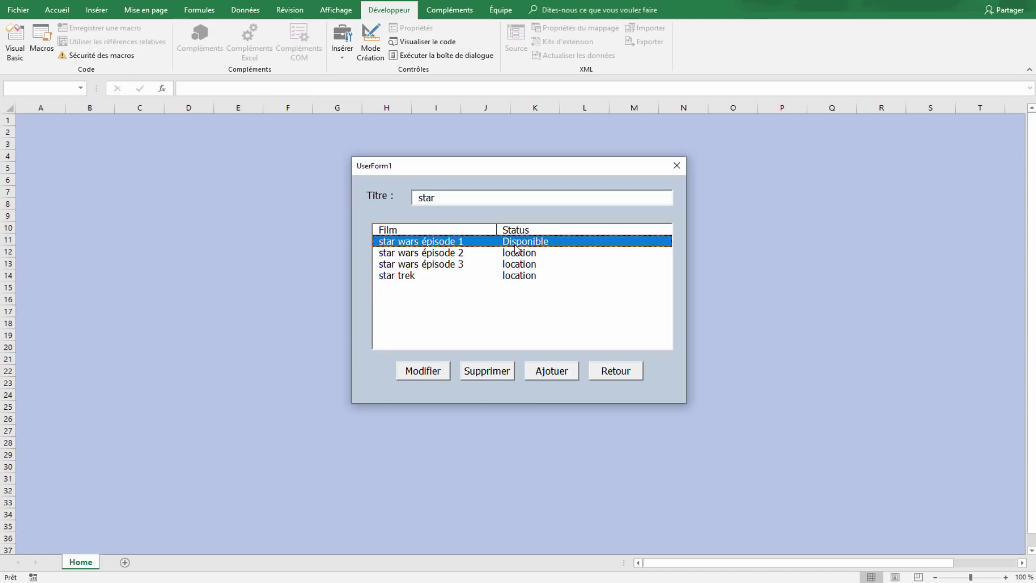
double_click(565, 243)
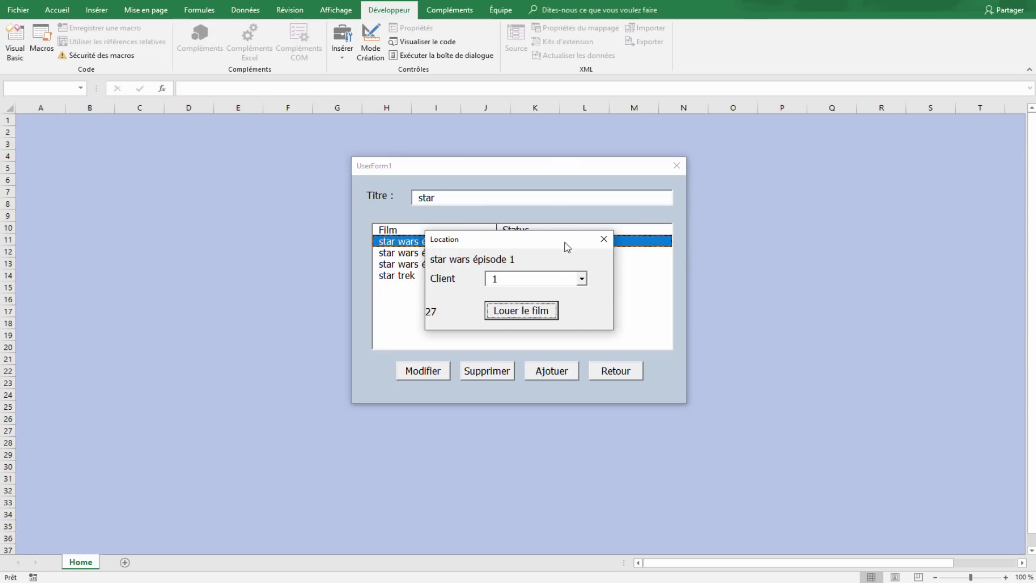
click(582, 278)
click(548, 292)
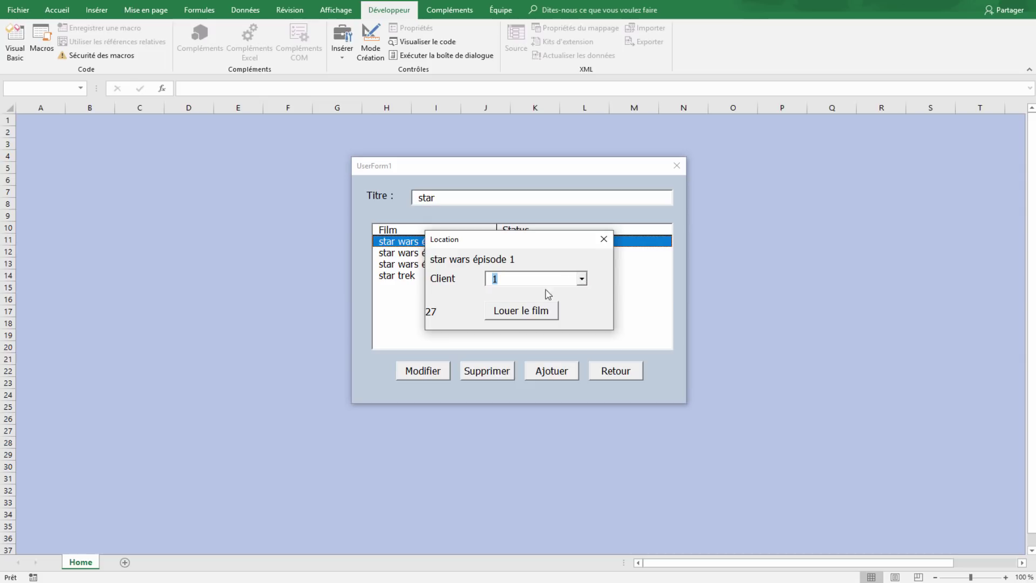
click(525, 313)
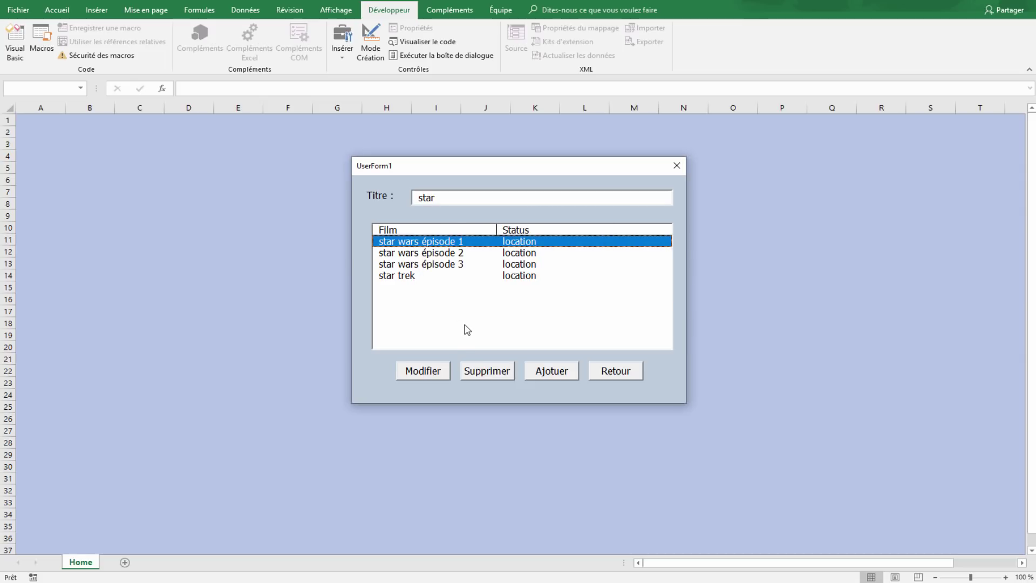
double_click(544, 247)
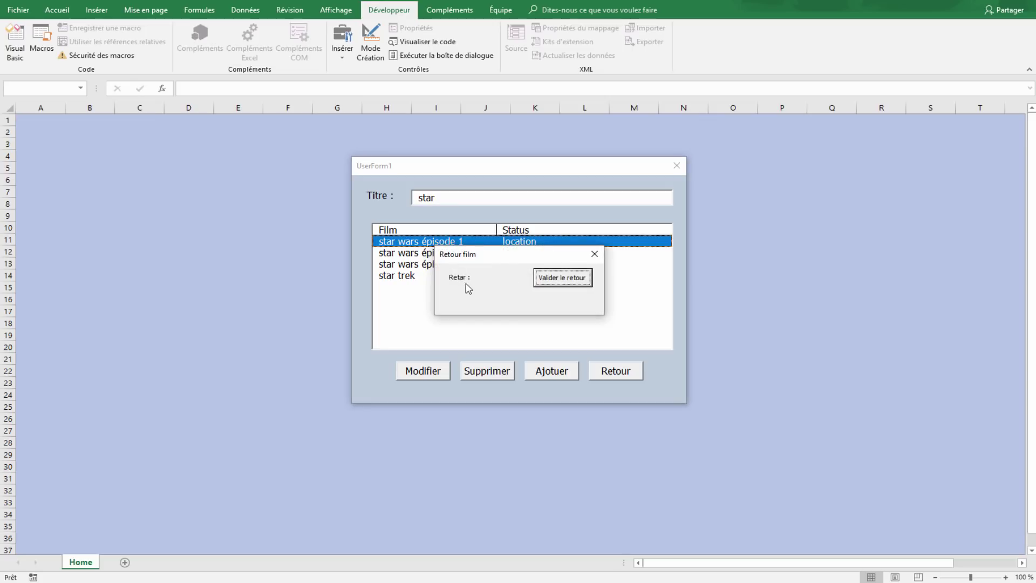
click(578, 282)
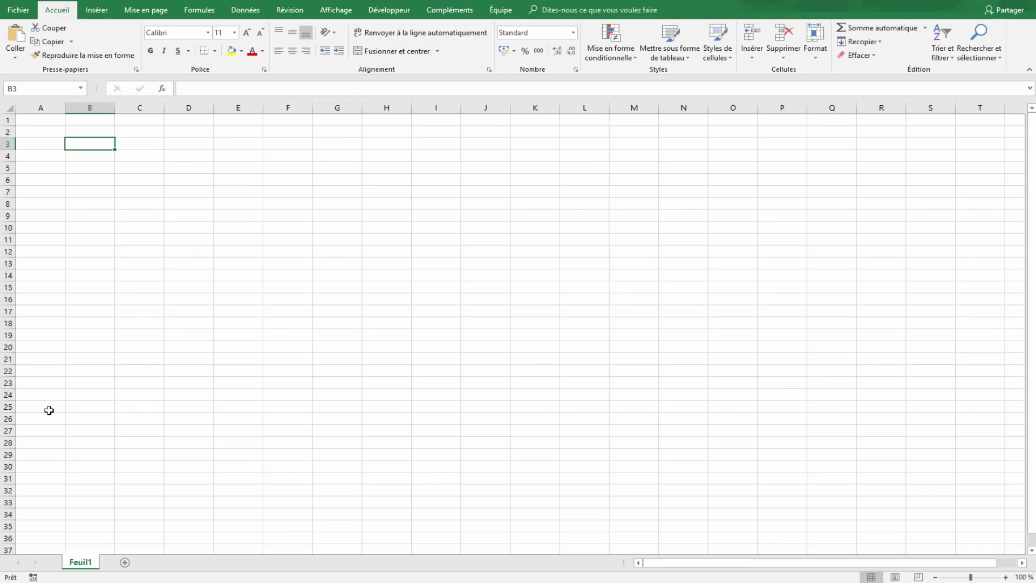
- Rename the sheet Feuil1 of the blank workbook as "Film"
right_click(78, 563)
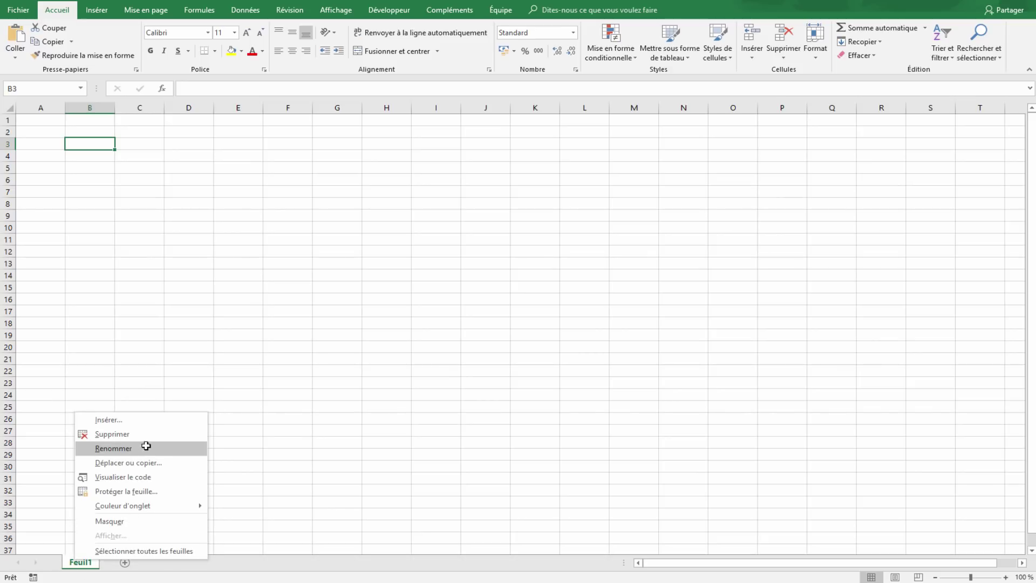
click(145, 447)
text(Film)
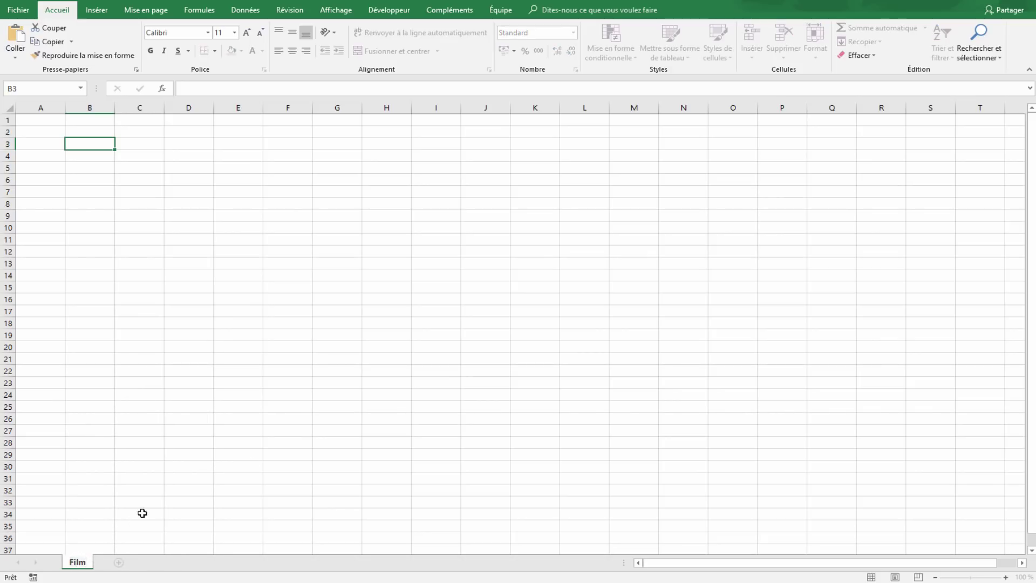
- Add two new sheets after Film and rename the first of them, Feuil2, as "Client"
click(119, 563)
click(157, 562)
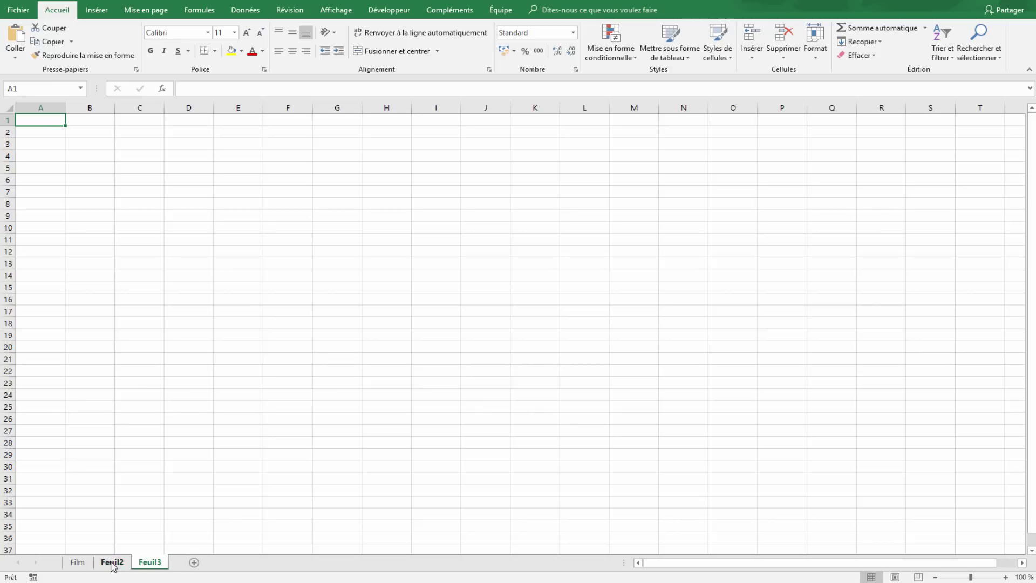
right_click(111, 562)
click(170, 454)
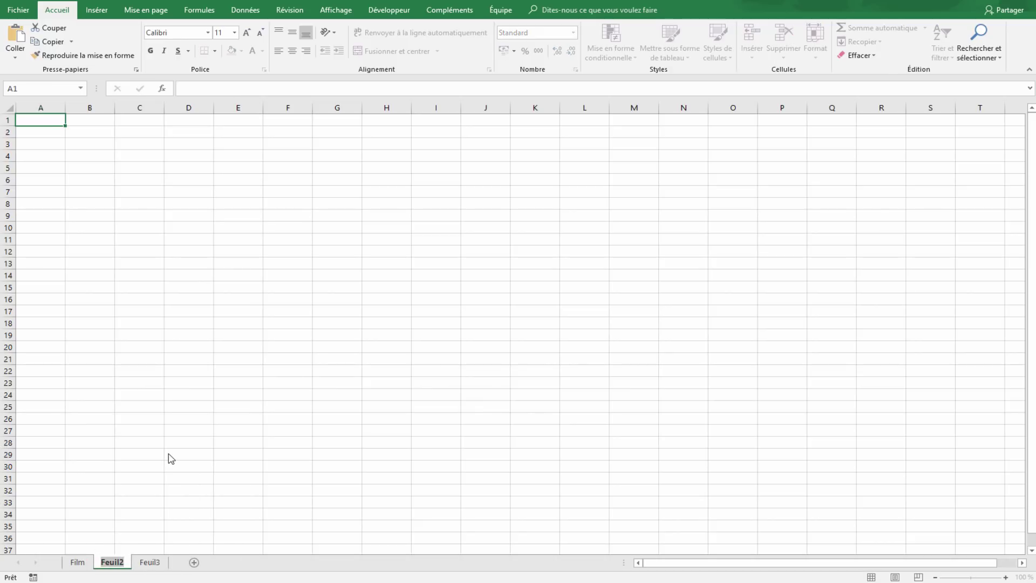
text(Clie)
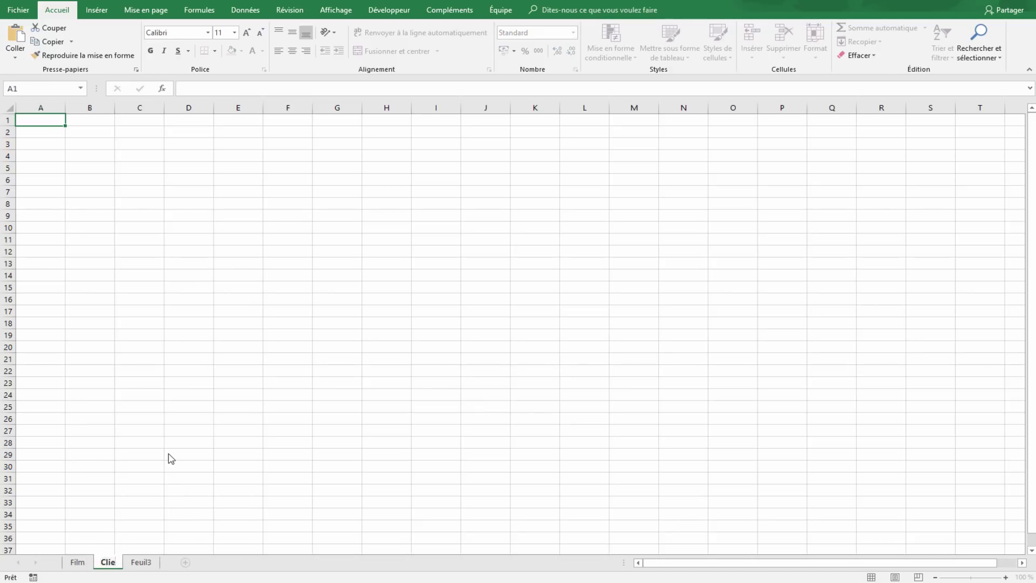
text(nt)
- Rename the sheet Feuil3 as "Location"
right_click(153, 562)
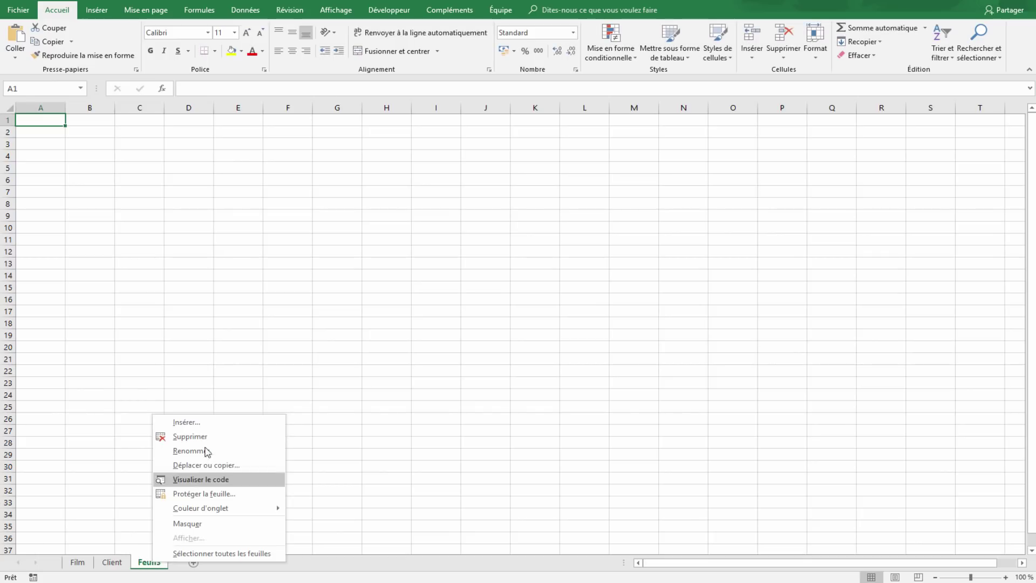
click(205, 452)
text(Location)
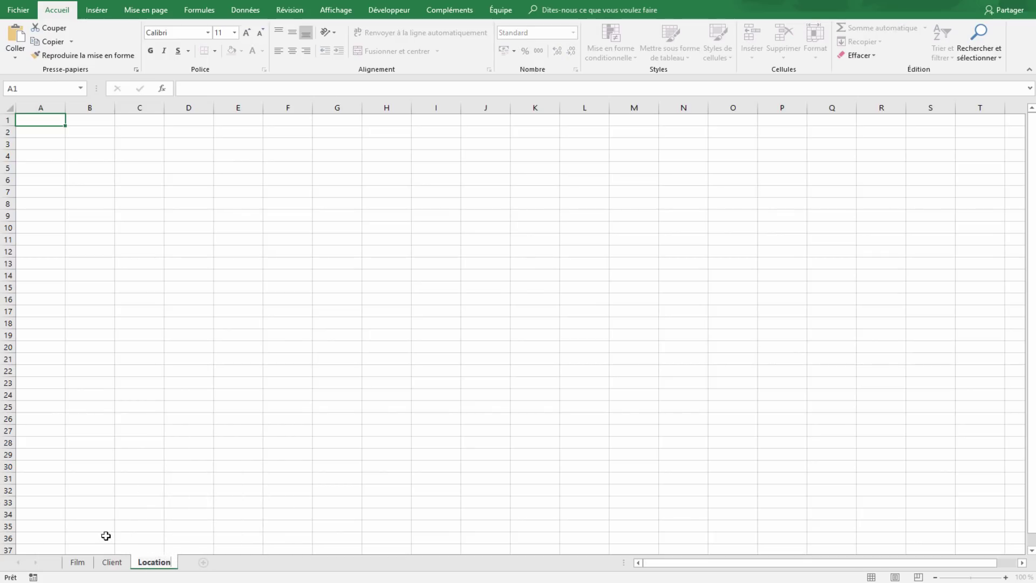
- On the Film sheet, enter the column headers "ID" in B3 and "Titre Film" in C3
click(77, 562)
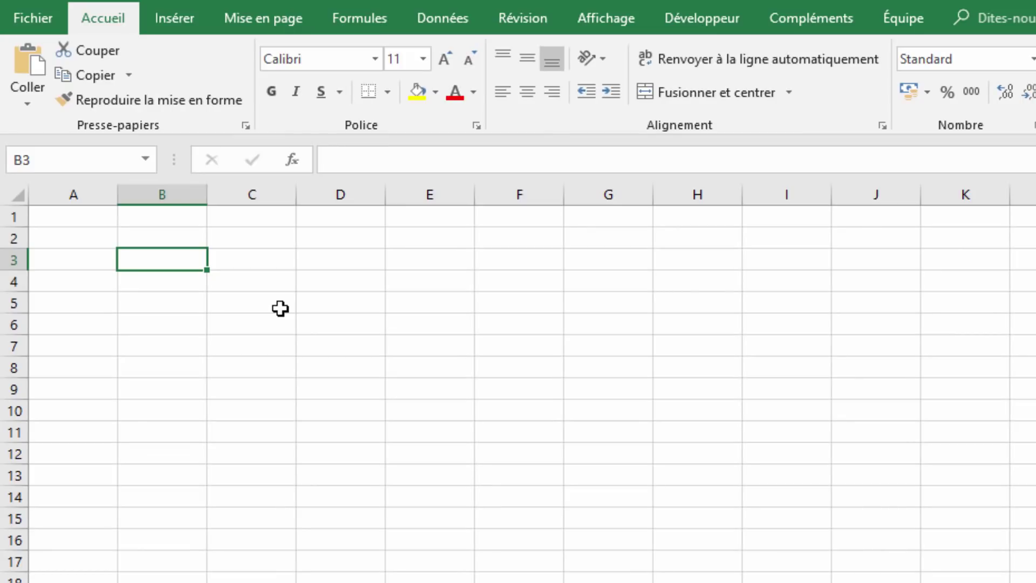
text(ID)
key(Tab)
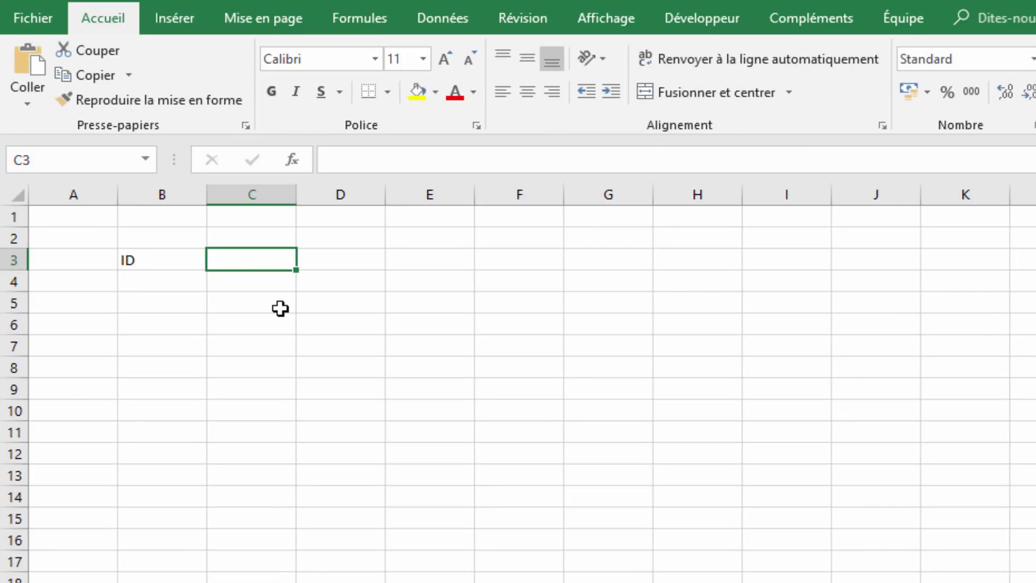
text(Fil)
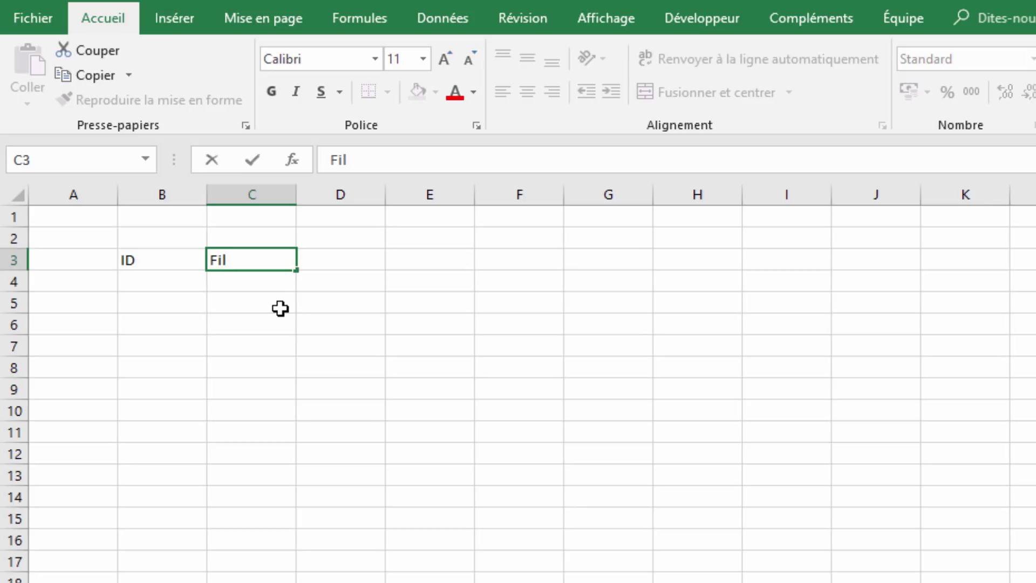
key(BackSpace)
key(BackSpace)
key(BackSpace)
text(Titre FIlm)
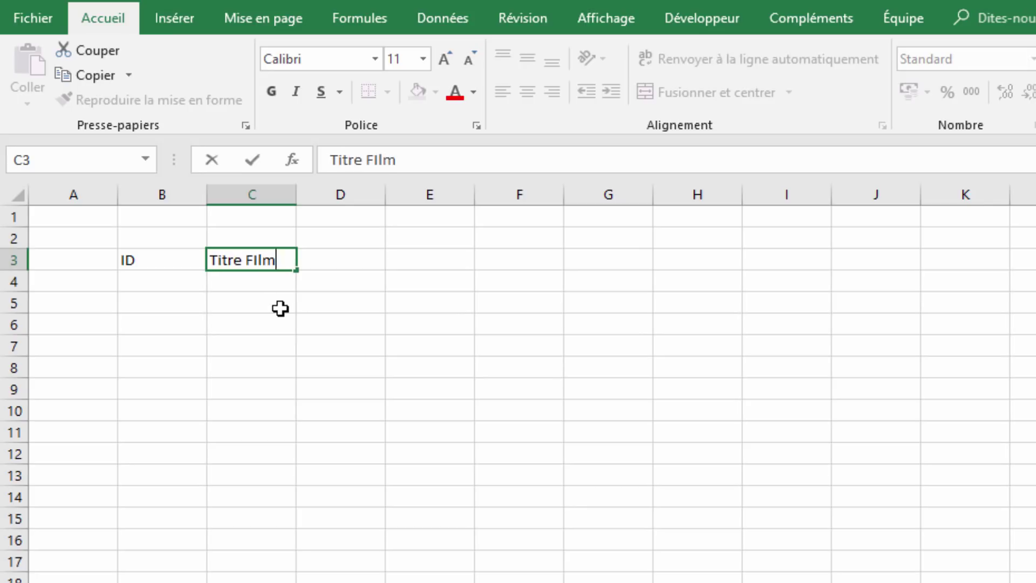
key(BackSpace)
key(BackSpace)
key(BackSpace)
text(ilm)
key(Tab)
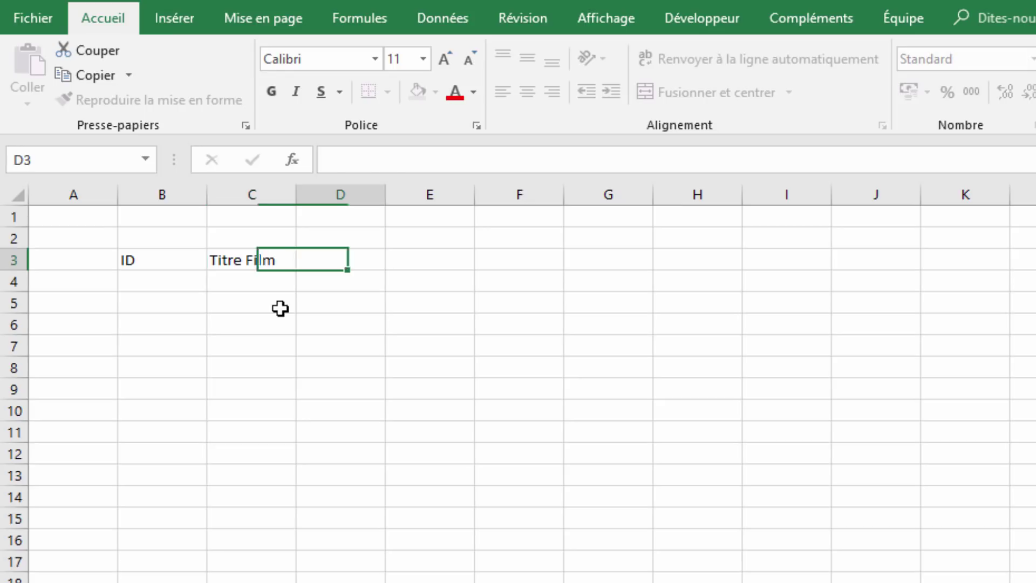
- Add the column headers "Status" in D3 and "Place" in E3
text(Sta)
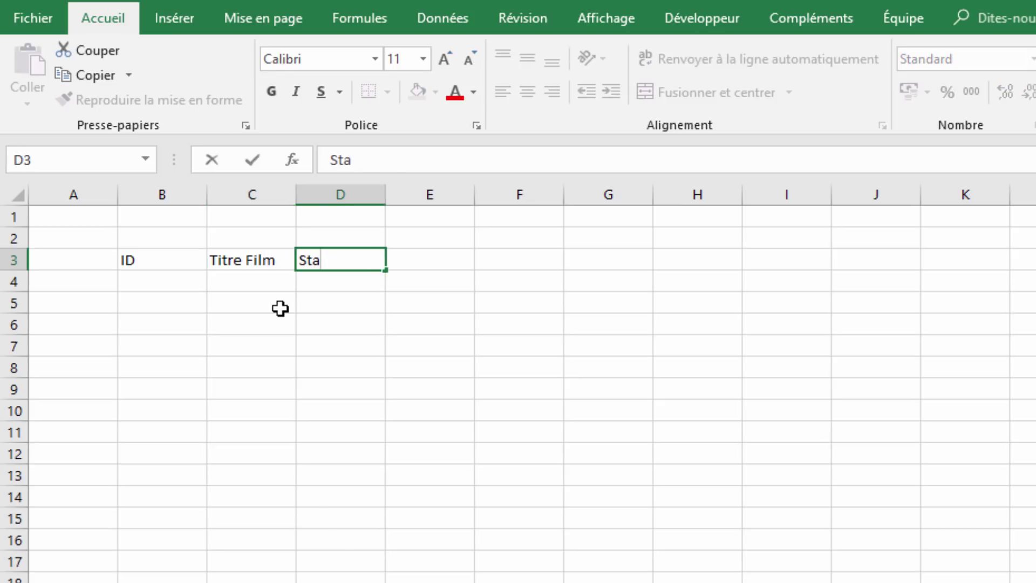
text(y)
key(BackSpace)
text(tus)
key(Tab)
text(Pl)
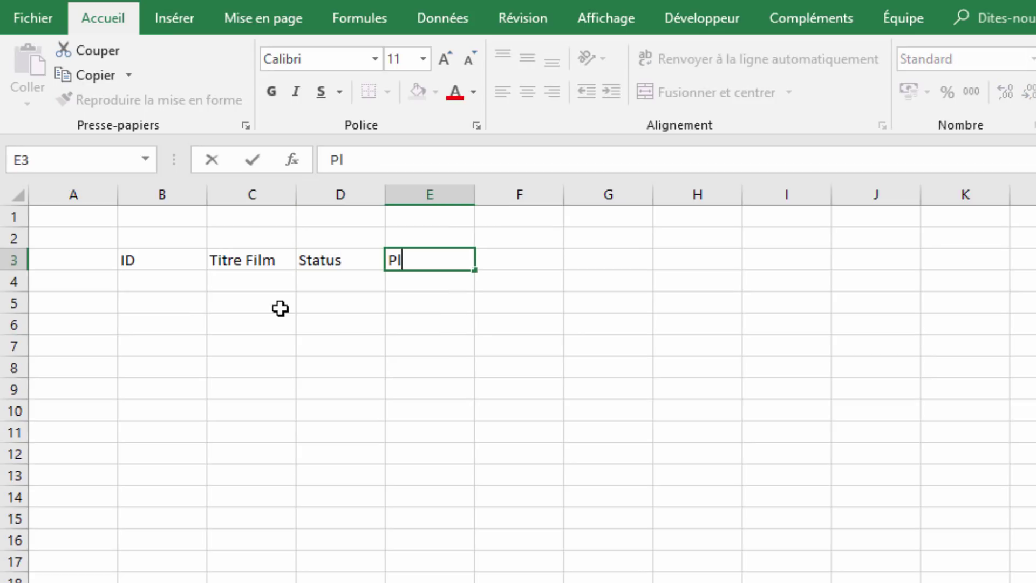
text(ace)
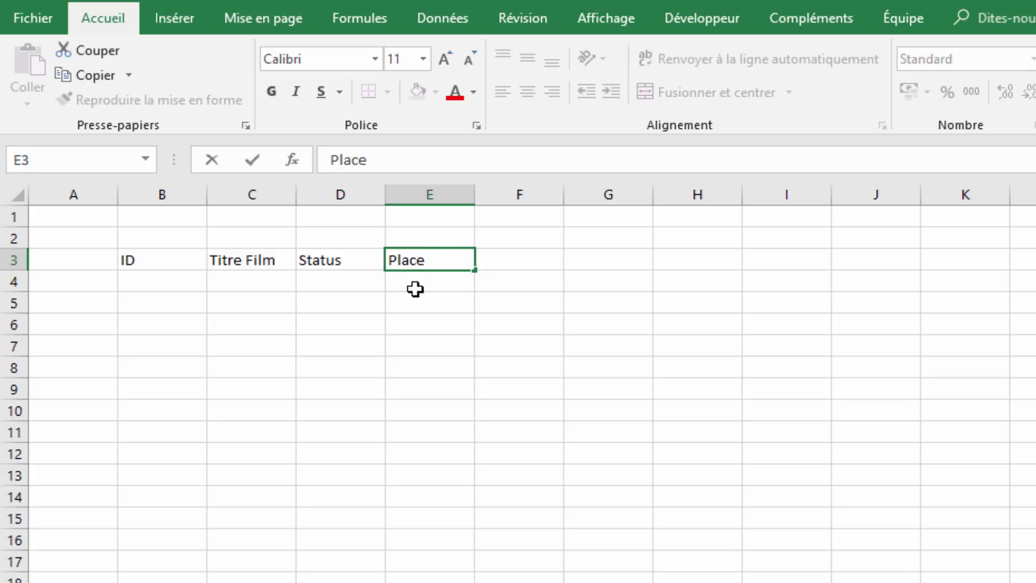
click(196, 352)
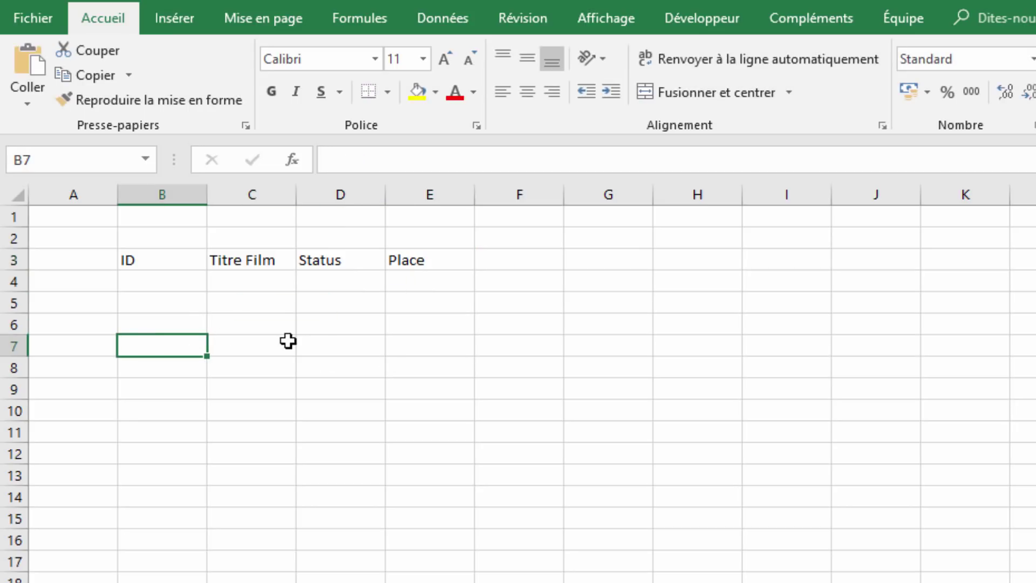
click(428, 266)
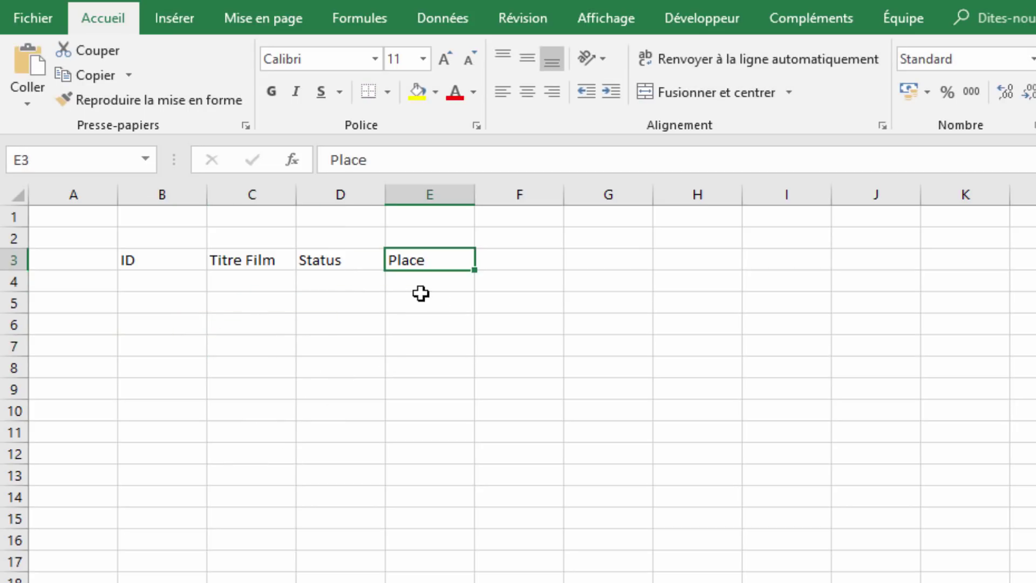
click(427, 283)
click(442, 192)
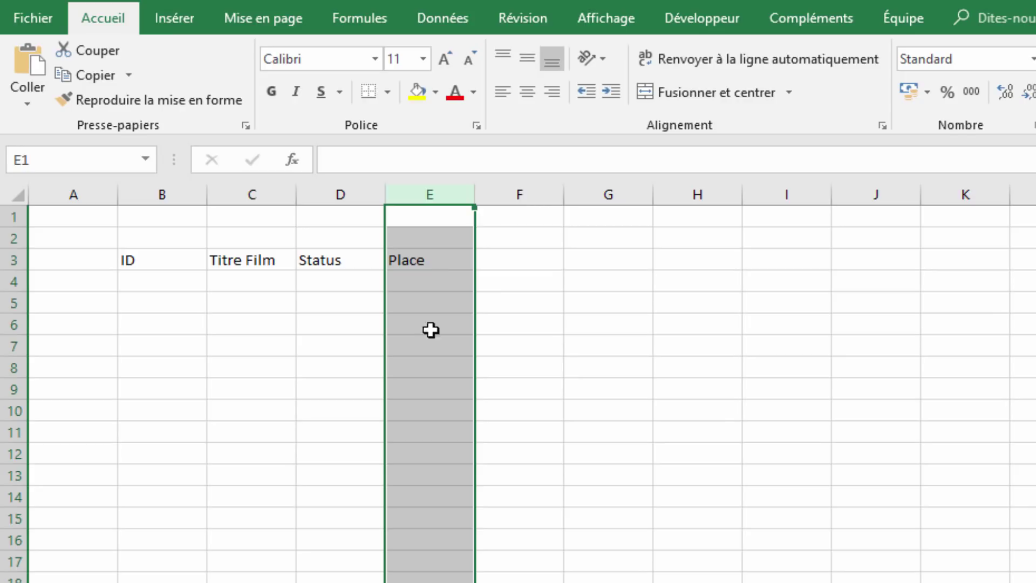
click(446, 275)
click(135, 280)
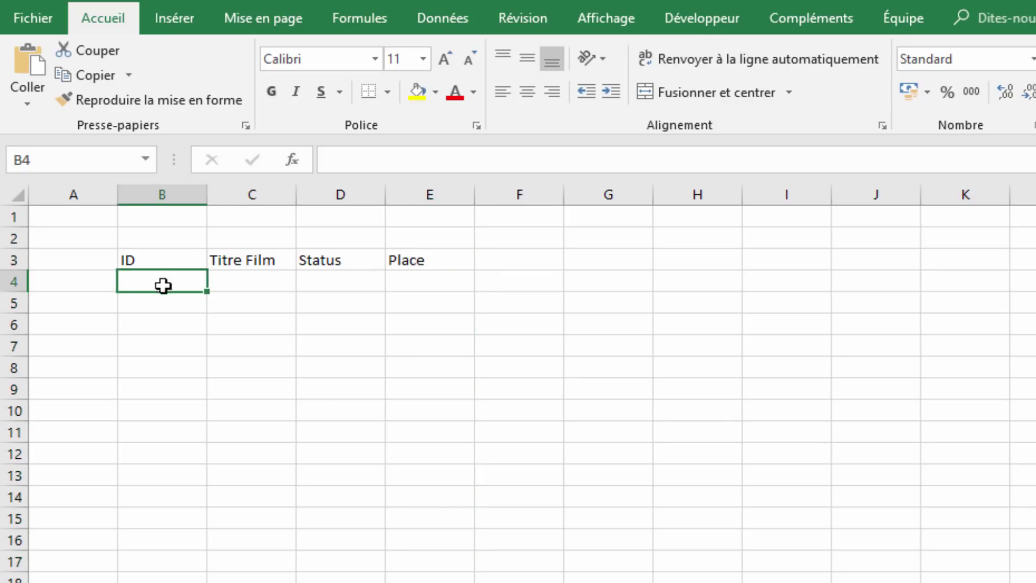
- Enter the first film record on row 4, with ID 1 in B4 and the title "Star wars épisode 1" in C4
text(1)
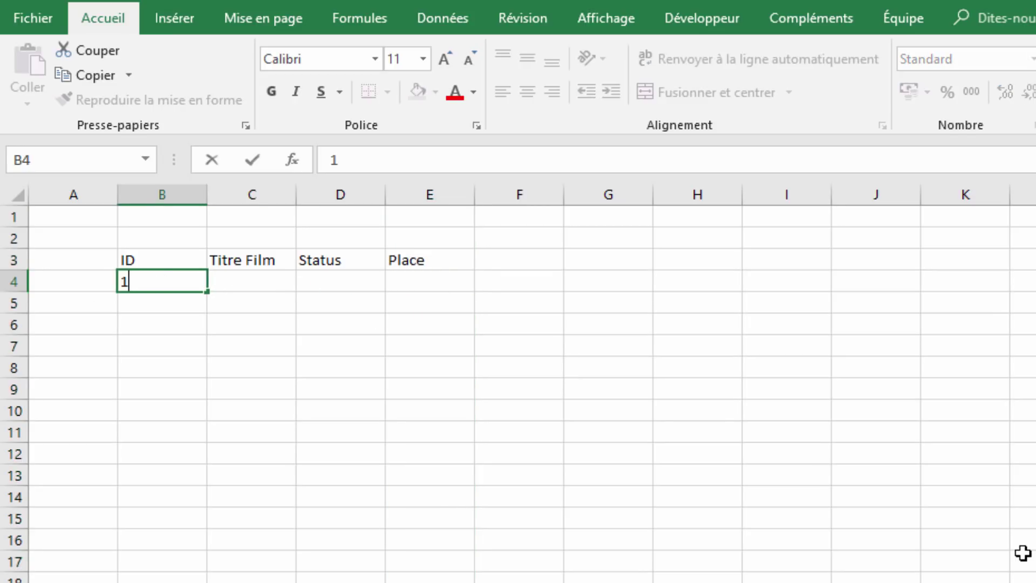
key(Tab)
text(St)
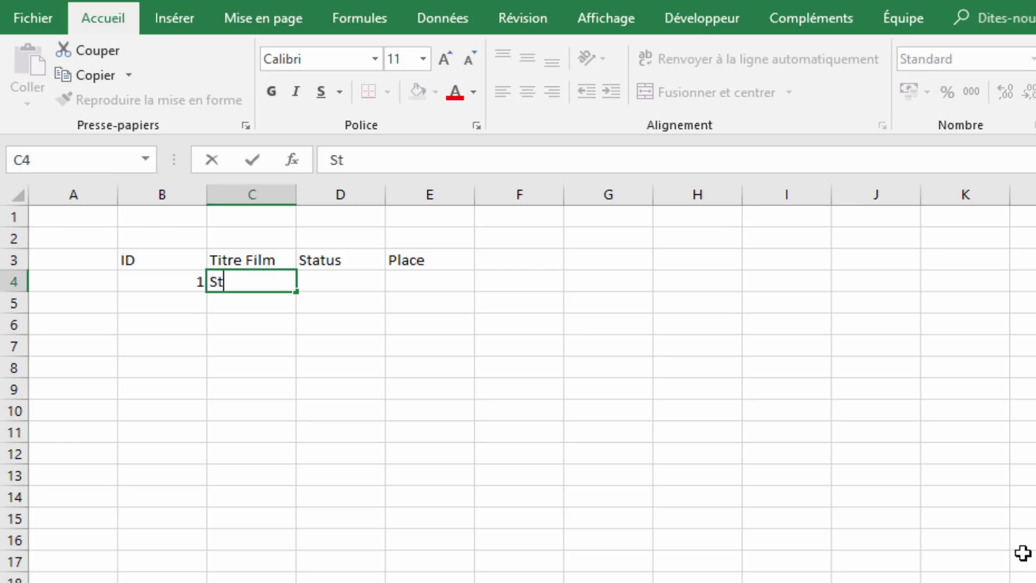
text(ar wars 2)
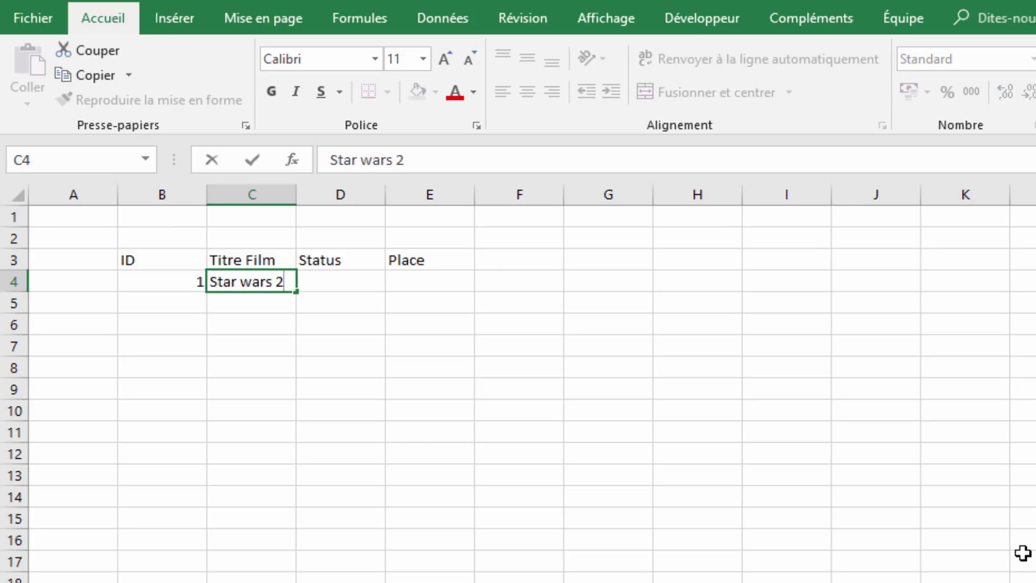
key(BackSpace)
text(épid)
key(BackSpace)
text(sode 1)
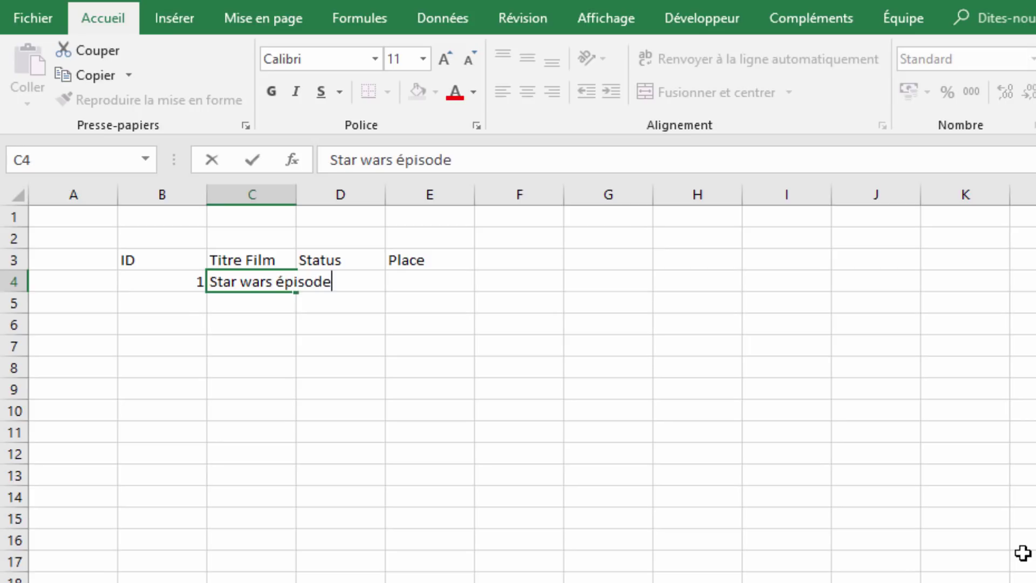
click(1023, 553)
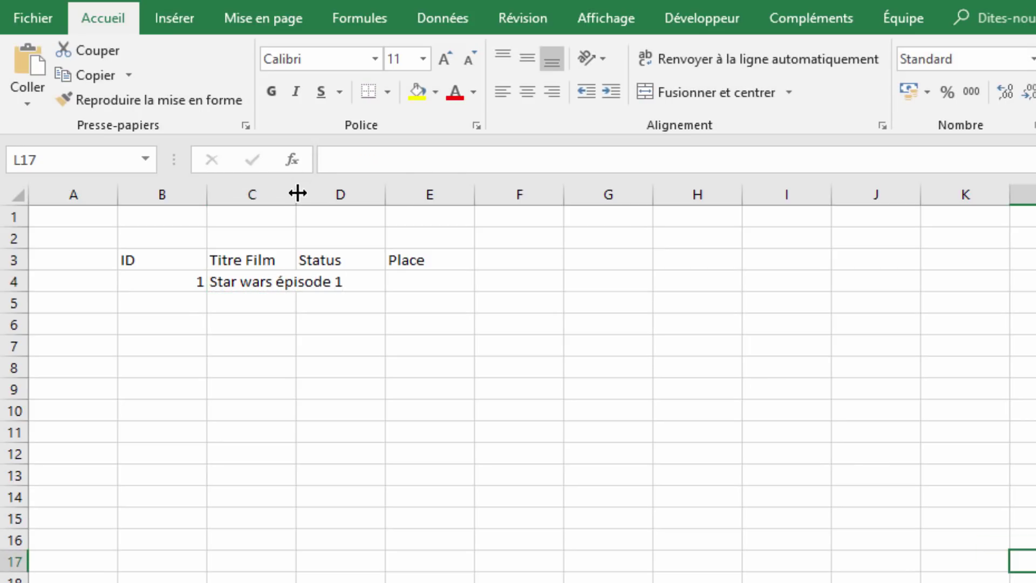
- Widen the Titre Film and Status columns and enter the formula ="Disponible" in D4
drag(298, 194, 483, 194)
drag(573, 194, 616, 195)
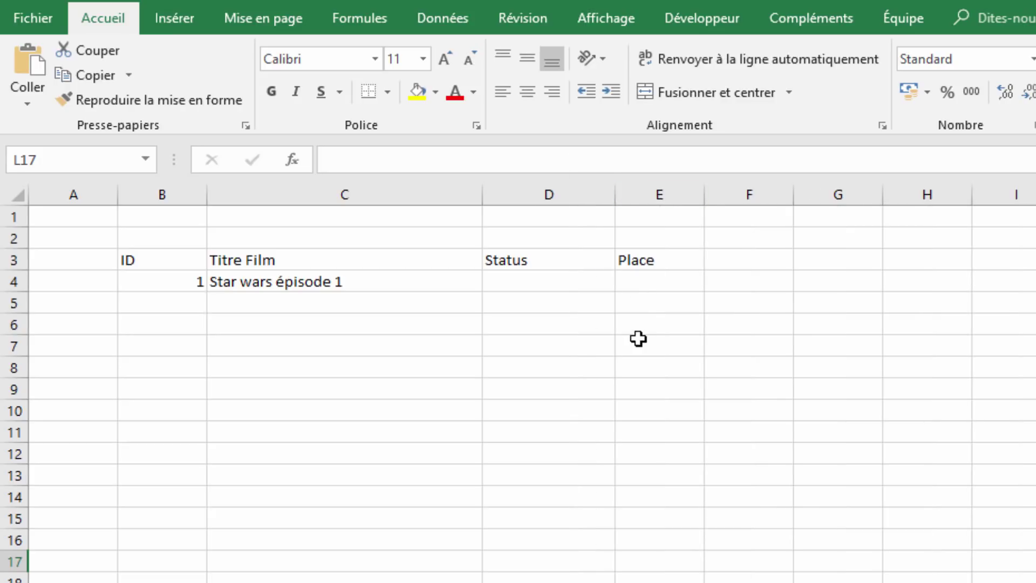
click(613, 285)
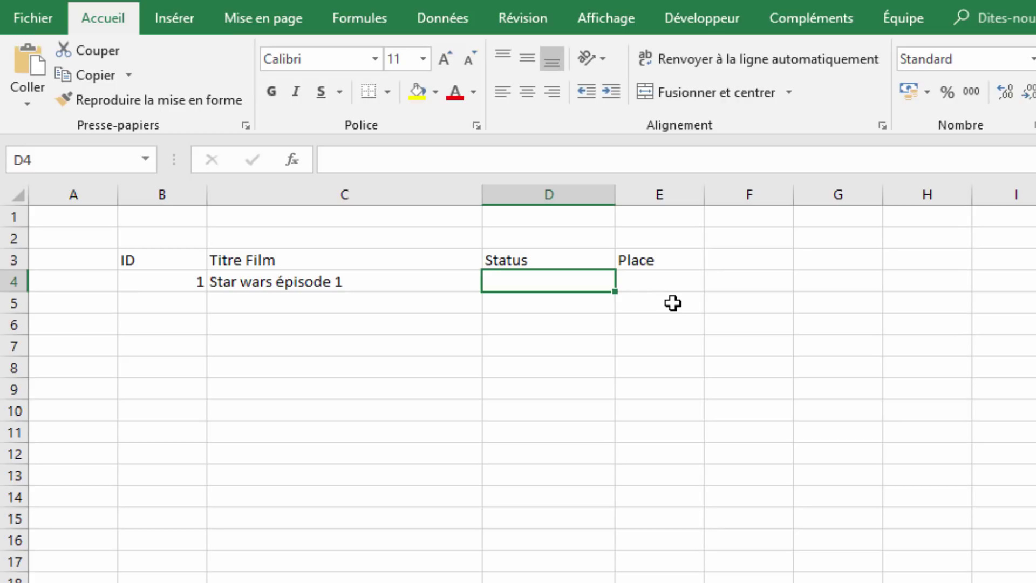
text(="Dis)
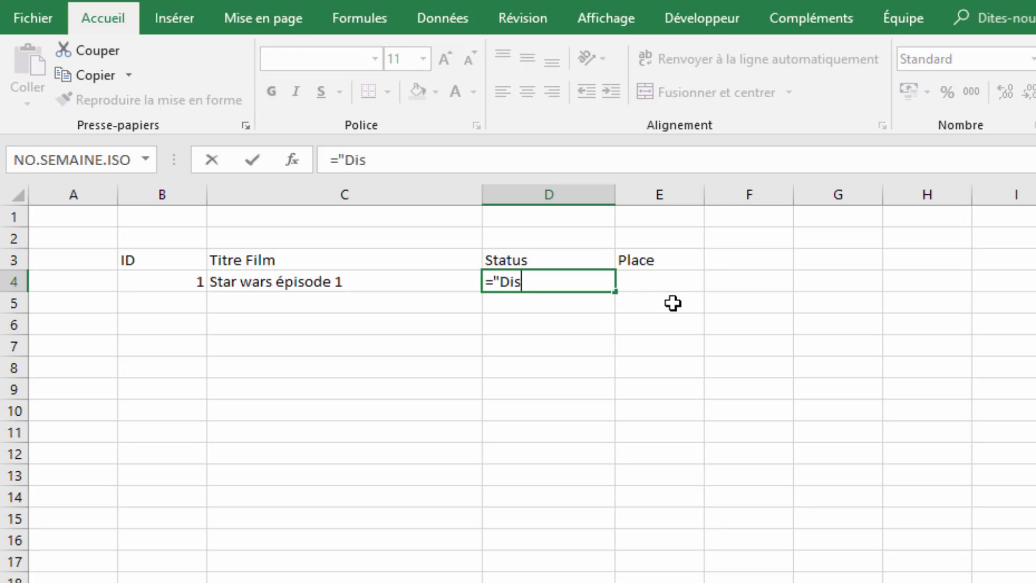
text(ponible")
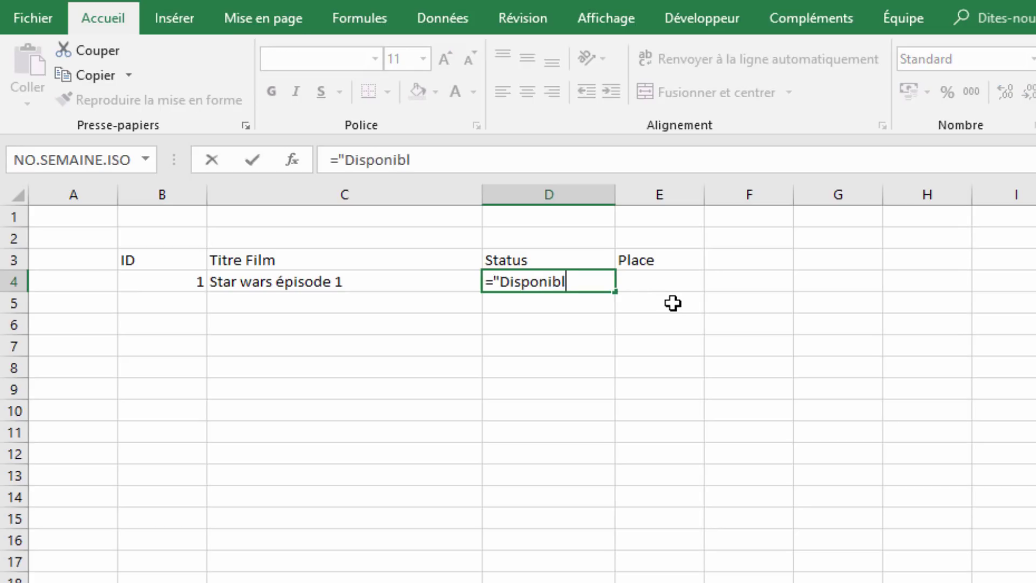
click(673, 303)
- Enter the formula =LIGNE() in E4 under Place to return the record's row number
key(Up)
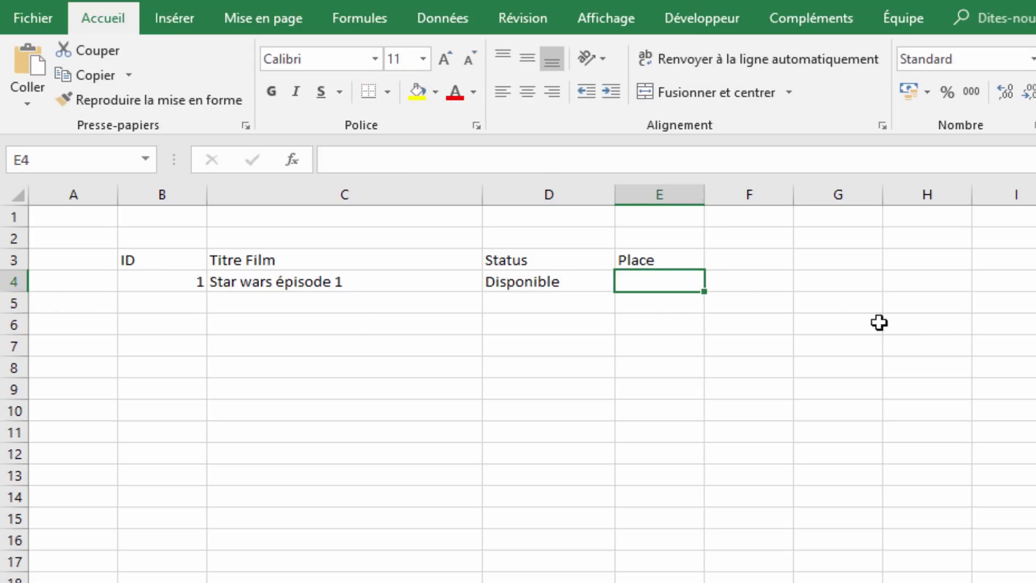
scroll(945, 334, down, 1)
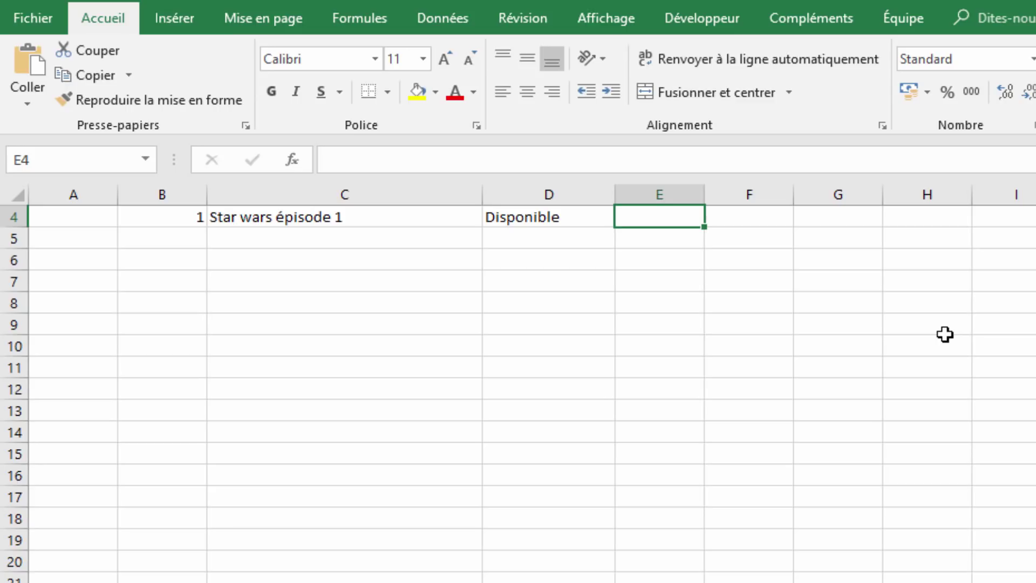
text(=lign)
key(Tab)
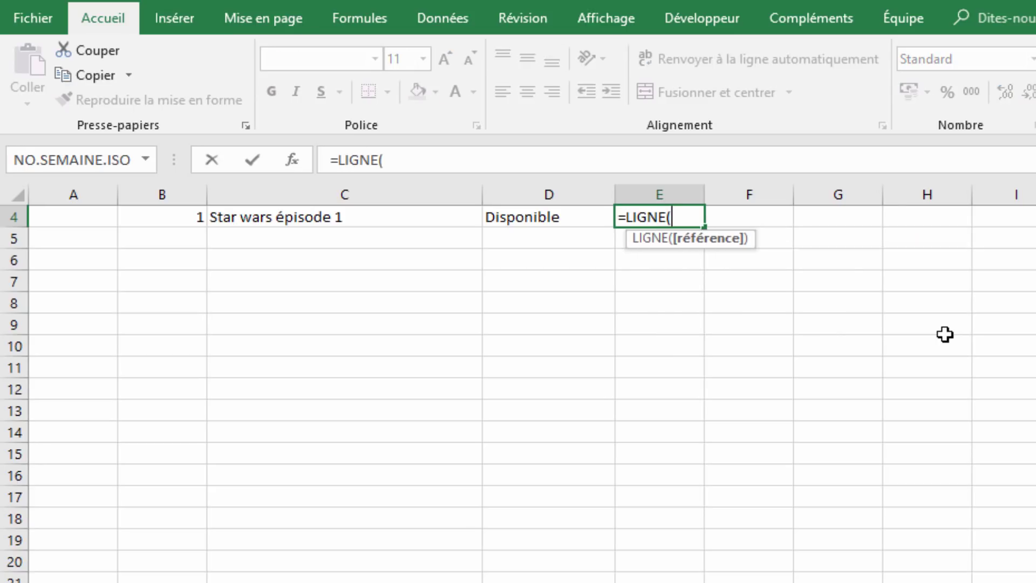
text())
key(Return)
scroll(945, 335, up, 1)
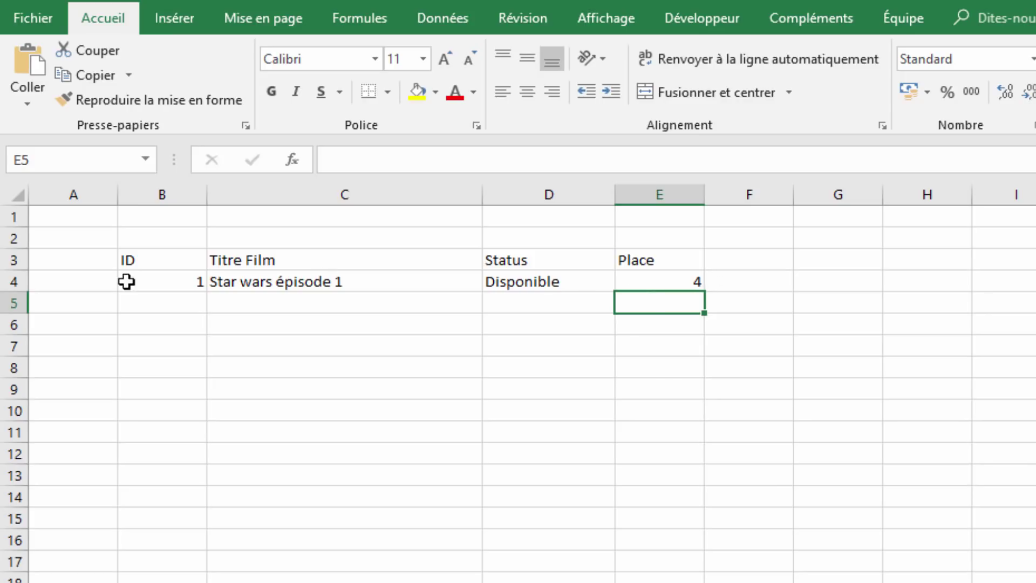
- Convert the range B3:E4 into a table with headers and apply a table style with a black header row
click(13, 281)
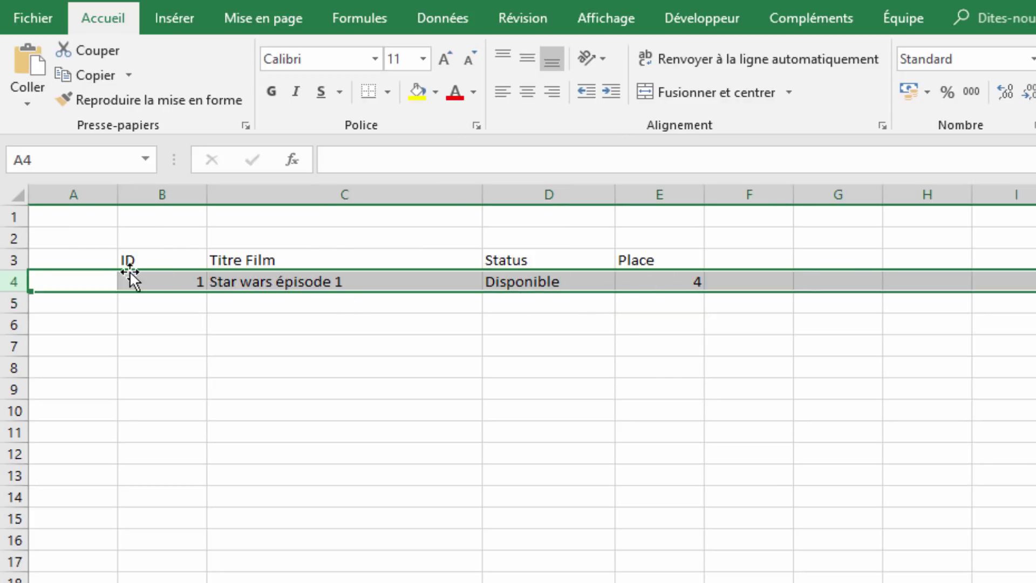
drag(148, 259, 663, 285)
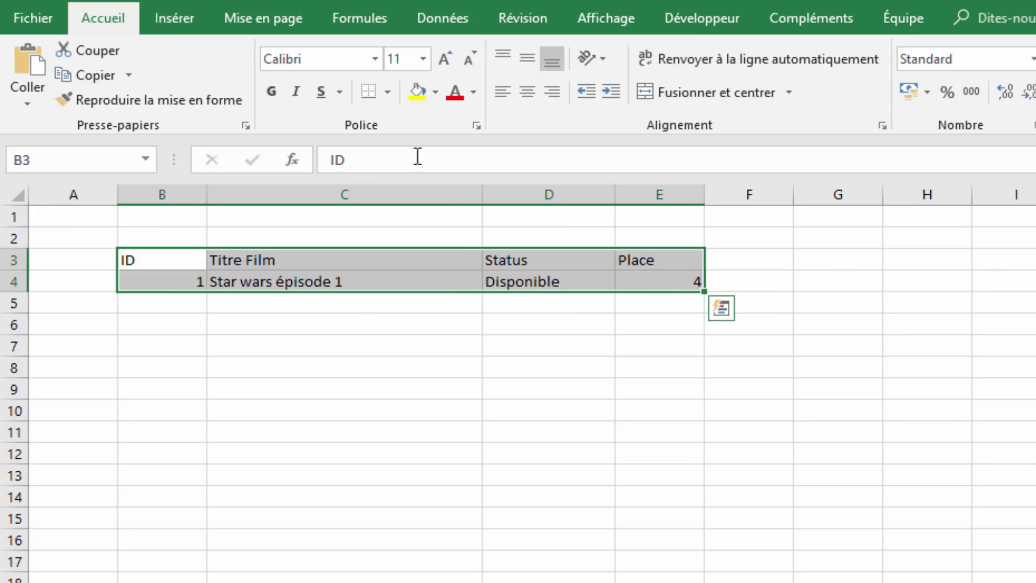
click(188, 33)
click(238, 67)
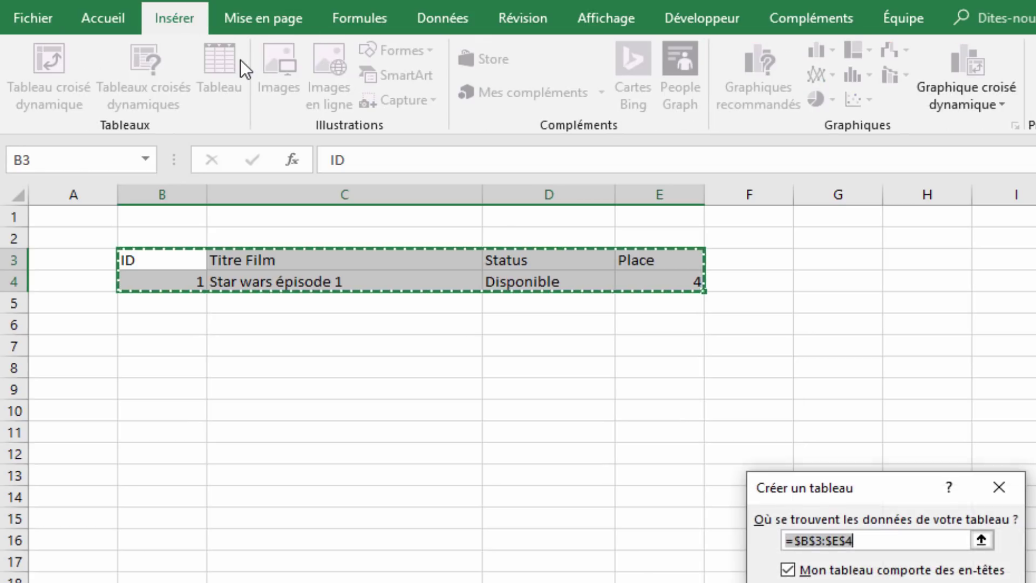
key(Return)
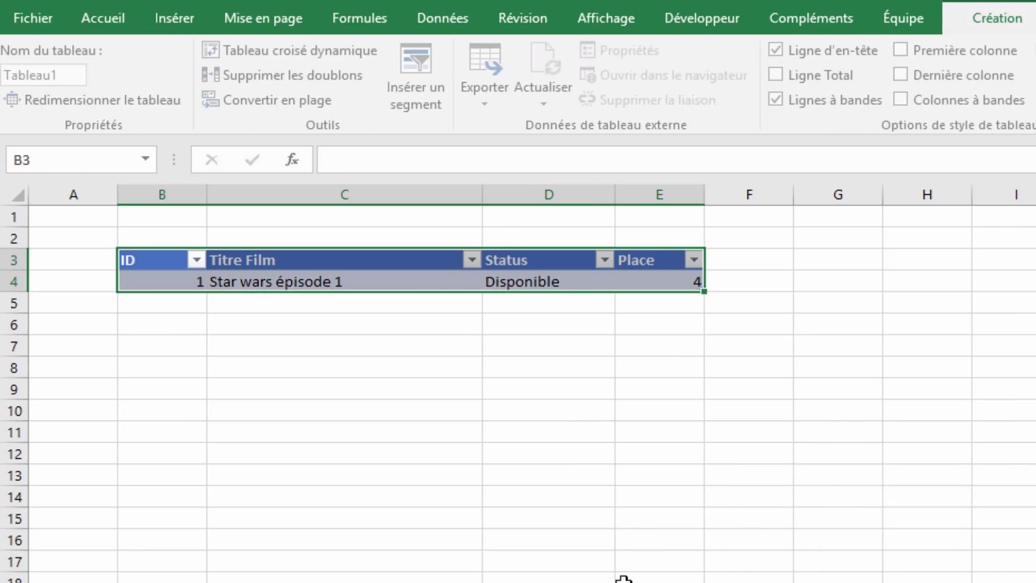
click(1035, 75)
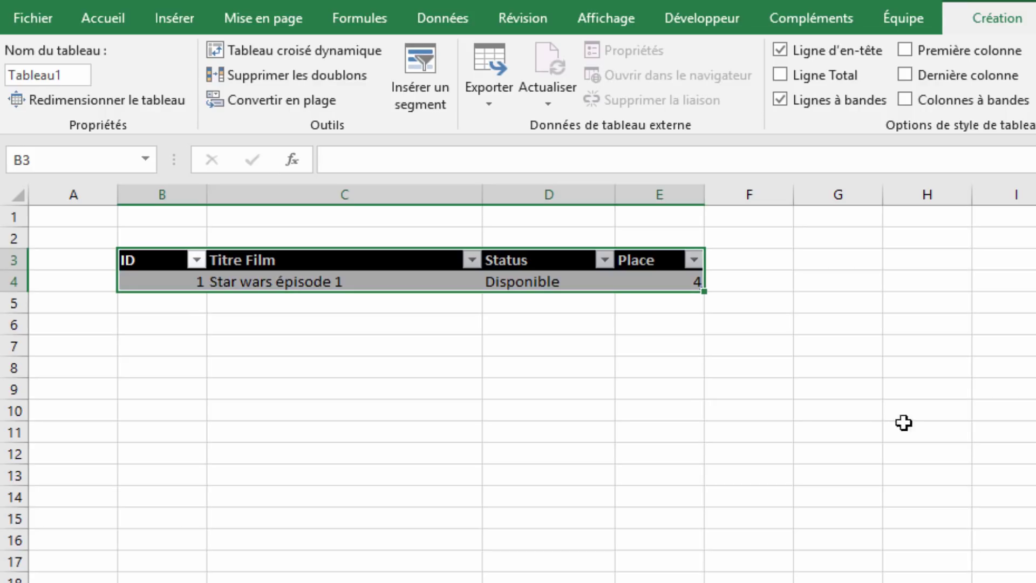
- Center the contents of all cells on the Film sheet horizontally and vertically
click(20, 197)
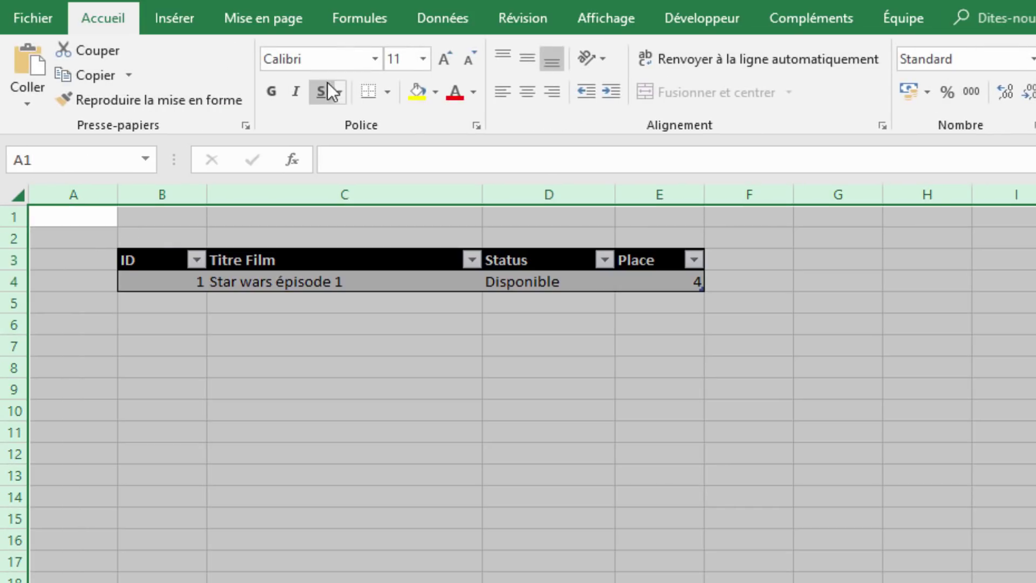
click(535, 91)
click(709, 404)
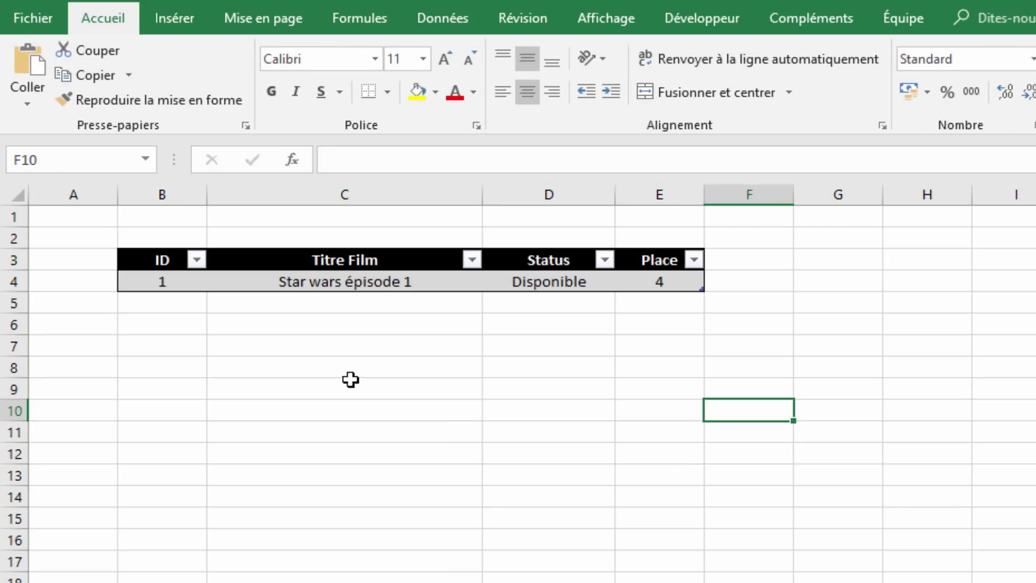
- Add a new row to the film table after row 4 and check its Status and Place formulas
click(684, 279)
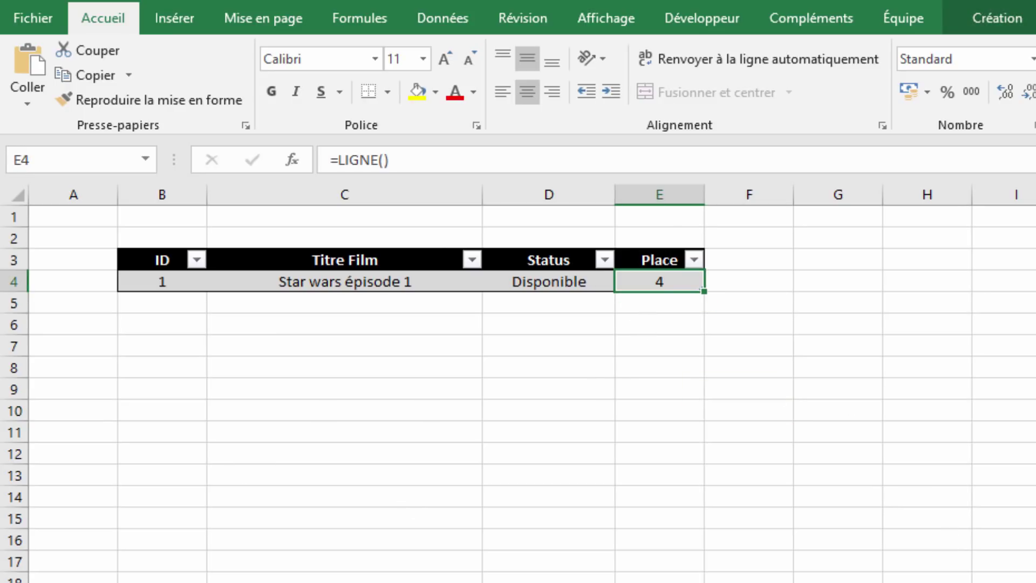
key(Tab)
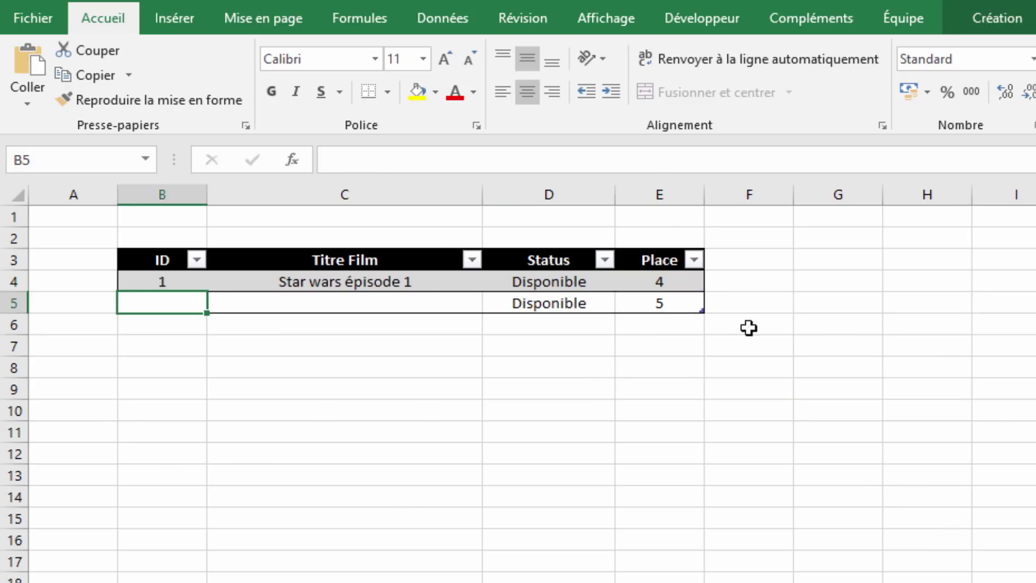
click(539, 303)
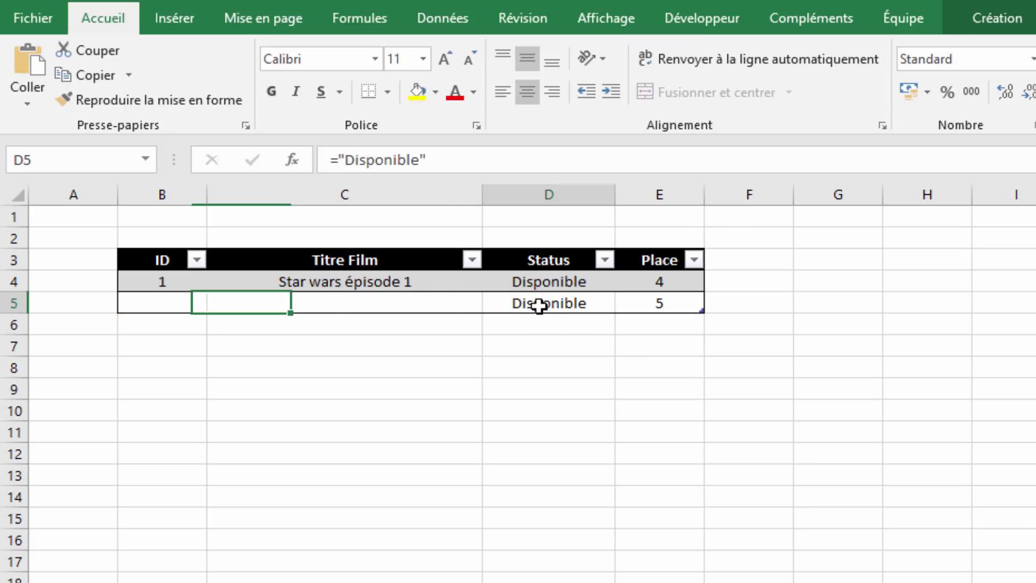
click(687, 306)
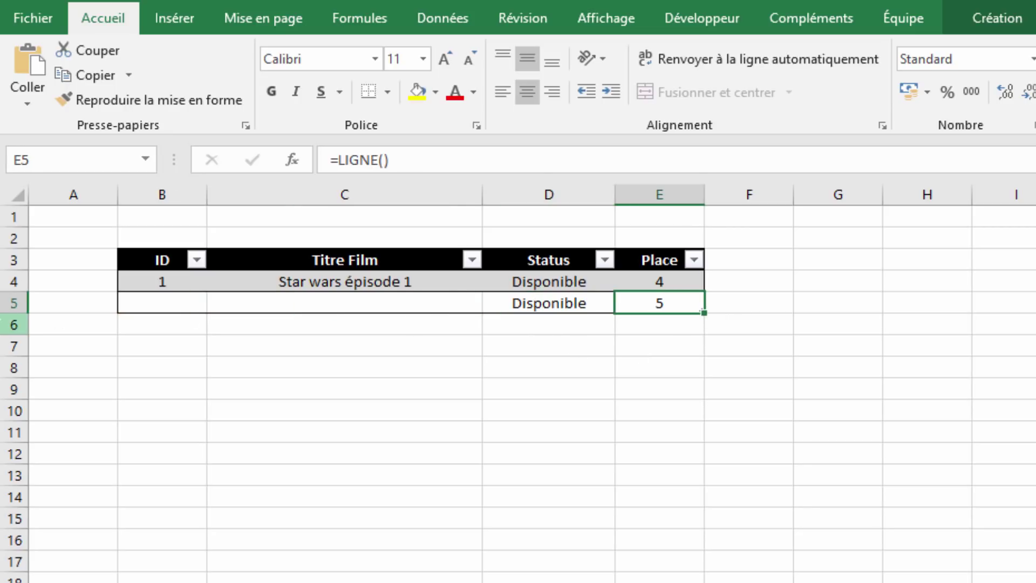
- Fill in the second film record with ID 2 in B5 and the title "star wars épisode 2" in C5
click(185, 303)
text(2)
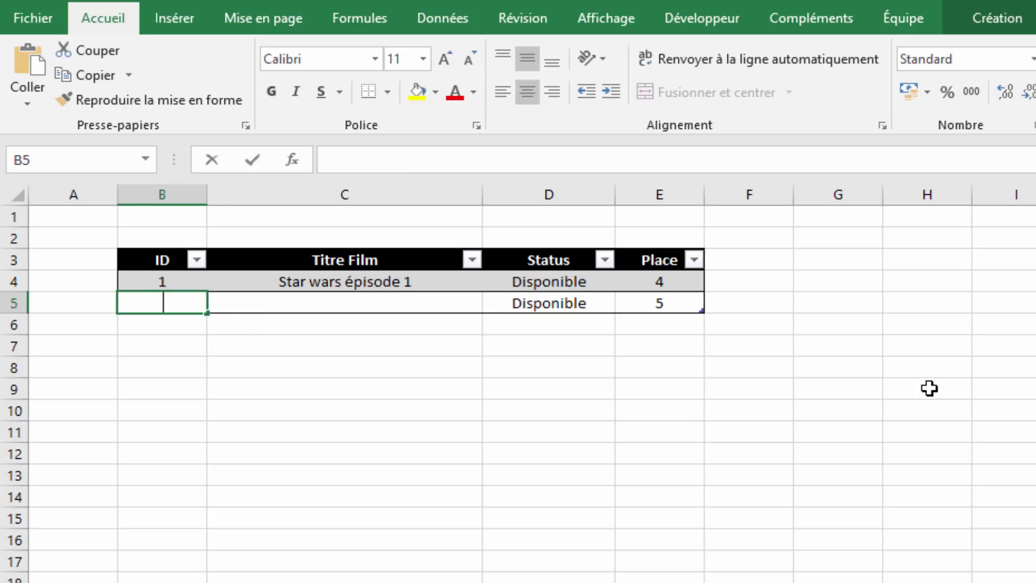
key(Tab)
text(s)
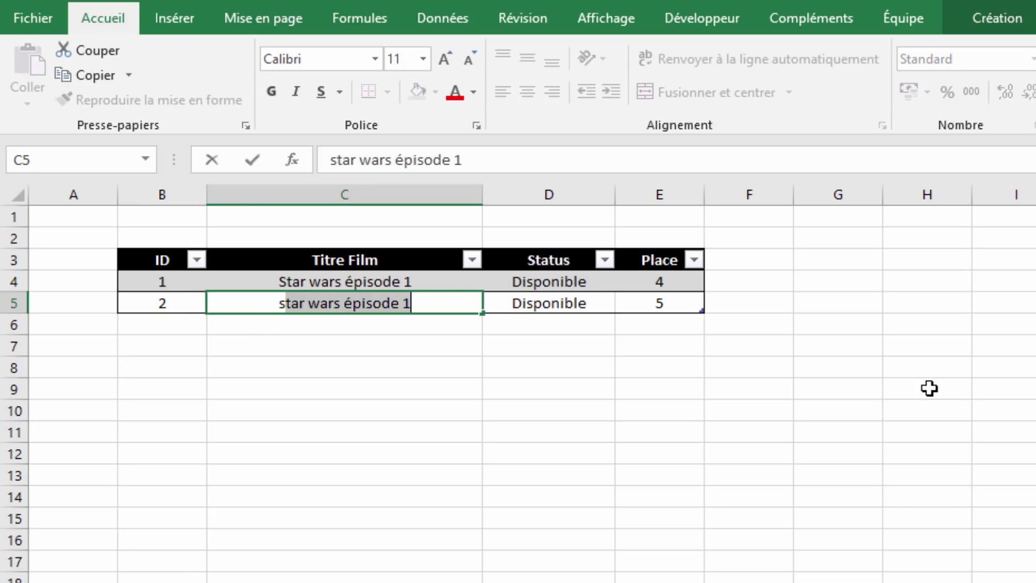
click(505, 150)
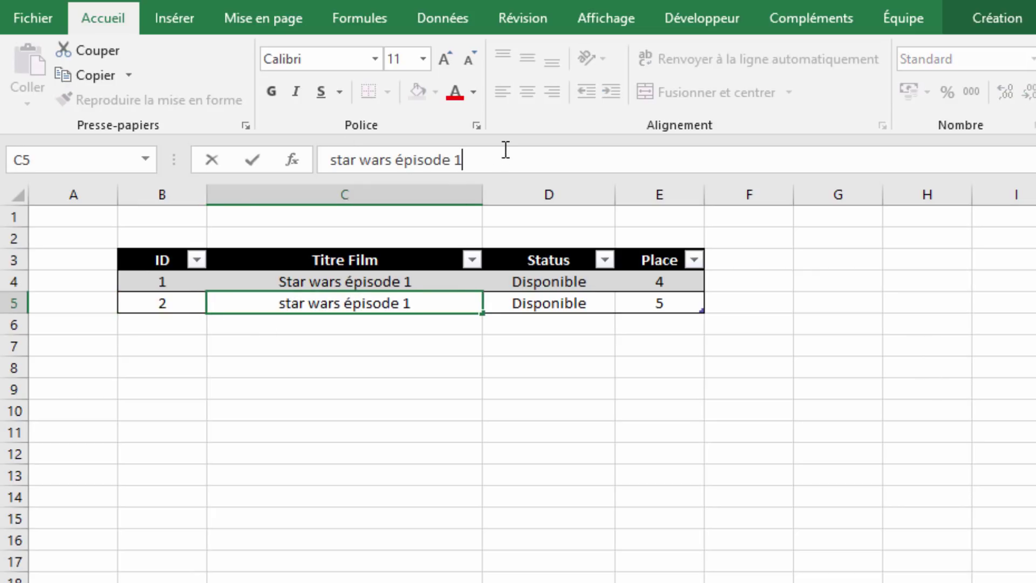
key(BackSpace)
text(2)
click(606, 396)
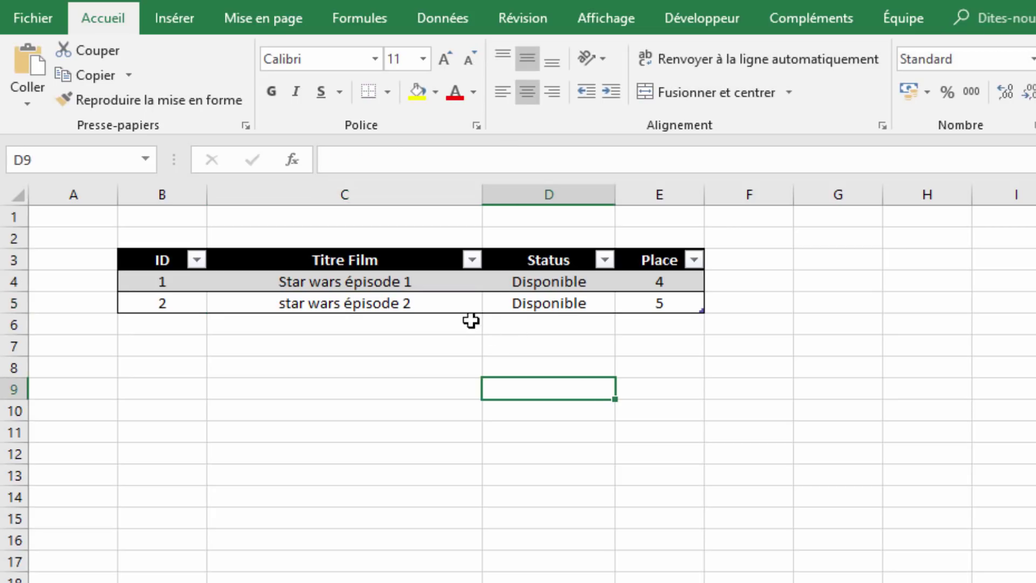
- Extend the film titles and the ID numbers as series down to row 10, ending with "star wars épisode 7" and ID 7
click(468, 305)
drag(482, 312, 450, 414)
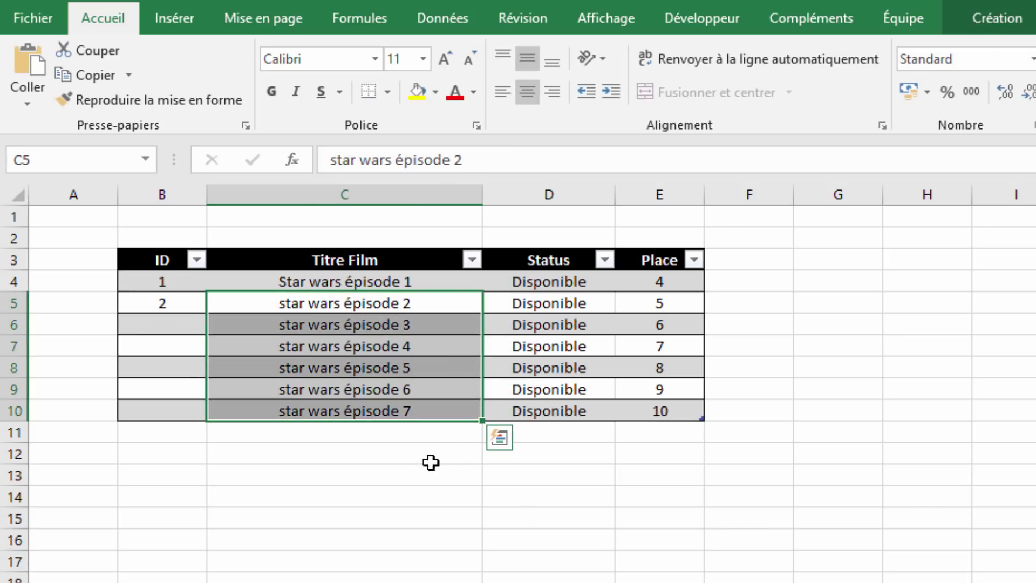
drag(164, 282, 166, 304)
drag(207, 313, 197, 426)
click(549, 579)
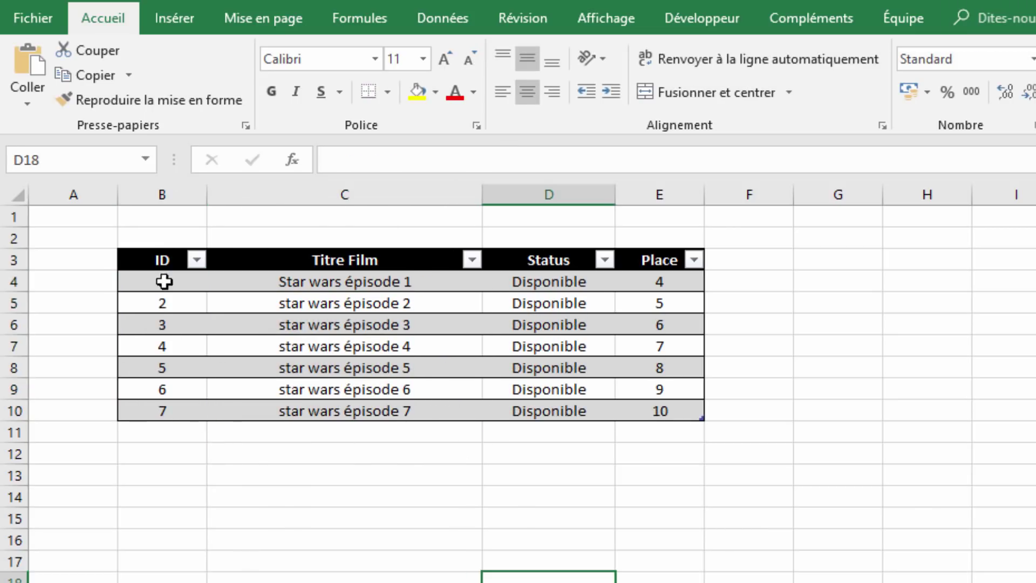
click(928, 518)
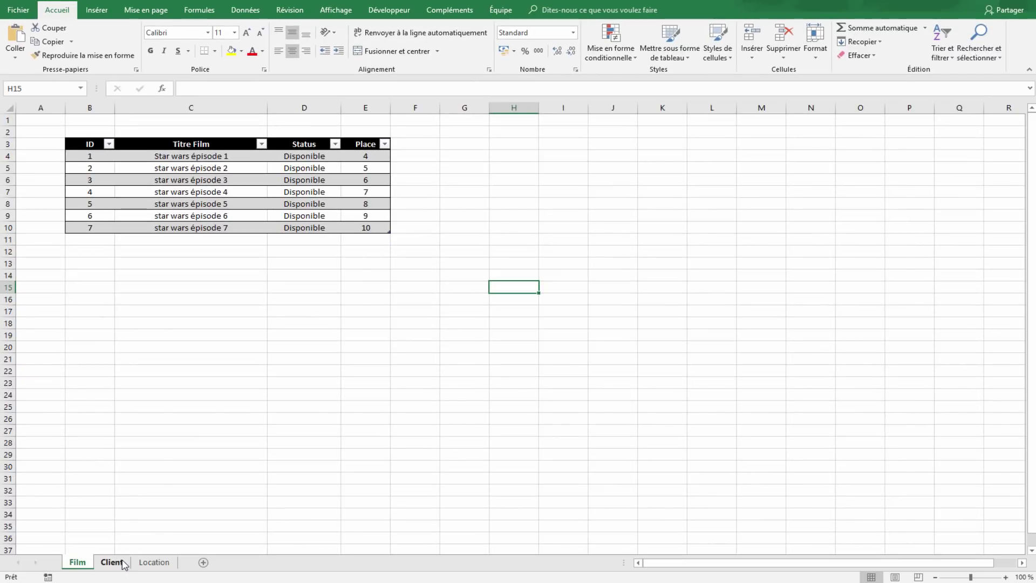
- On the Client sheet, enter the column headers "ID" in B3 and "Nom" in C3
click(112, 562)
click(102, 146)
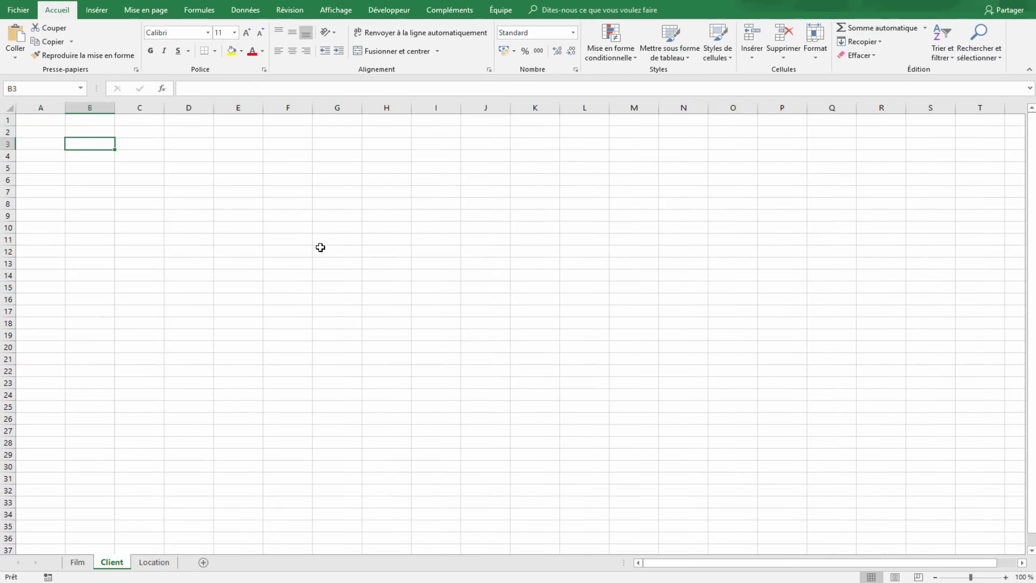
text(ID)
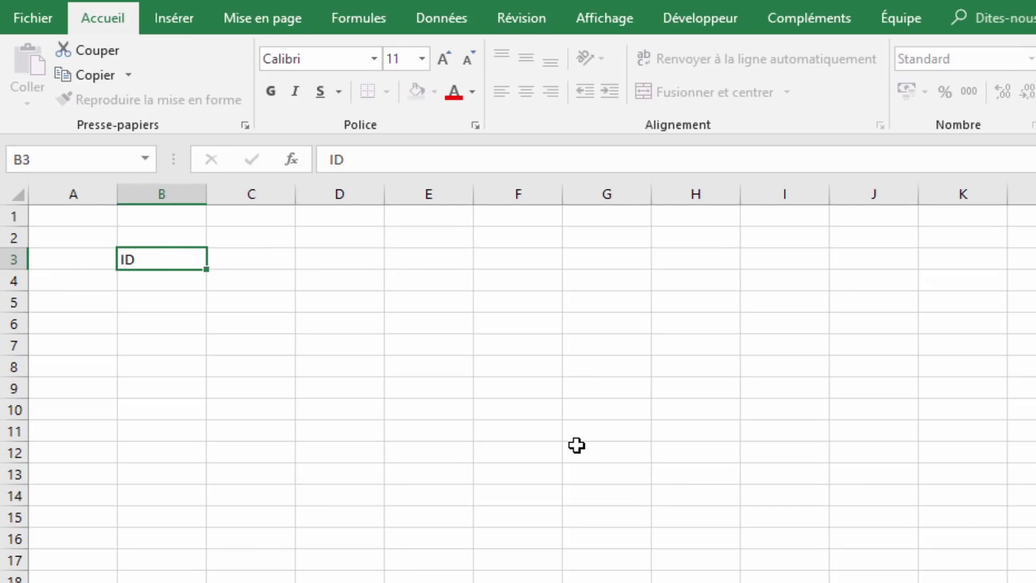
key(Tab)
text(NOm)
key(BackSpace)
key(BackSpace)
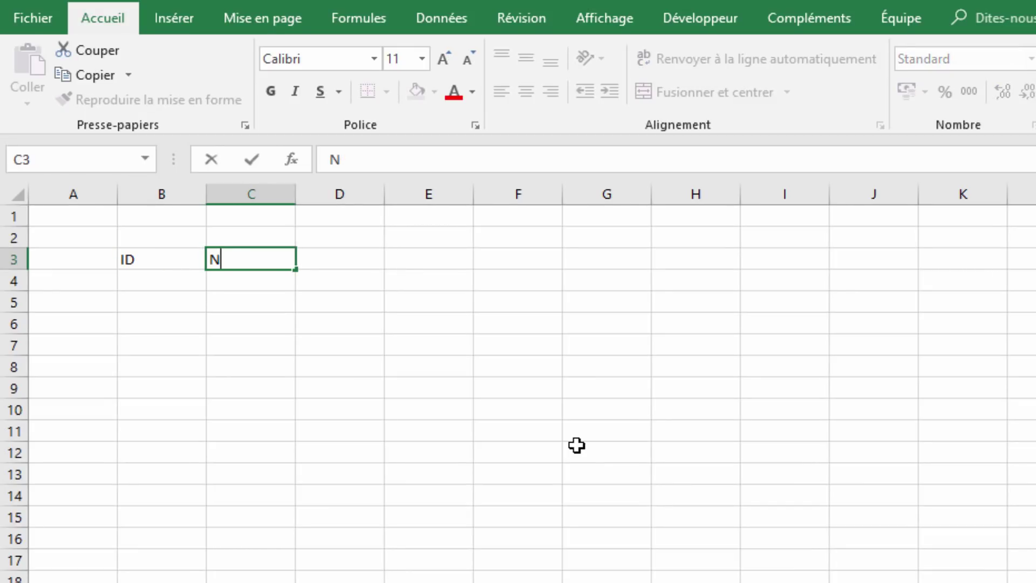
text(om)
key(Tab)
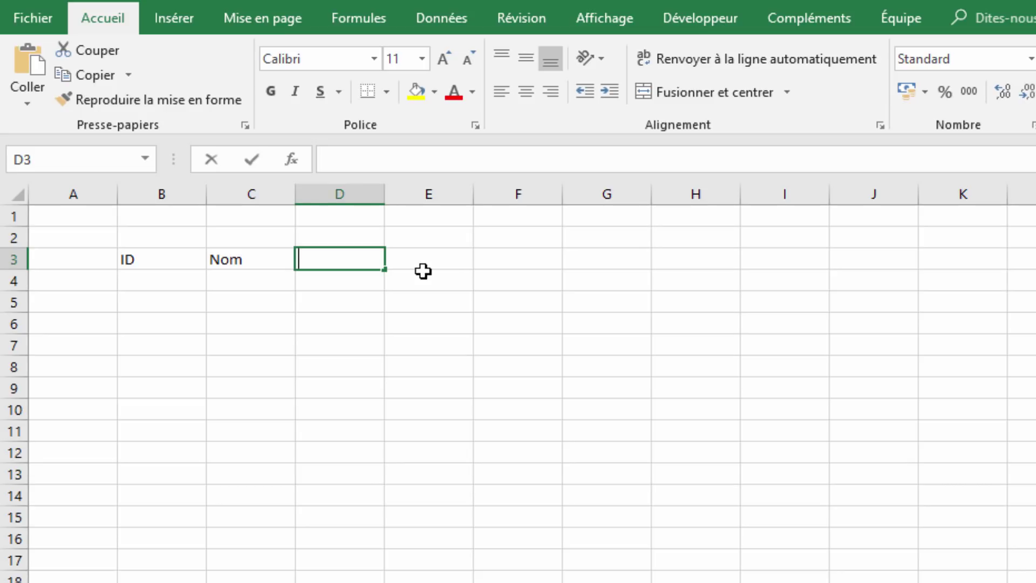
- Complete the client header row with "Address" in D3, "E-mail" in E3 and "Ligne" in F3
text(Ad)
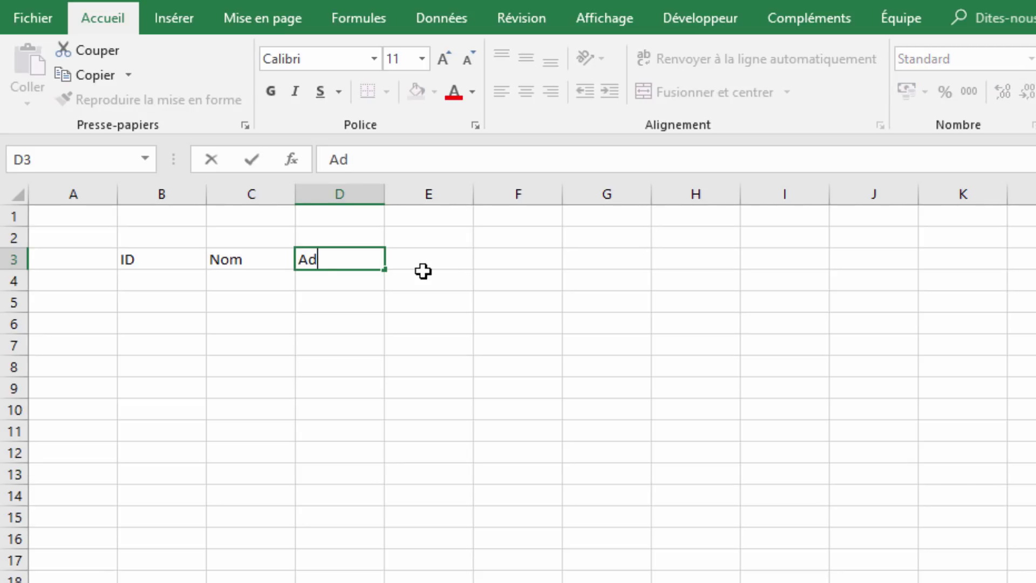
text(dress)
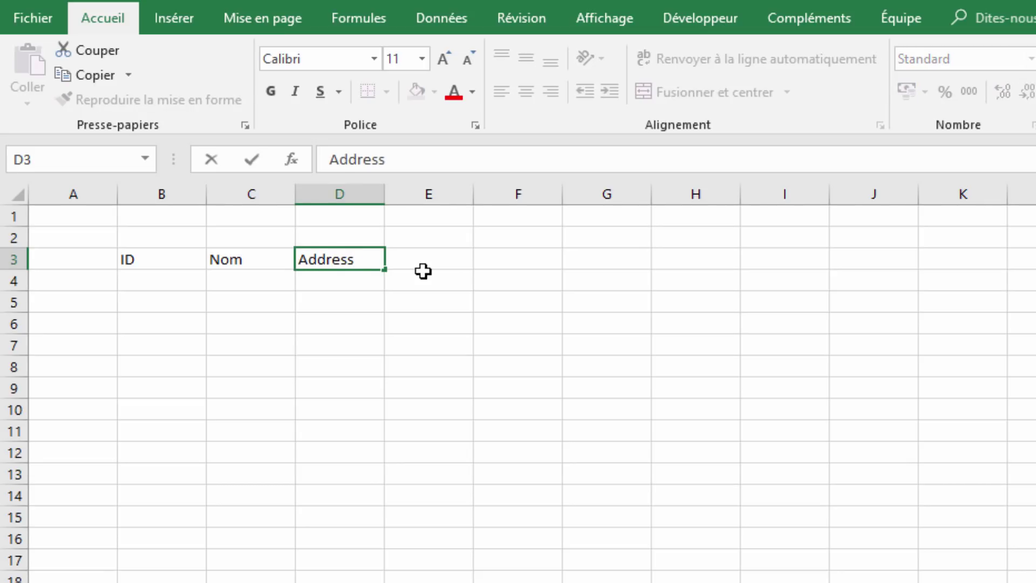
click(423, 271)
text(E)
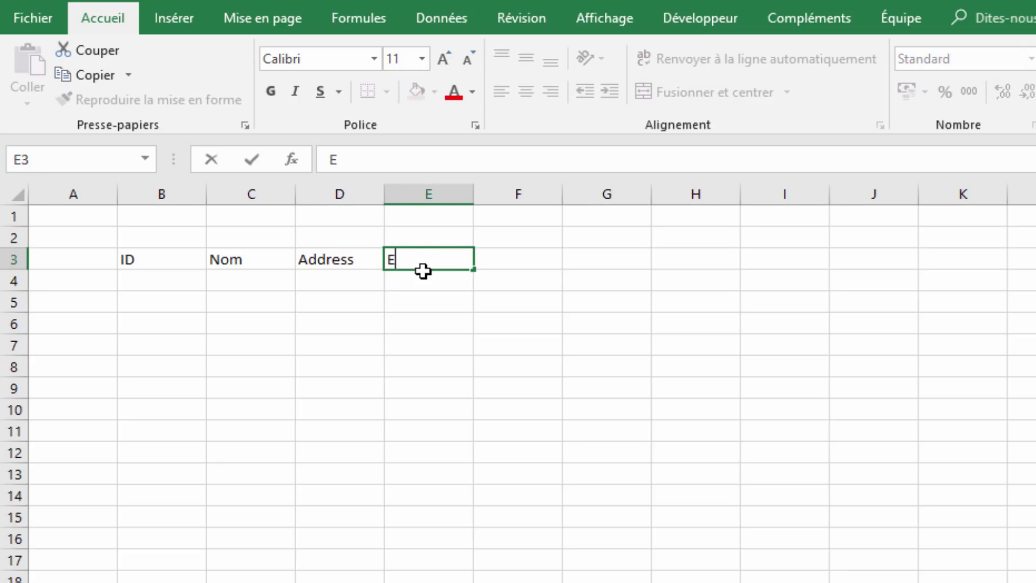
text(-mail)
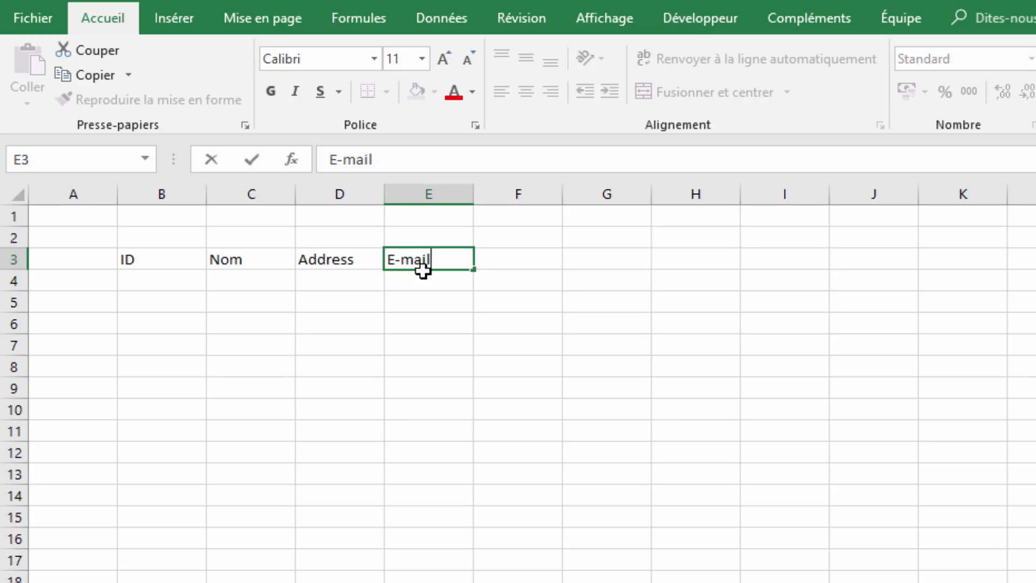
key(Tab)
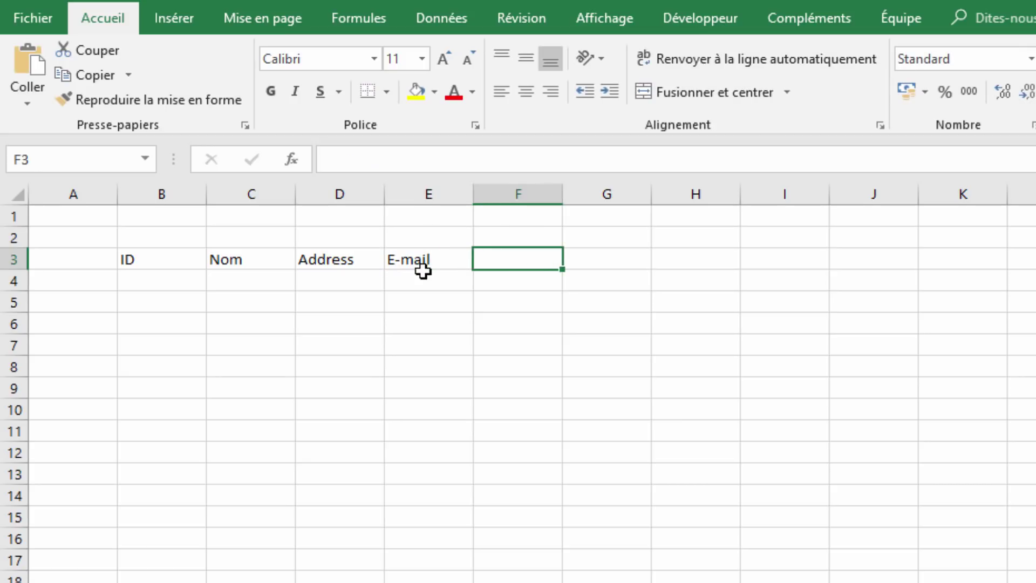
text(Ligne)
key(Return)
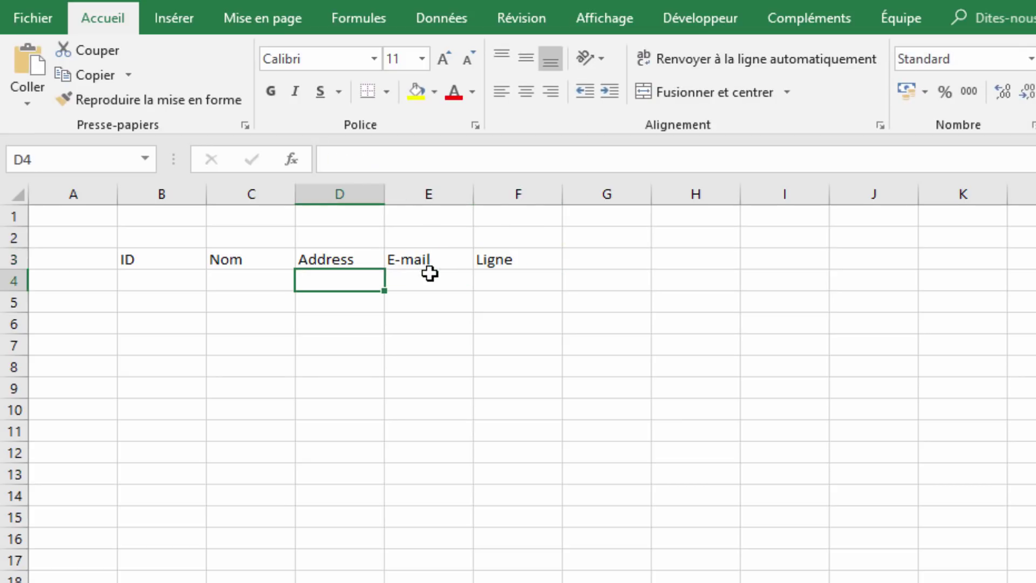
click(682, 424)
- Fill in the first client record in row 4 with ID 1, the name "Client 1", a sample street address and a sample e-mail
click(147, 272)
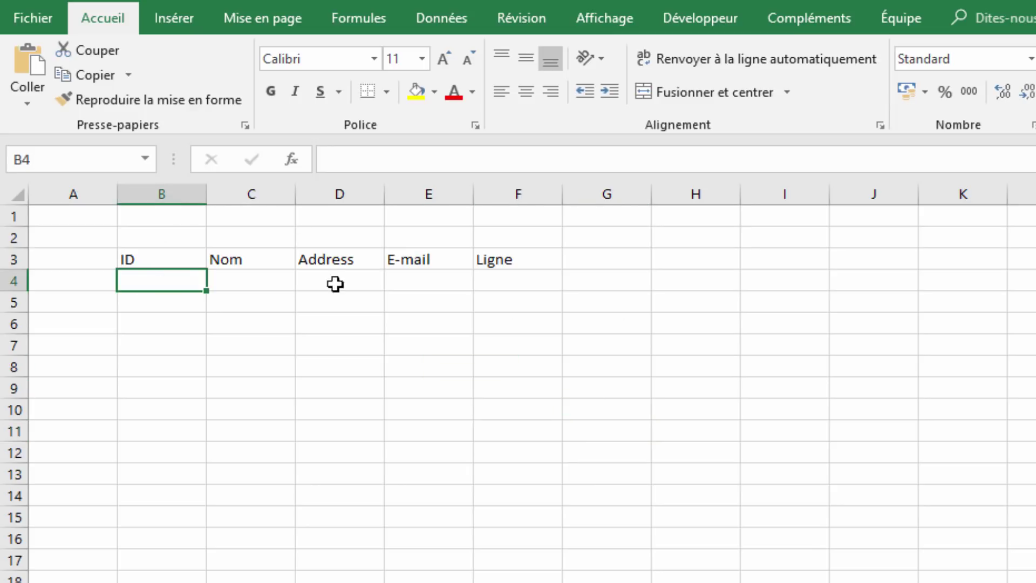
text(1)
key(Tab)
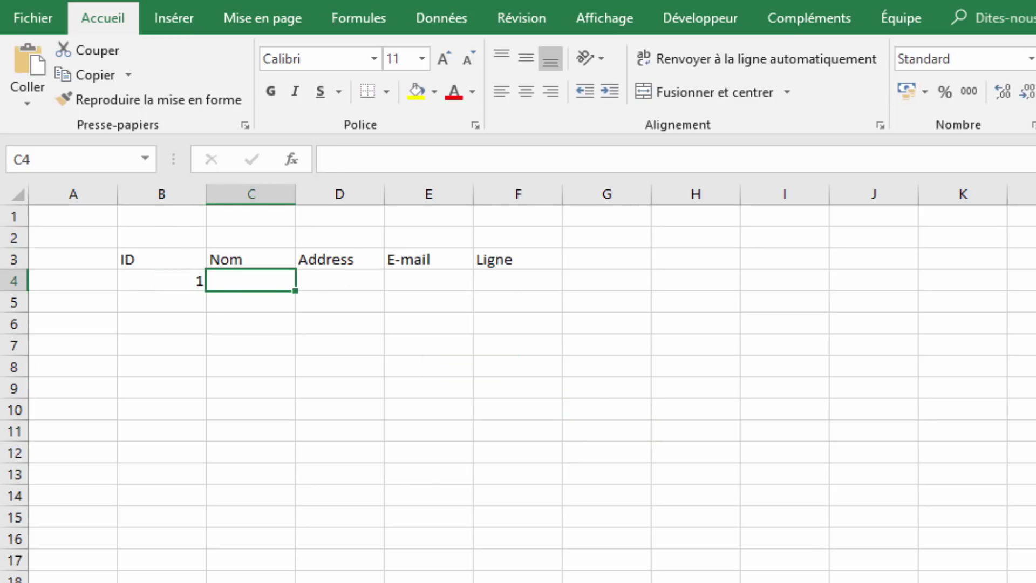
text(Client 1)
key(Tab)
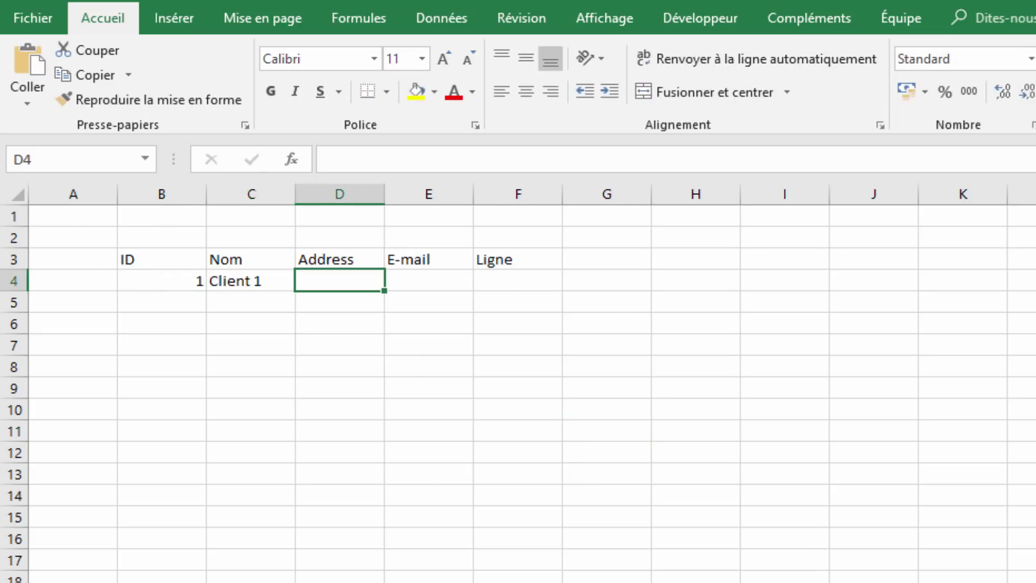
text(rue )
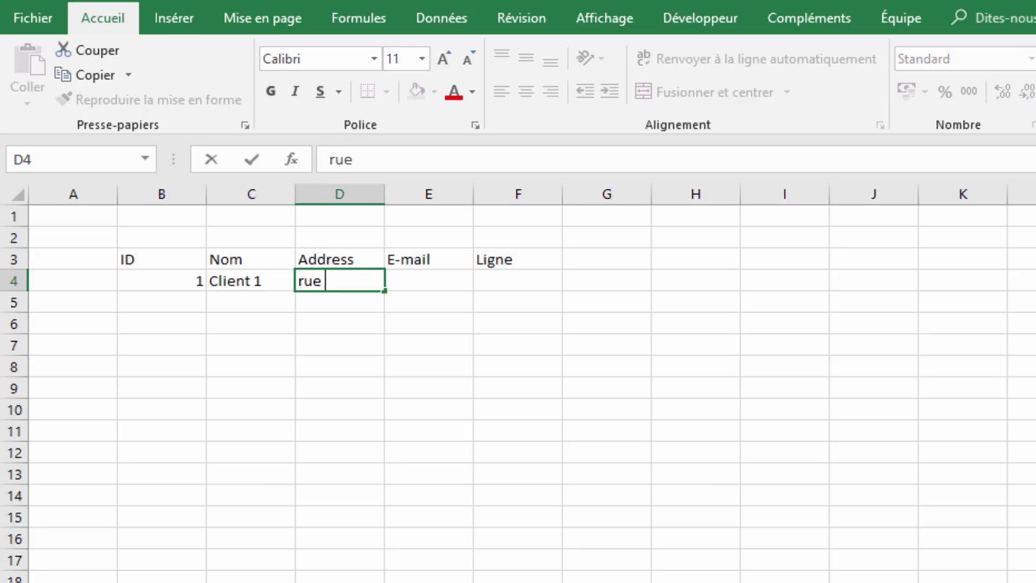
text(1)
key(Tab)
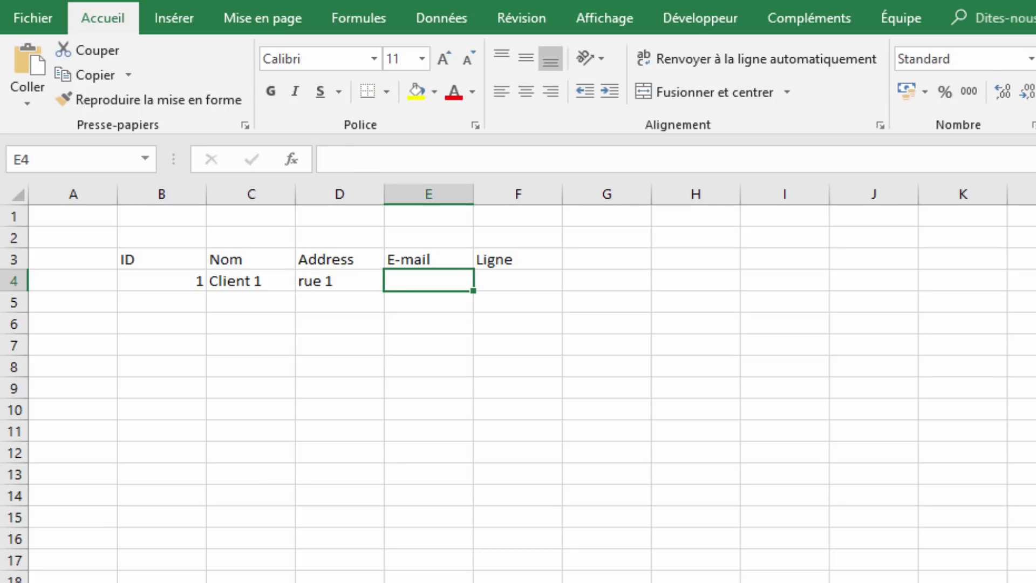
text(clien)
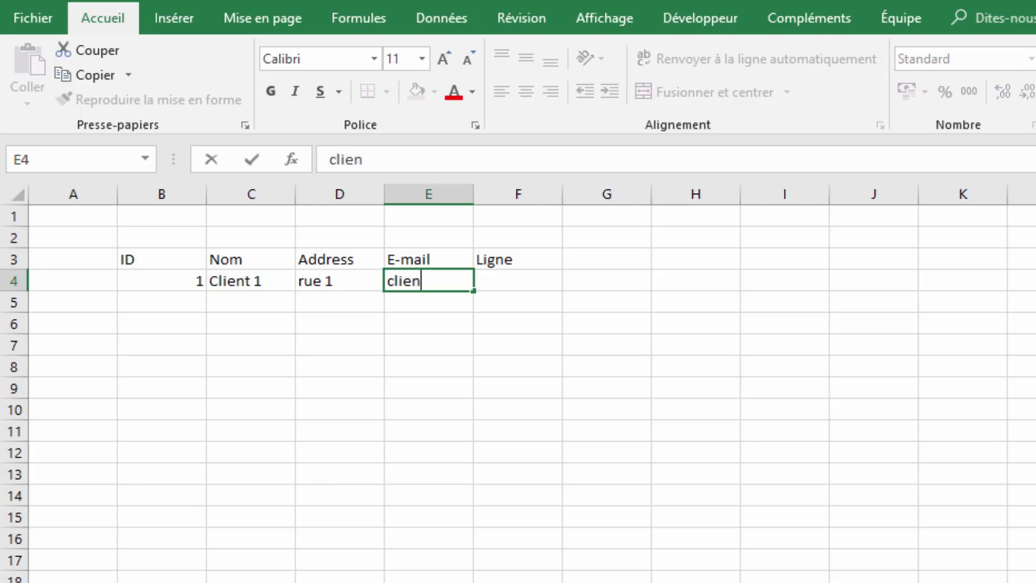
text(t@1)
key(Tab)
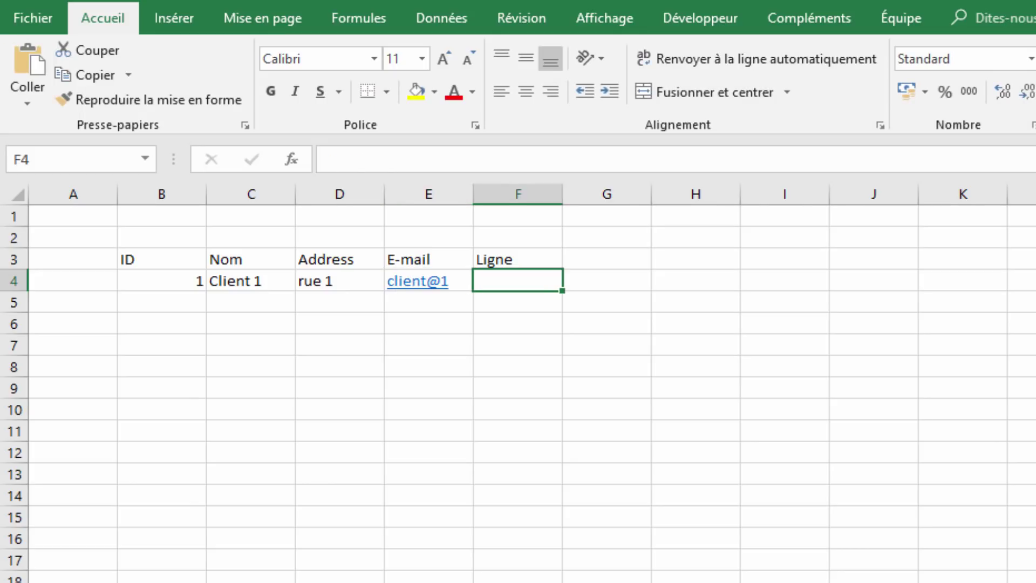
- Enter the formula =LIGNE() in F4 to give the record's row number
text(=lig)
key(Tab)
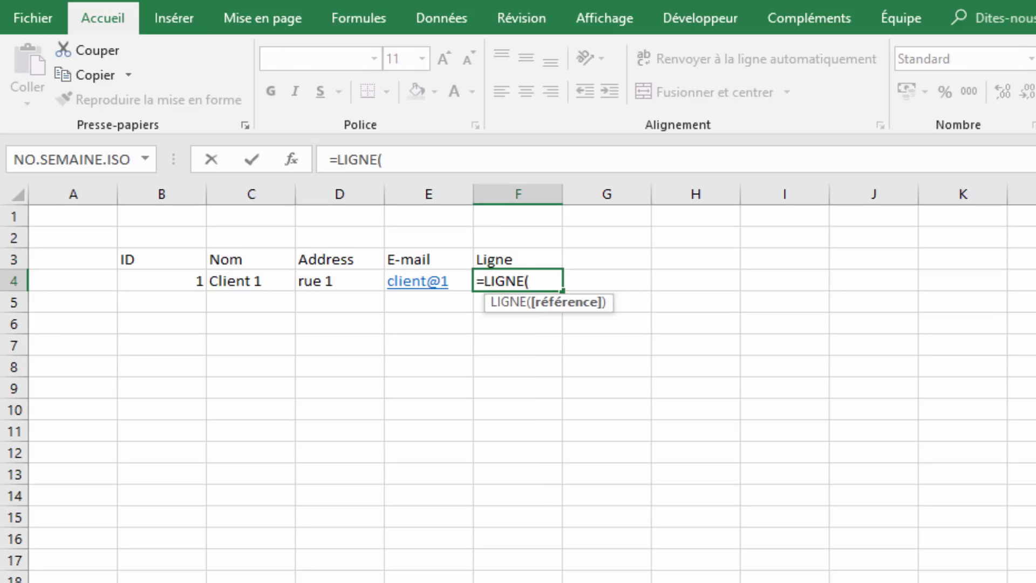
text(à)
key(BackSpace)
text()-)
key(BackSpace)
key(Return)
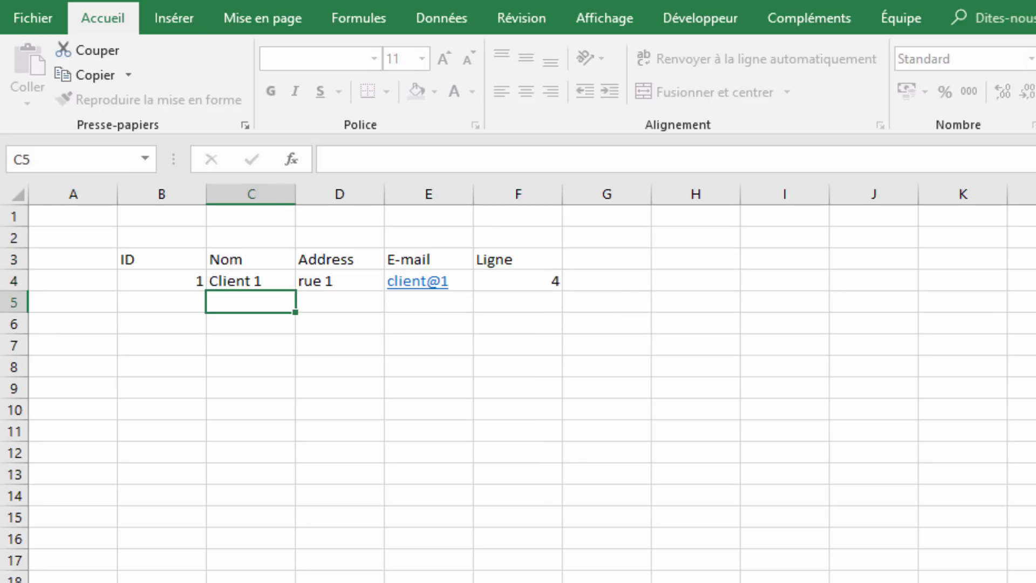
- Convert the range B3:F4 into a table with headers
click(179, 257)
drag(179, 258, 513, 285)
click(175, 21)
click(230, 52)
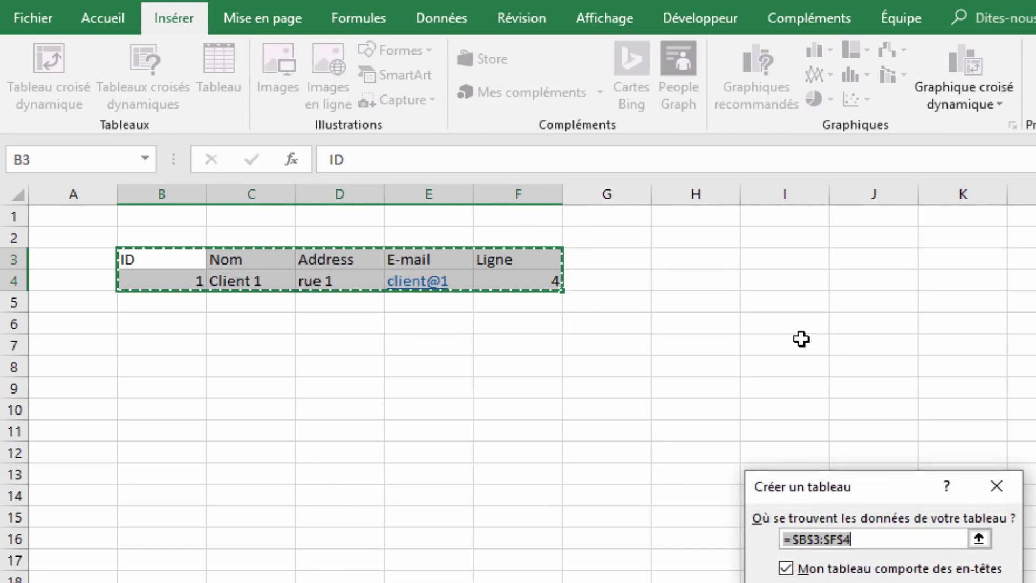
key(Return)
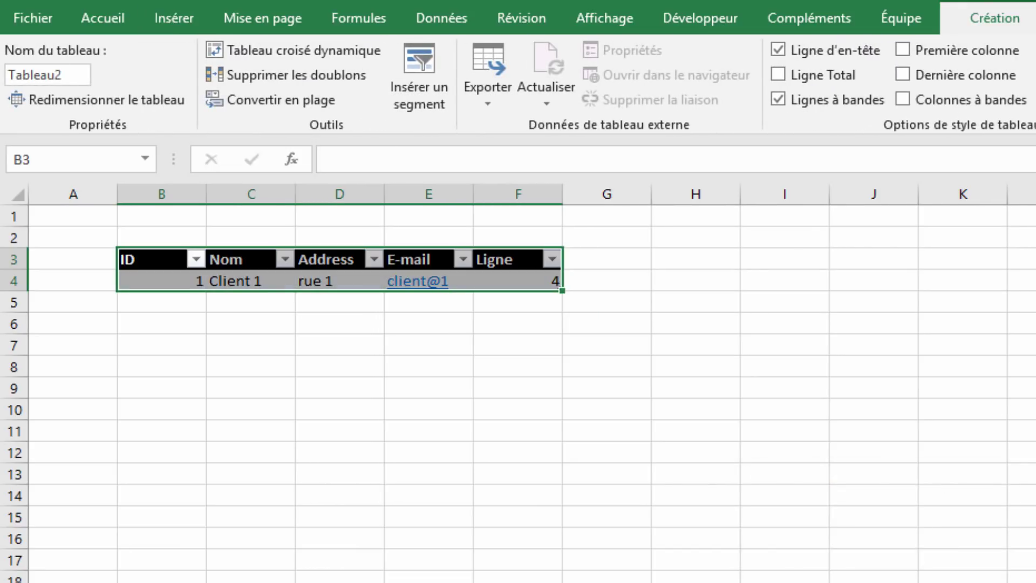
- Centre all cells of the Client sheet horizontally and vertically, and widen the Nom and Address columns
click(20, 193)
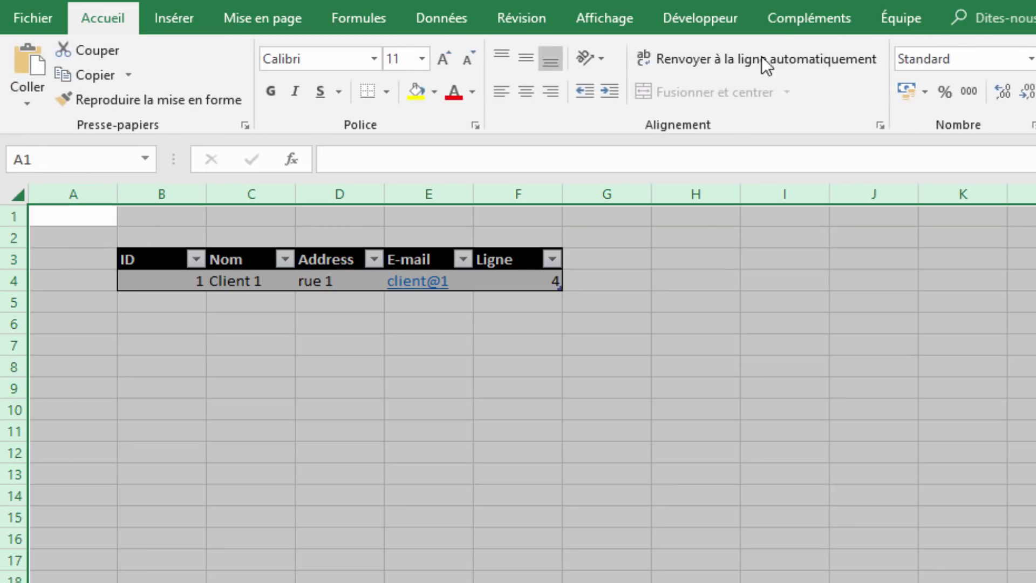
click(526, 91)
click(585, 346)
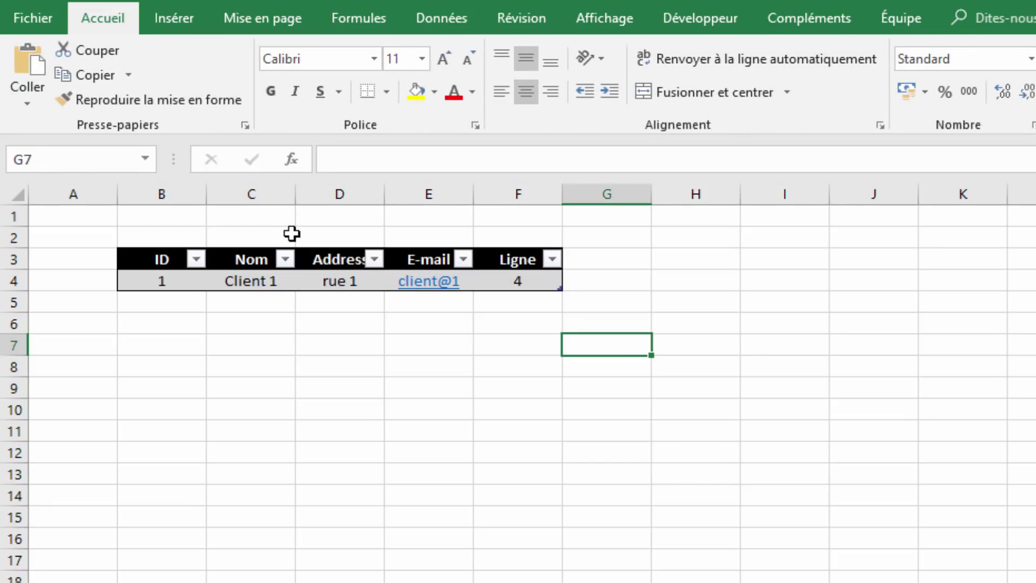
drag(295, 195, 337, 194)
drag(425, 193, 517, 197)
- Extend the first client record as a series down to row 15, ending with ID 12 and "Client 12"
click(1035, 517)
drag(182, 278, 590, 520)
click(827, 582)
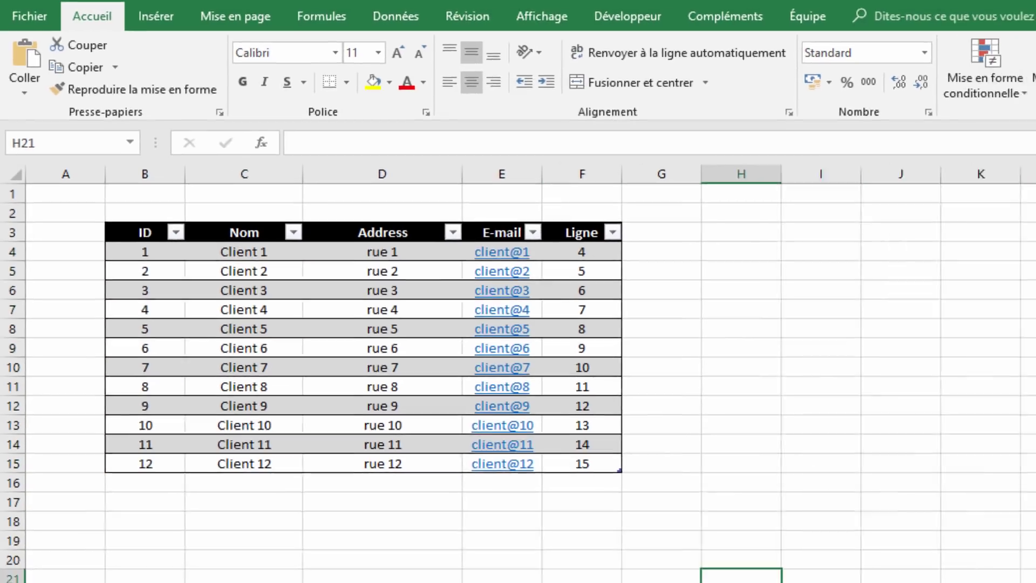
- On the empty Location sheet, enter the headers "Id location" in B3, "ID Film" in C3 and "ID Client" in D3
click(558, 478)
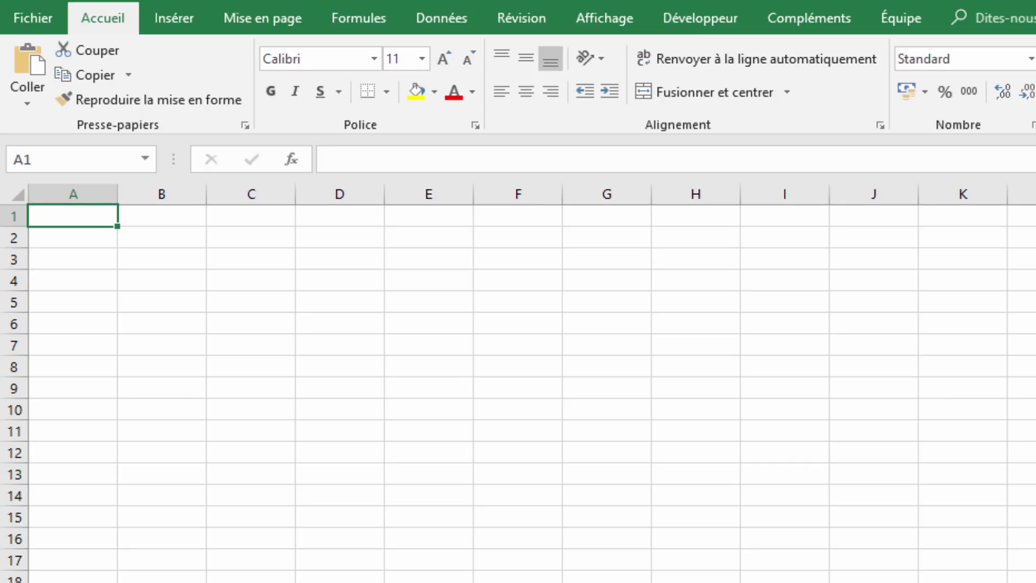
click(141, 255)
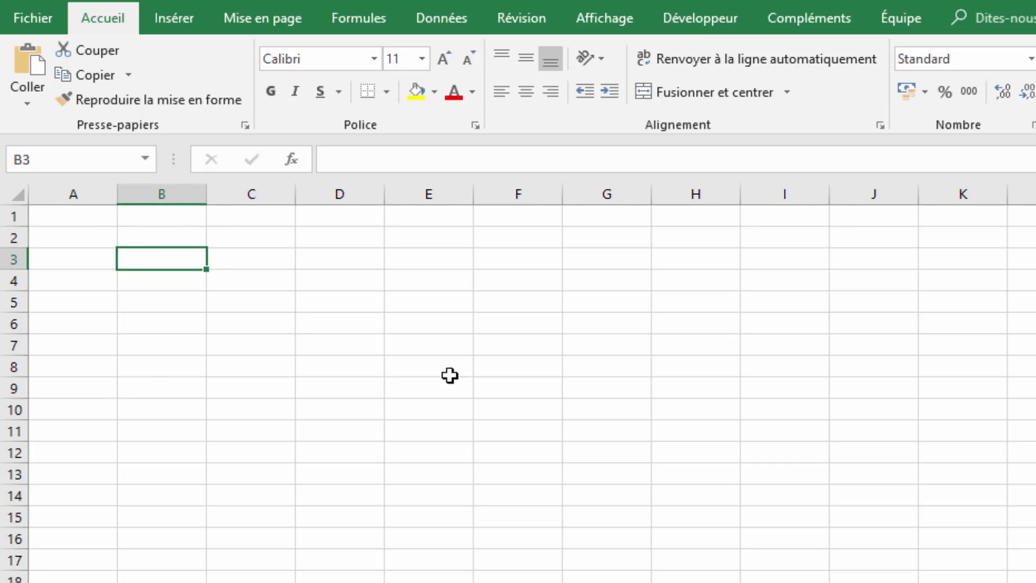
text(I)
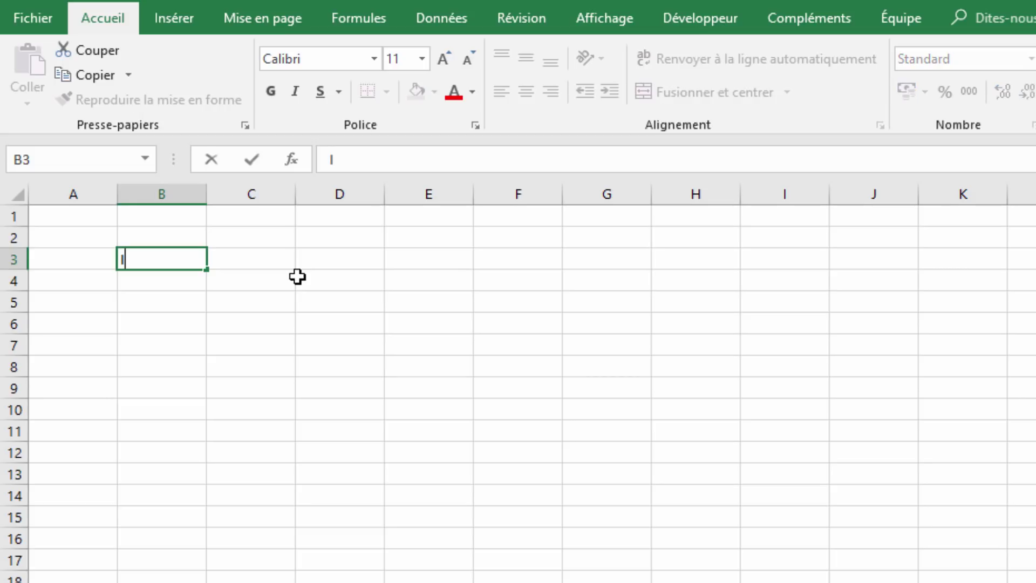
text(d location)
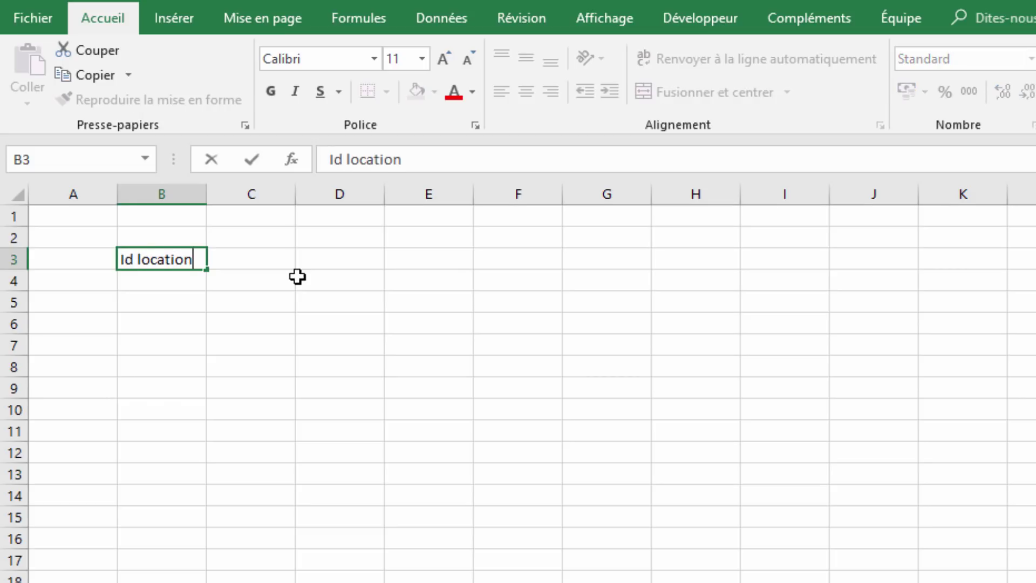
key(Tab)
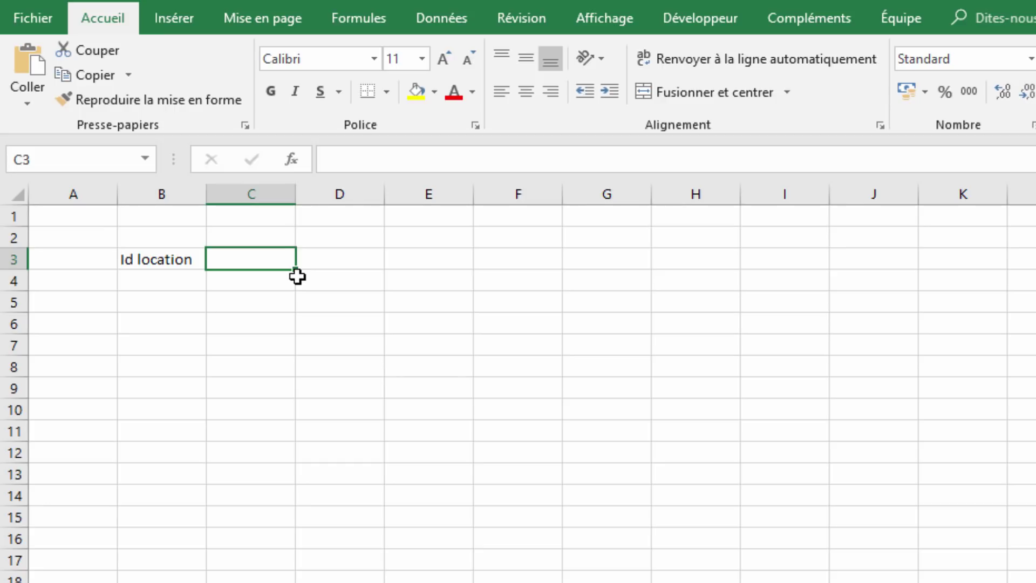
text(ID Film)
key(Tab)
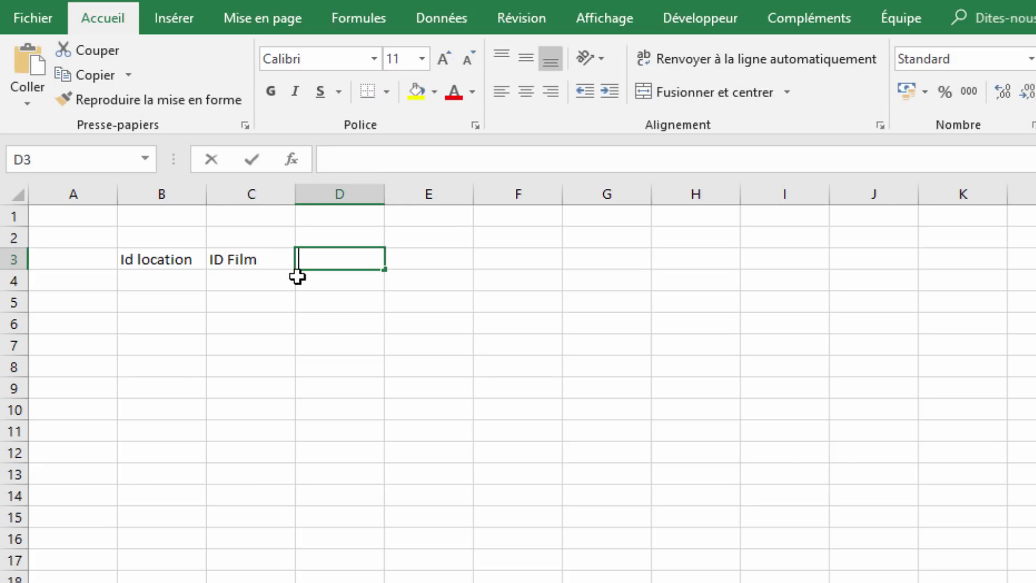
text(ID Client)
key(Tab)
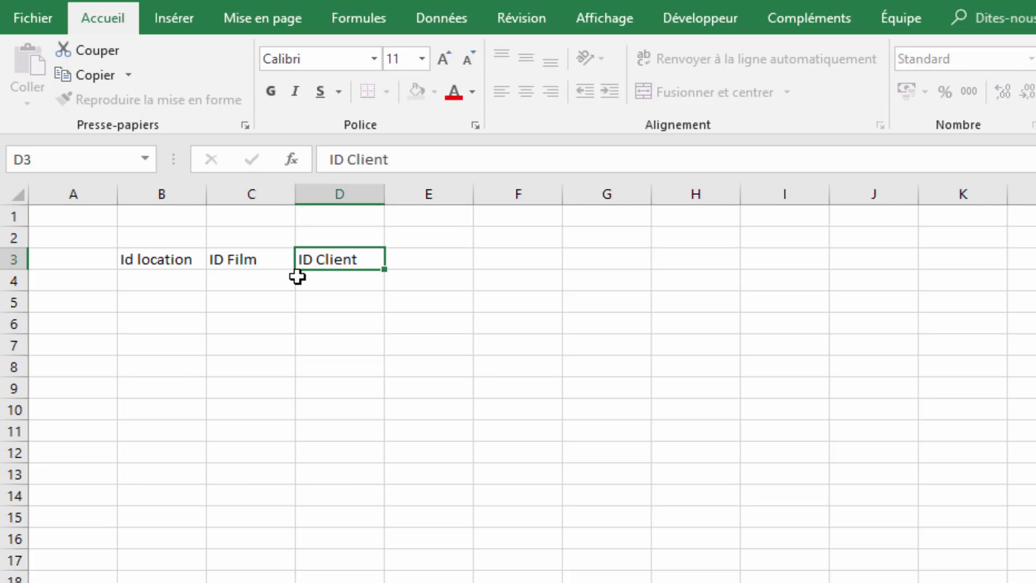
- Add the rental date headers "Du" in E3, "AU" in F3 and "Rendu" in G3
text(Du)
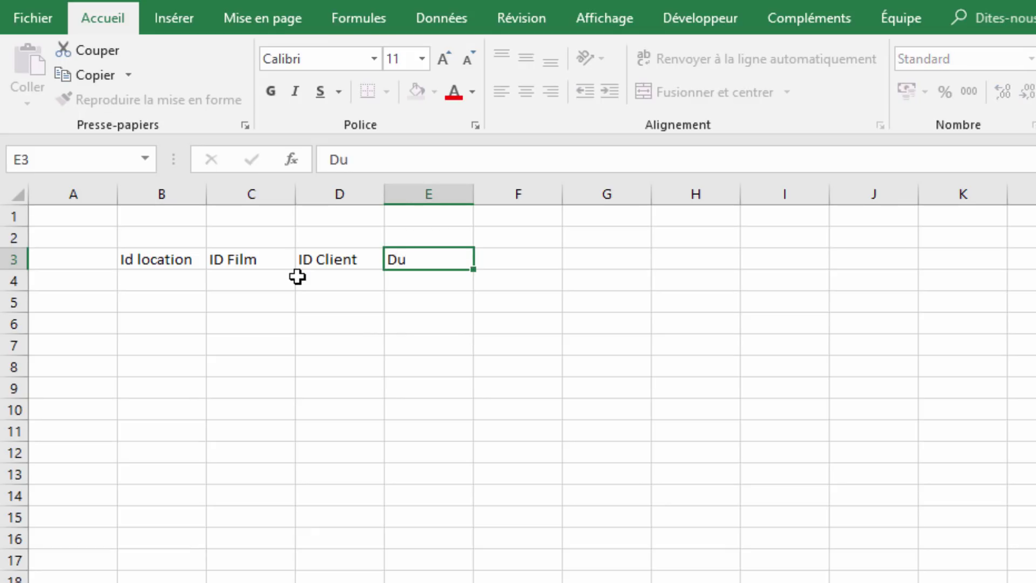
key(Tab)
text(AU)
key(Tab)
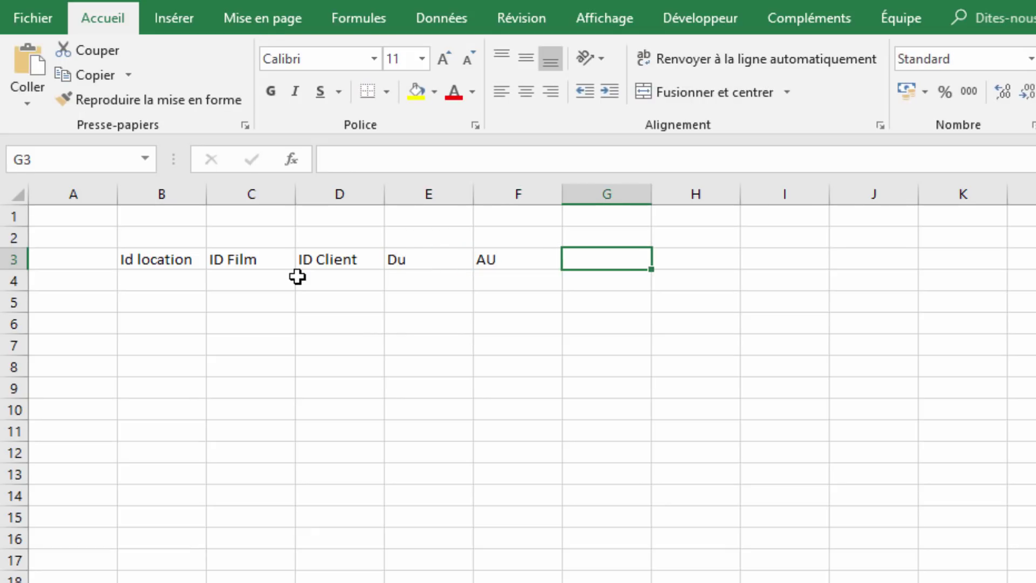
text(Rendu)
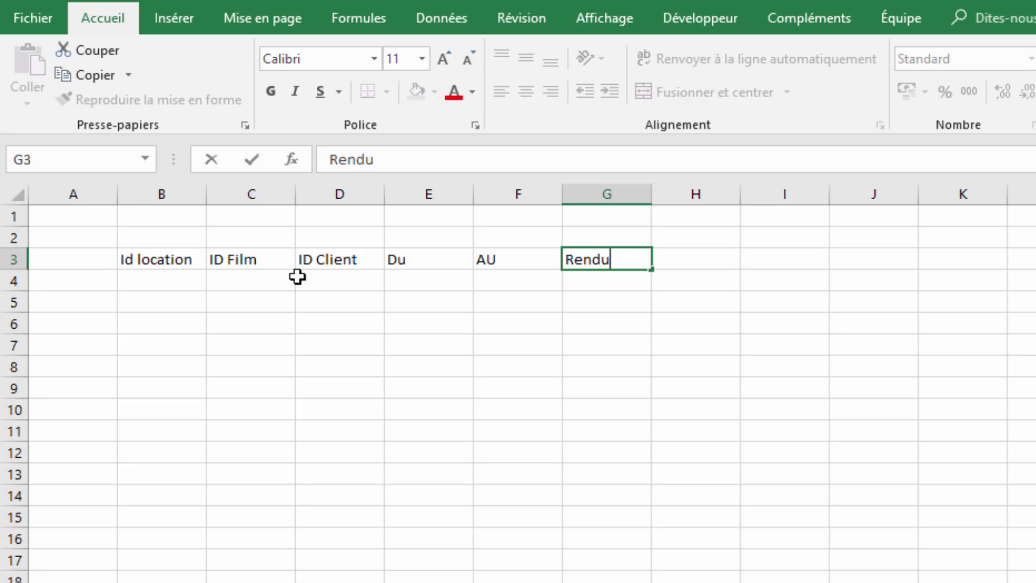
key(Tab)
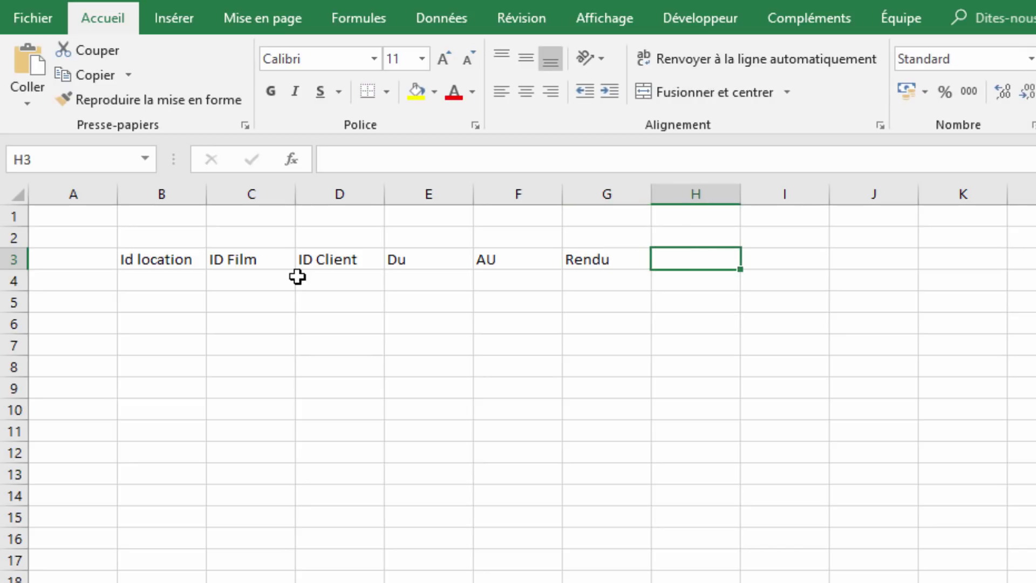
- Add the headers "Retard" in H3 and "Status" in I3
text(Ret)
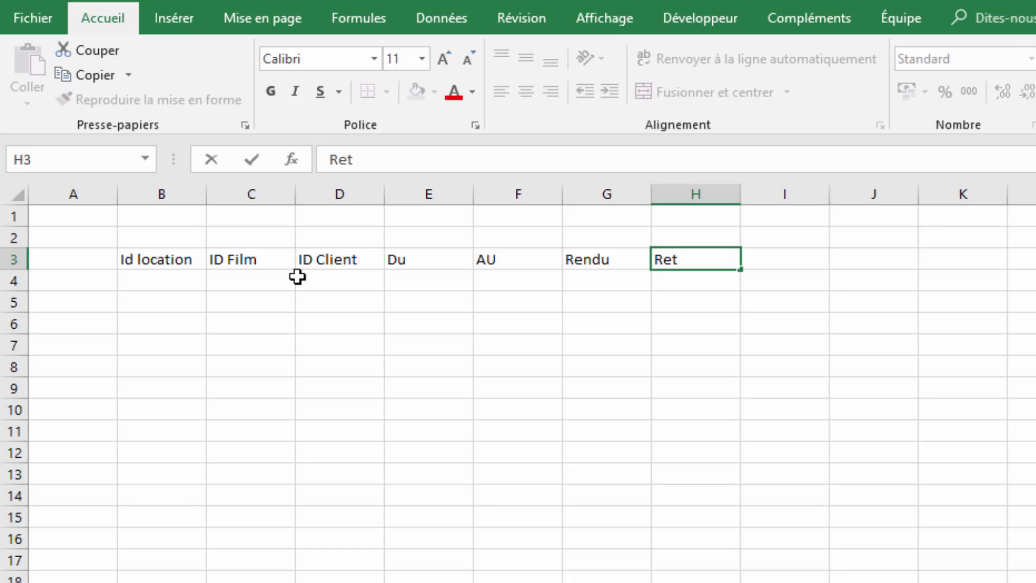
text(ard)
key(Tab)
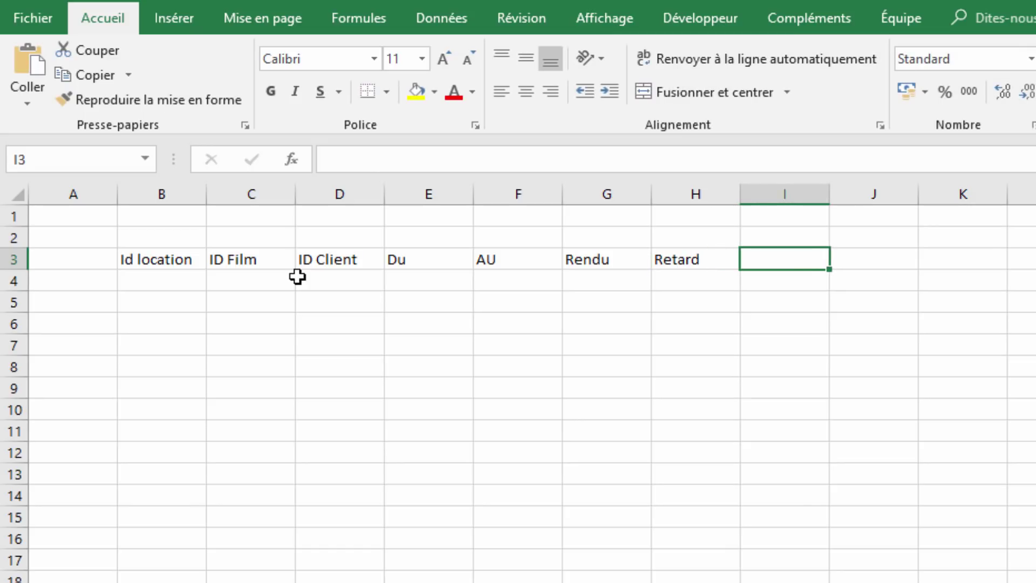
text(Status)
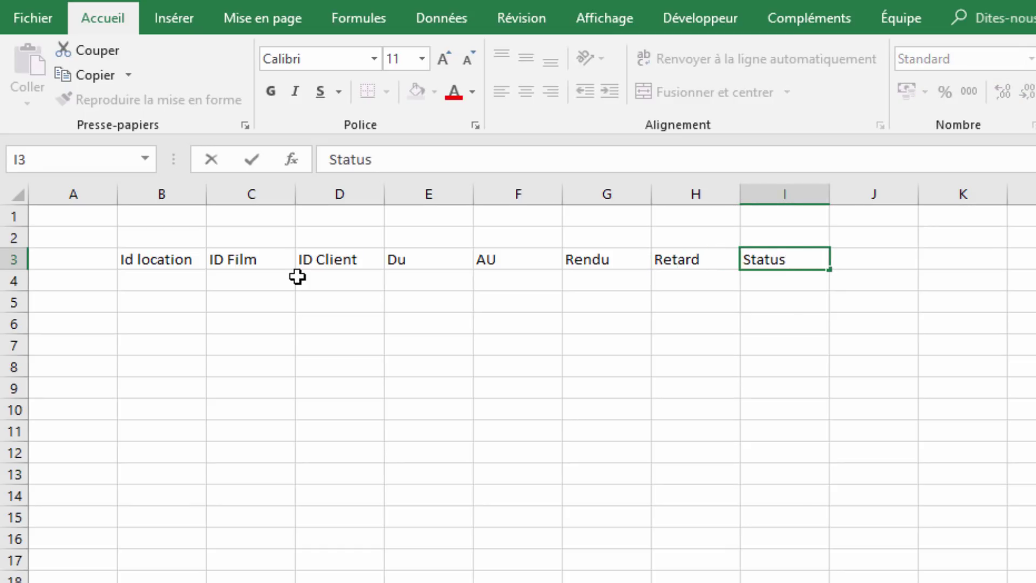
key(Tab)
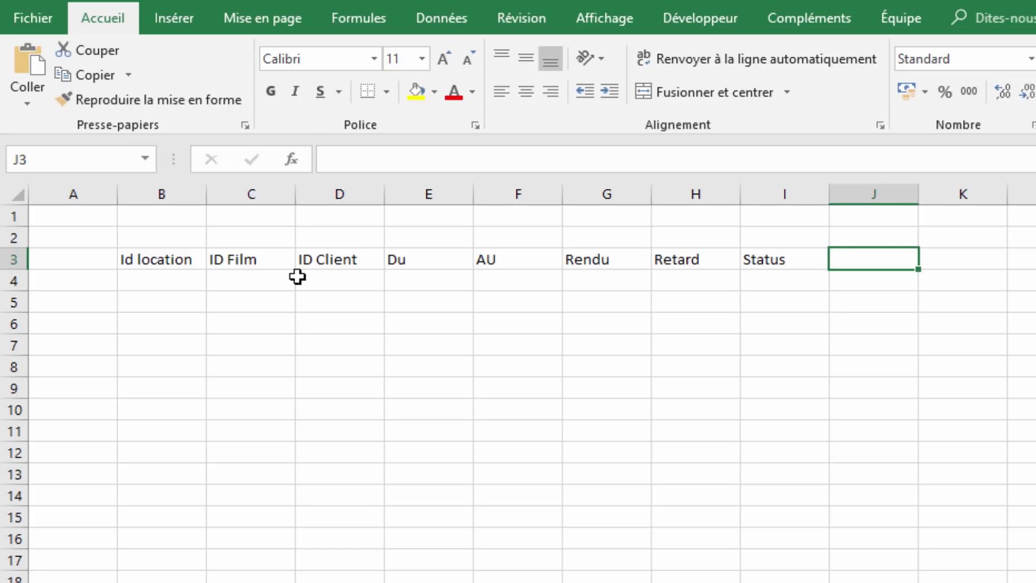
- Add the header "Ligne" in J3 and look at the first record on the Film sheet
text(Ligne)
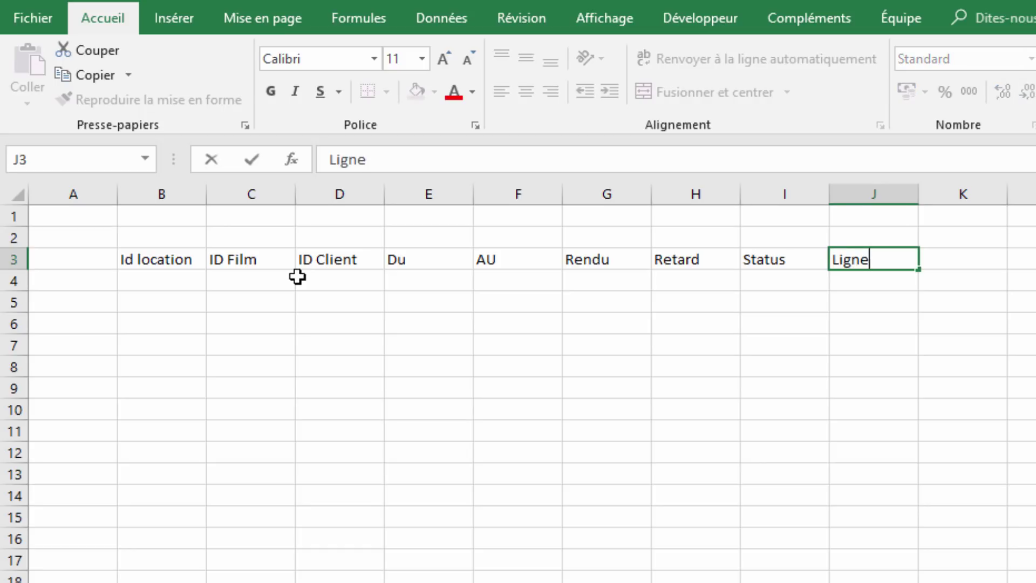
key(Return)
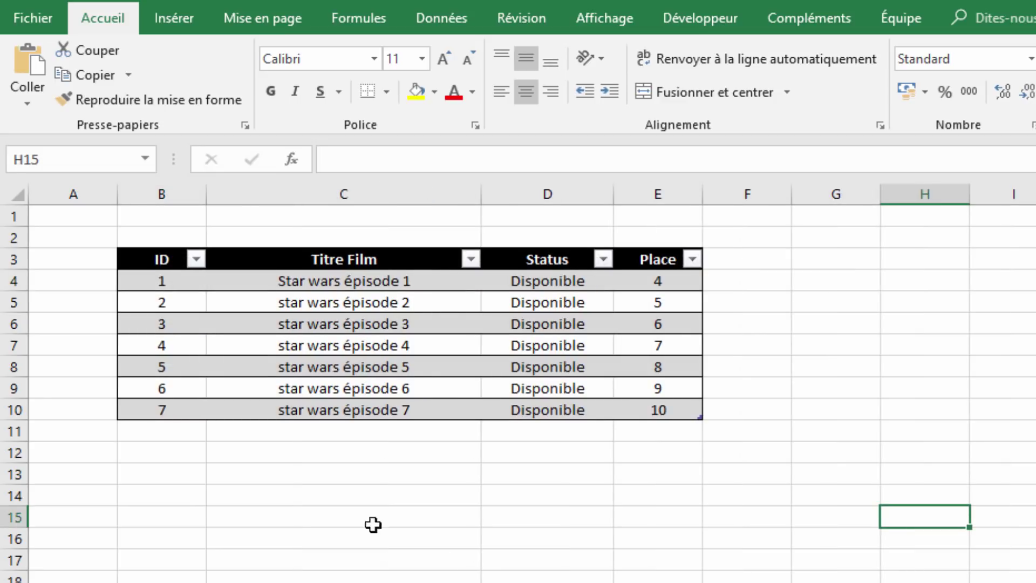
click(165, 281)
click(347, 278)
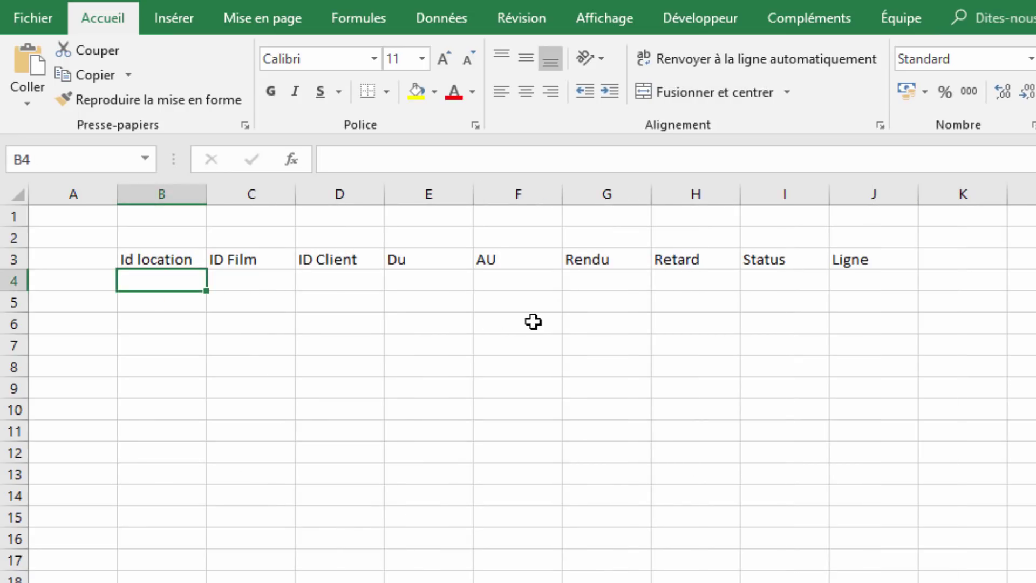
- On the Location sheet, enter the first rental record: 1 in B4, C4 and D4, and the date 30/6 in E4
text(1)
key(Tab)
text(1)
key(Tab)
text(1)
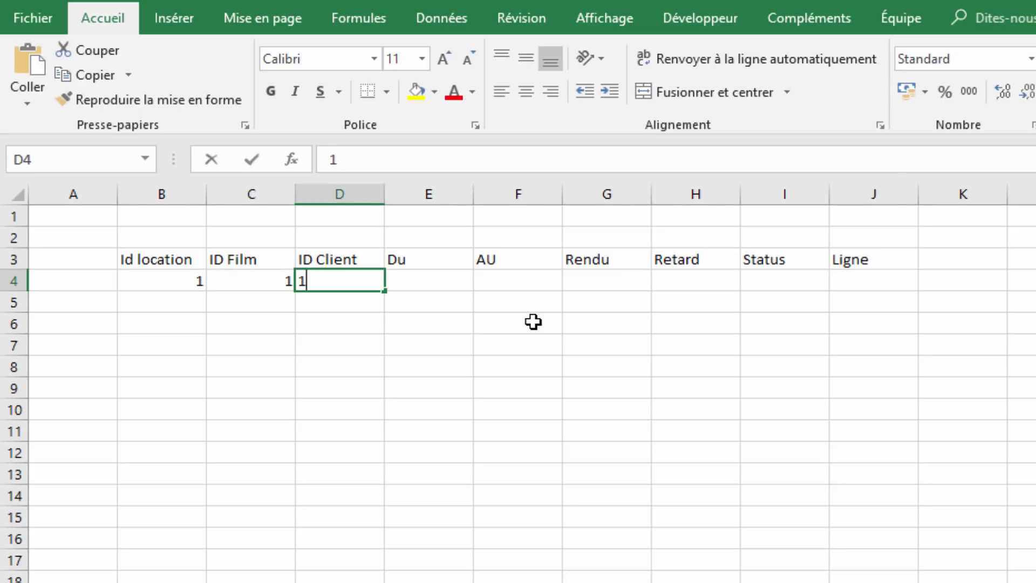
key(Tab)
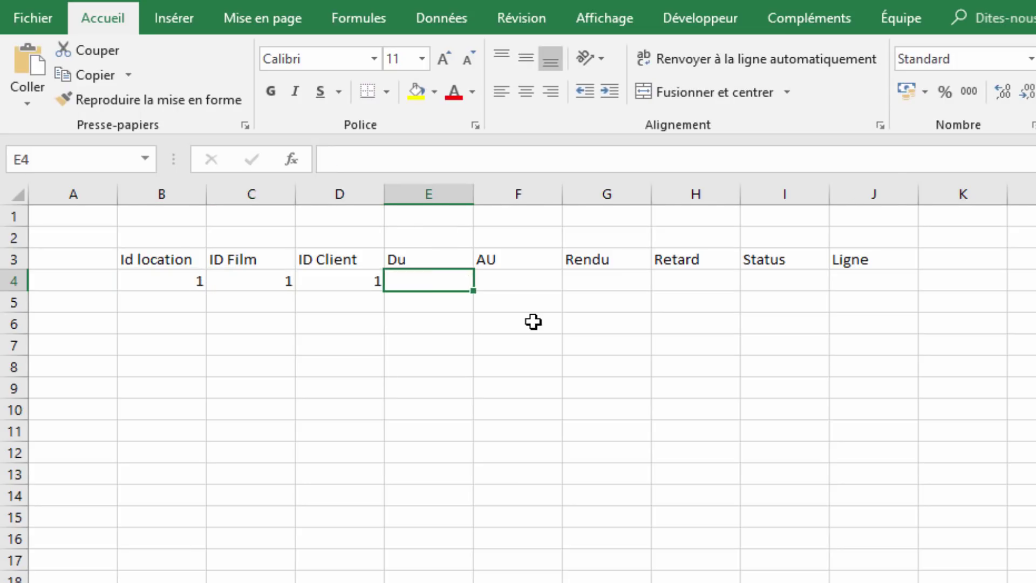
text(30/6)
key(Tab)
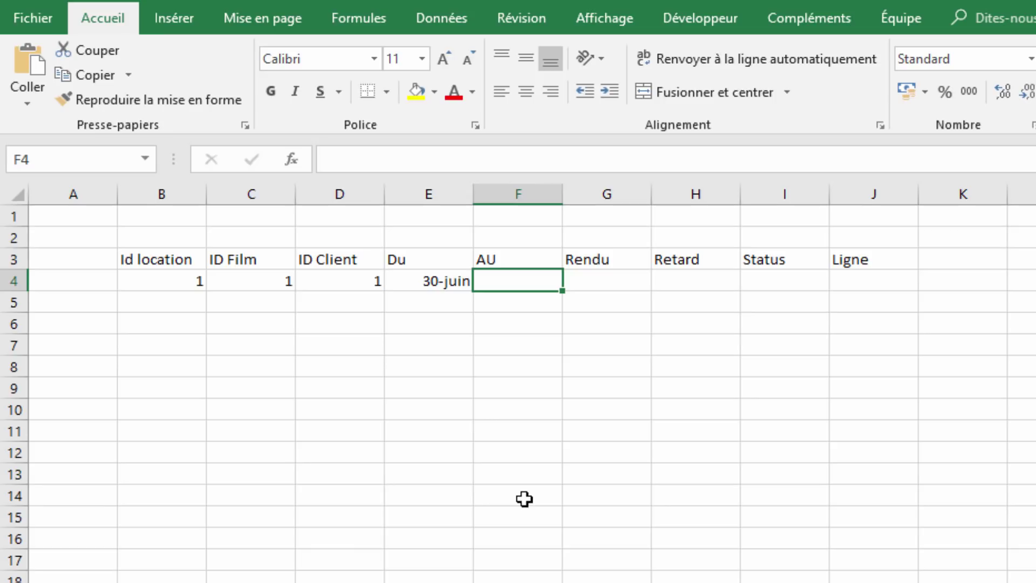
- Calculate the AU date in F4 with the formula =E4+2 and test it by clearing the Du date in E4
text(=)
key(Left)
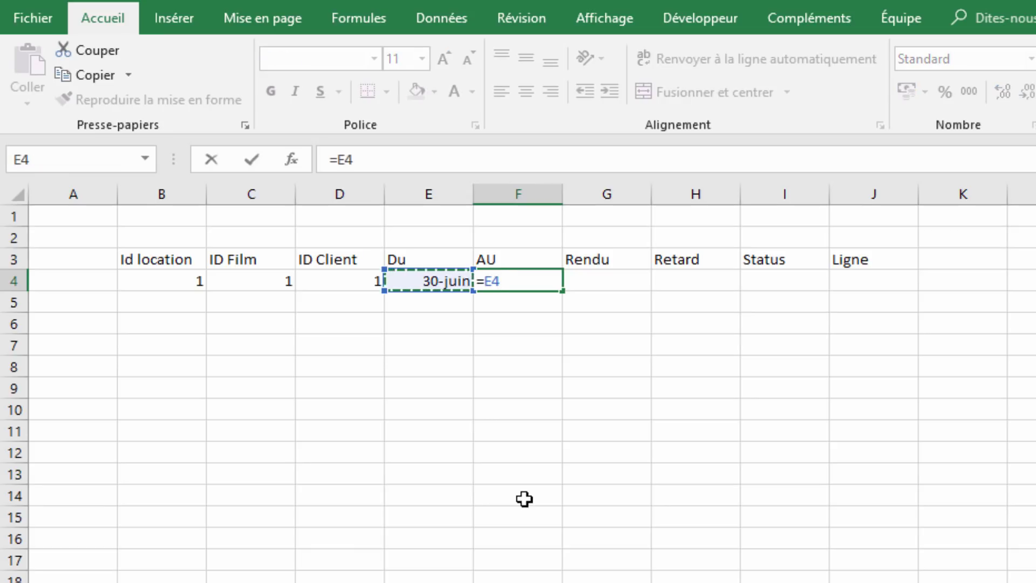
text(+2)
key(Return)
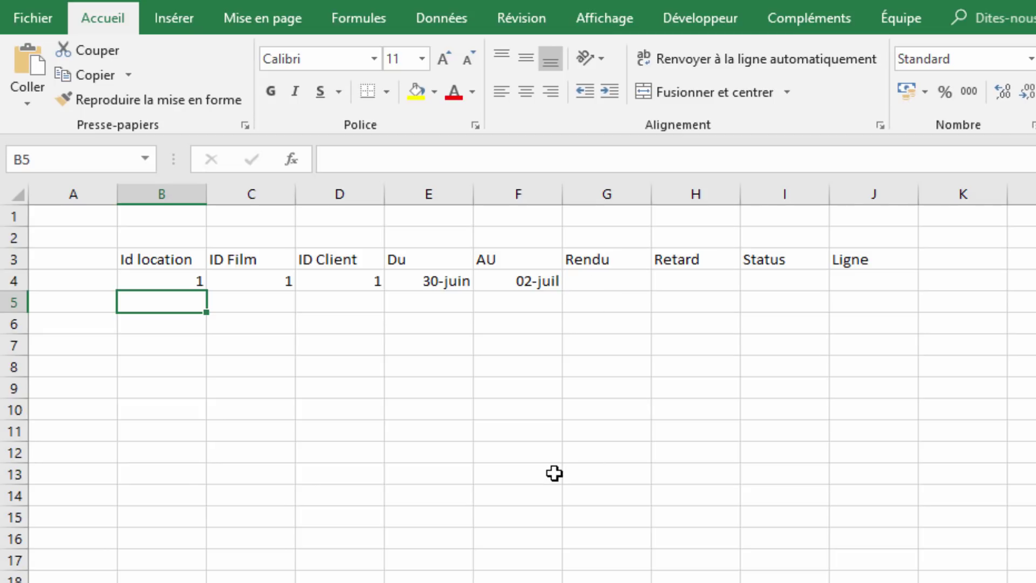
click(452, 285)
key(Delete)
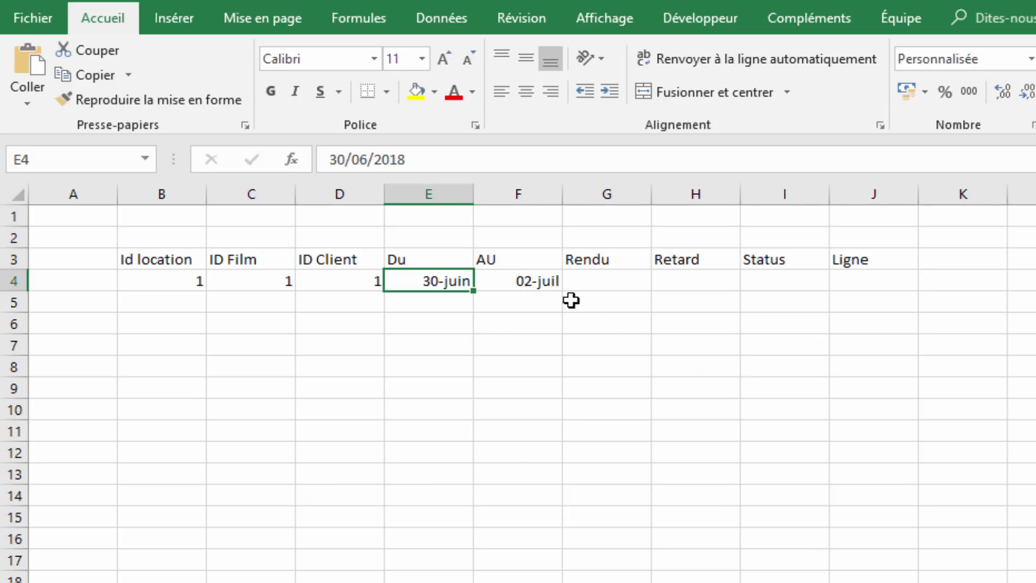
- Change the AU formula in F4 to =SI(E4<>"";E4+2;"") so that it stays blank without a Du date
click(534, 281)
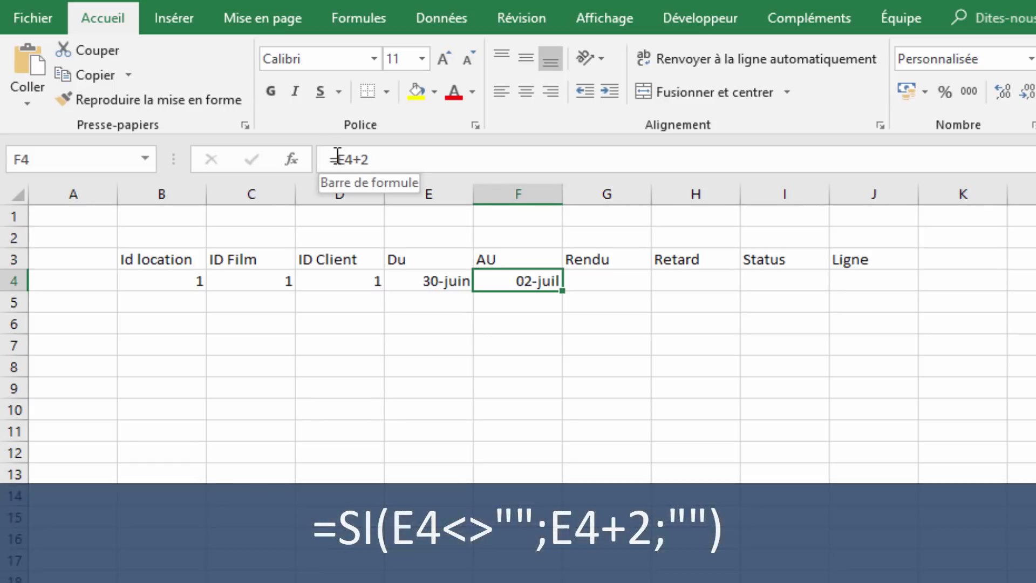
click(337, 157)
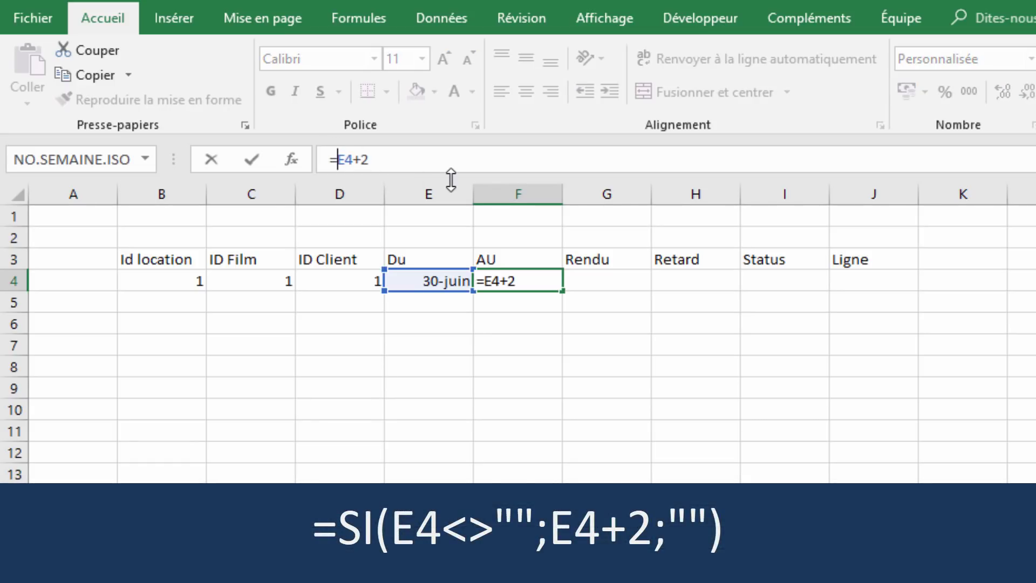
text(SI()
key(Left)
key(Left)
key(Left)
key(Left)
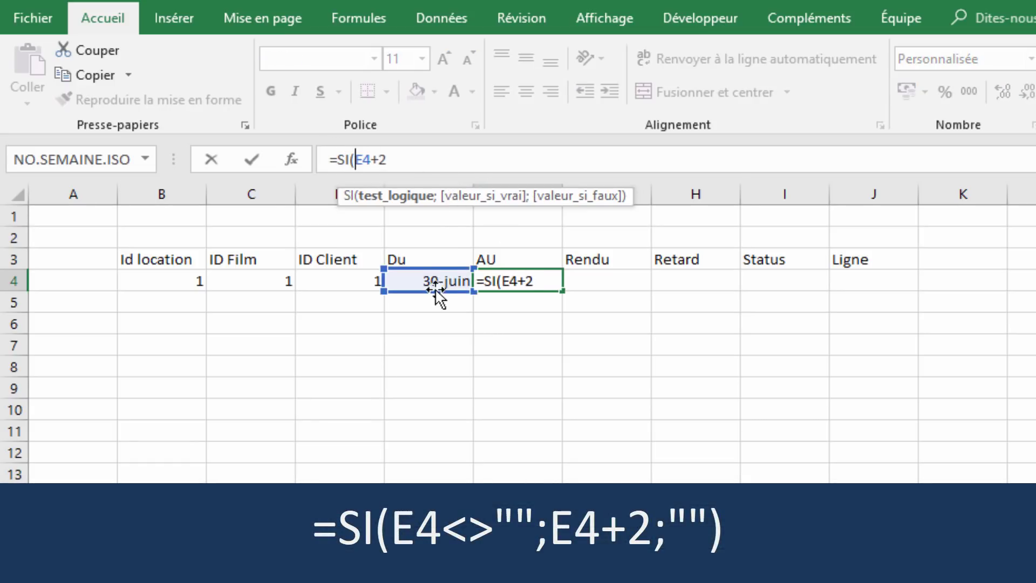
click(435, 282)
text(<>"")
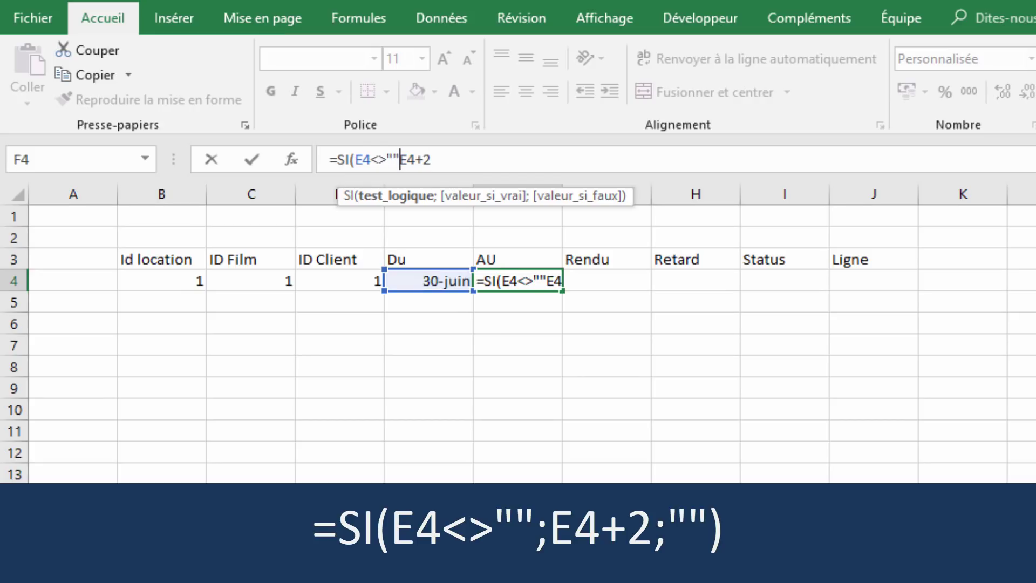
text(;)
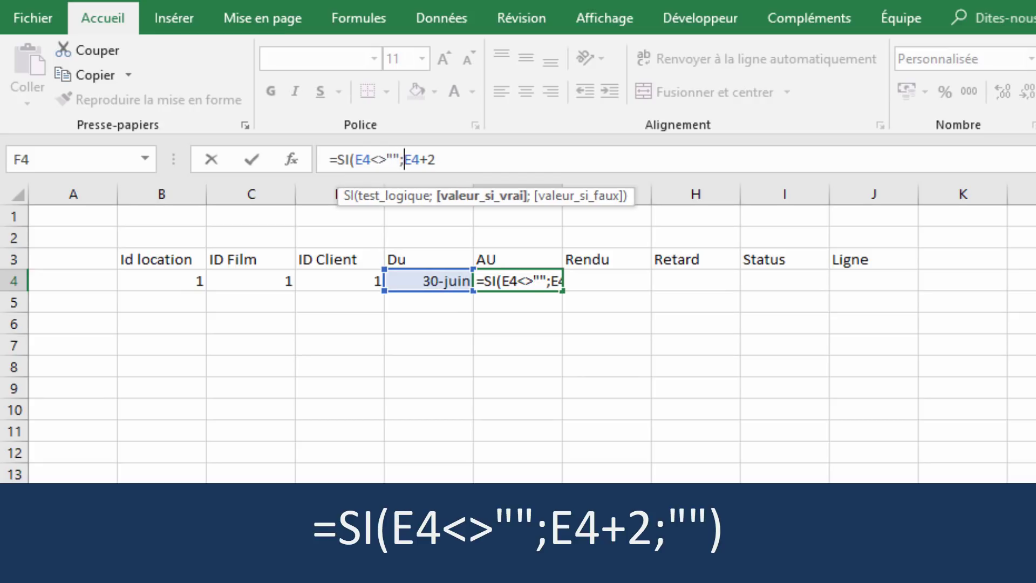
click(437, 162)
text(;"")
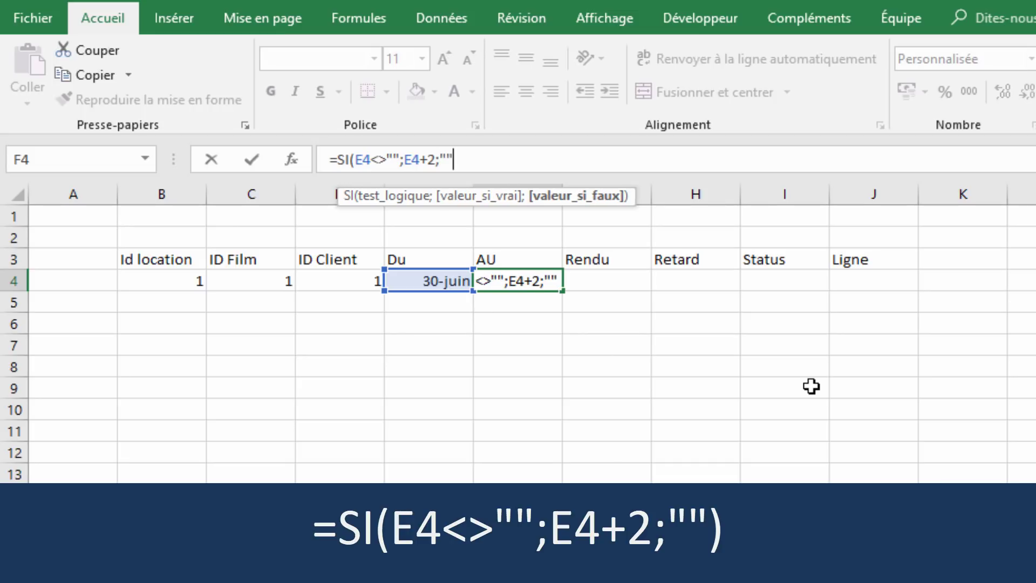
text())
key(Return)
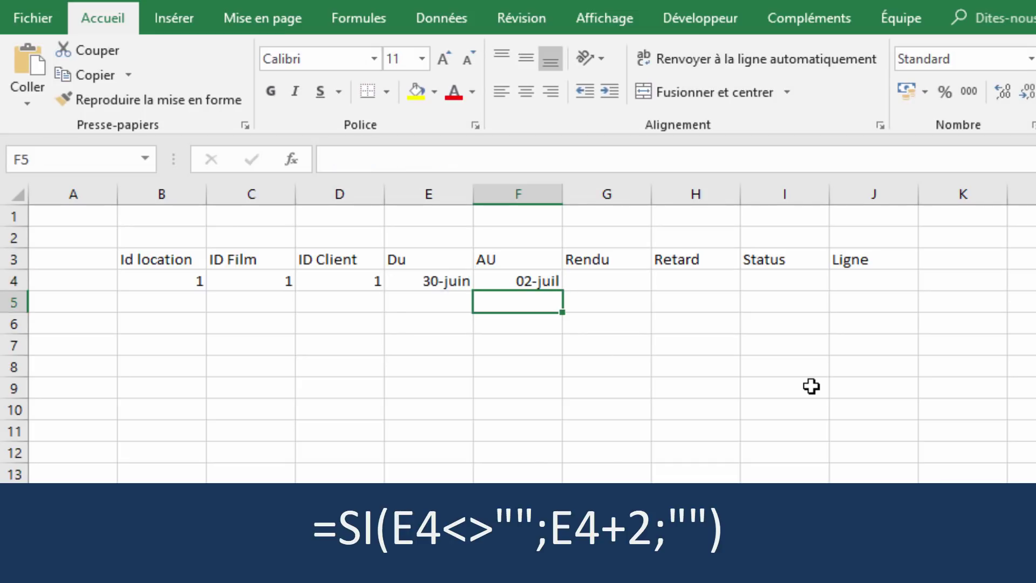
- Clear the Du date in E4 to test the AU formula, and undo the deletion
click(449, 269)
key(Delete)
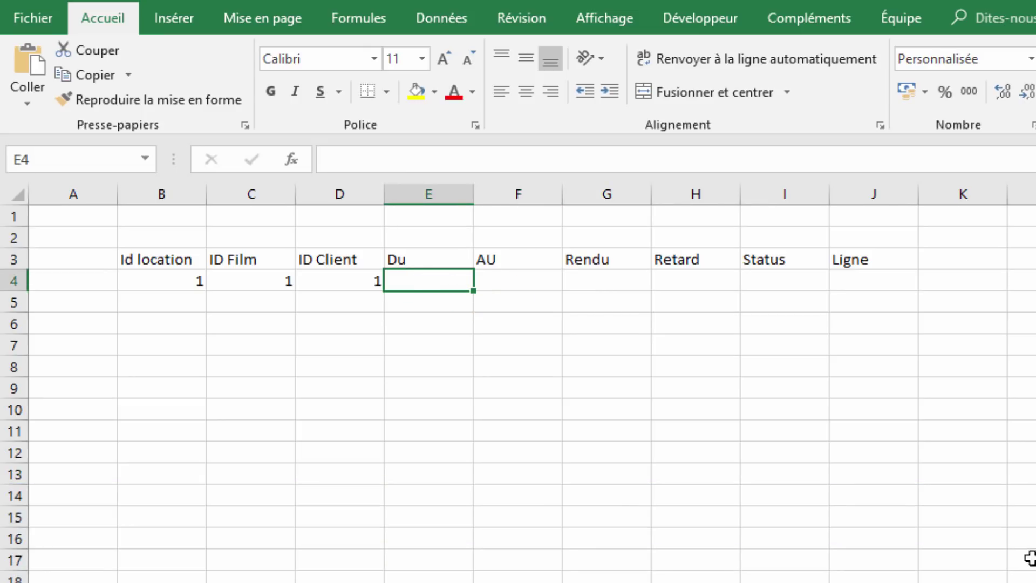
key(ctrl+z)
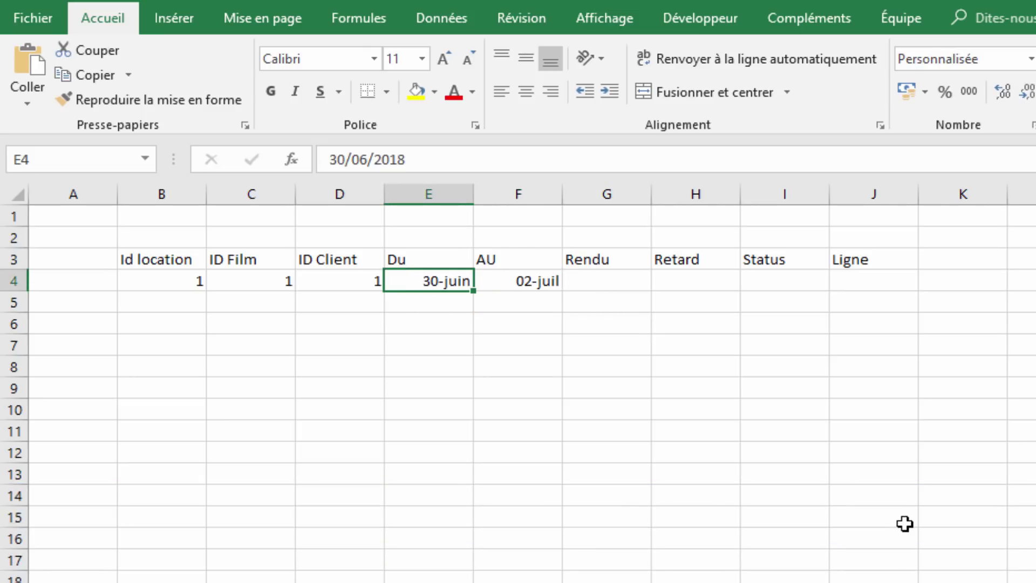
- Start the Retard formula in H4 with =SI(ET(E4<>""; to test that the Du date is filled in
click(607, 284)
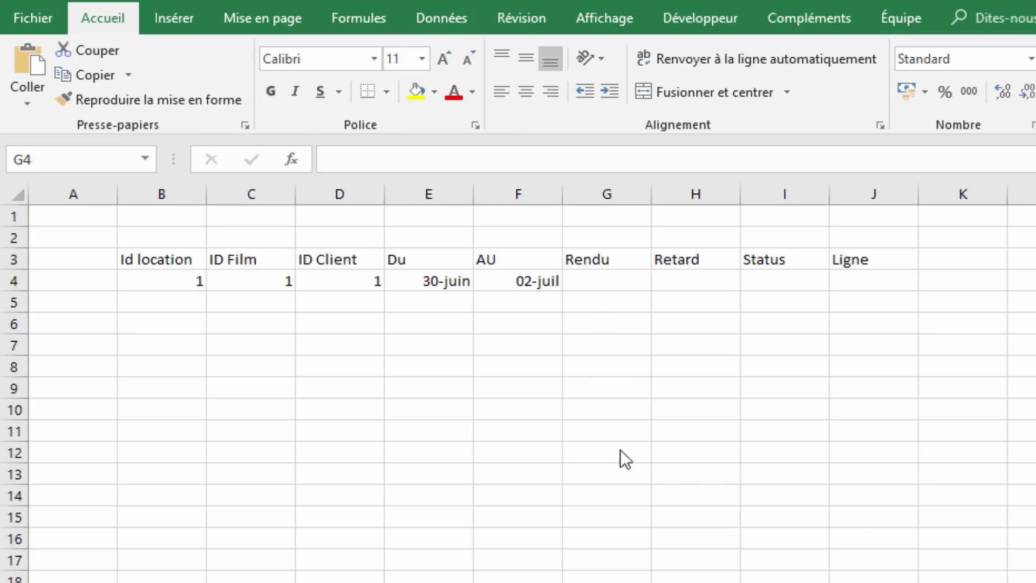
click(680, 293)
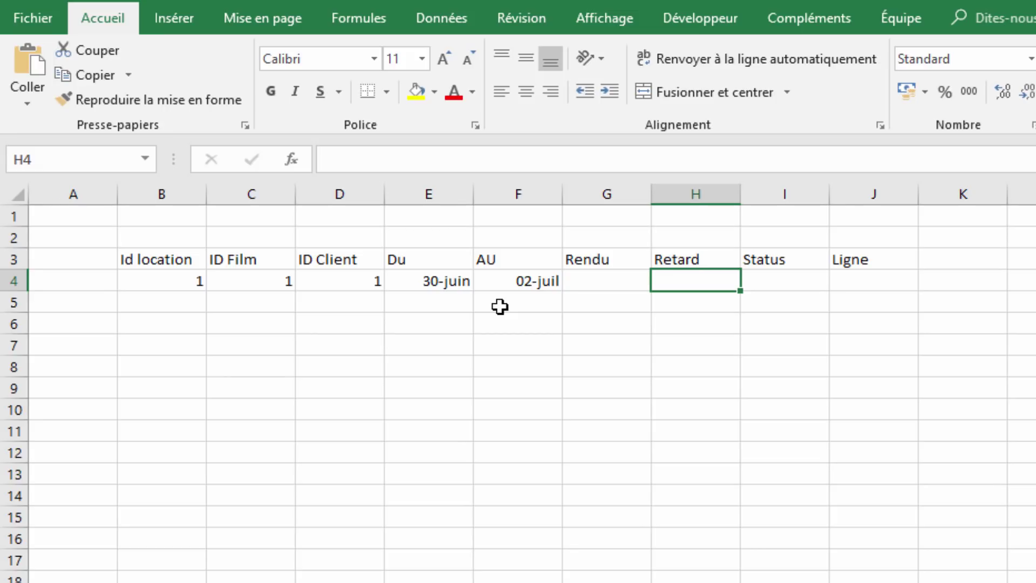
text(=)
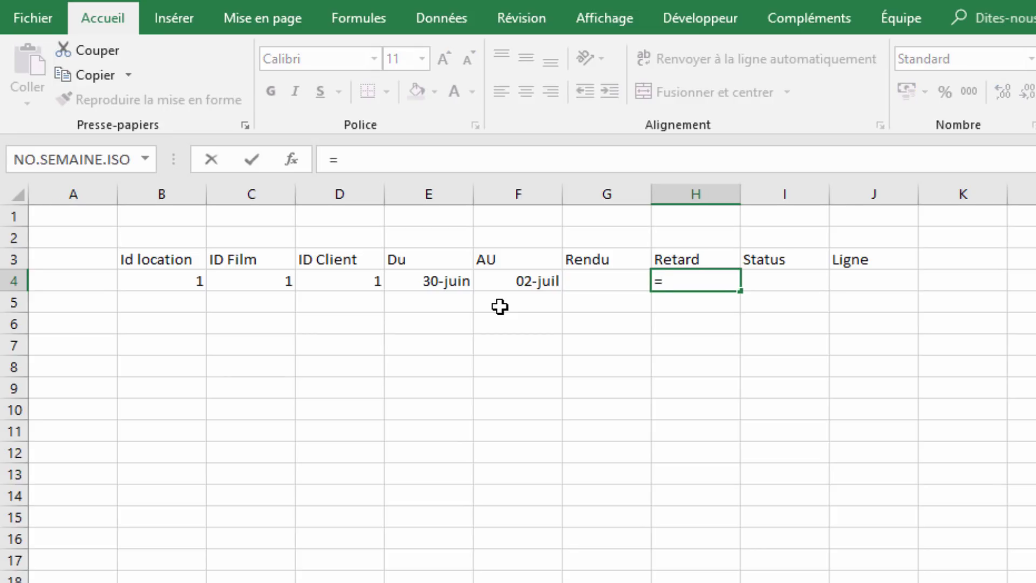
text(si)
key(Tab)
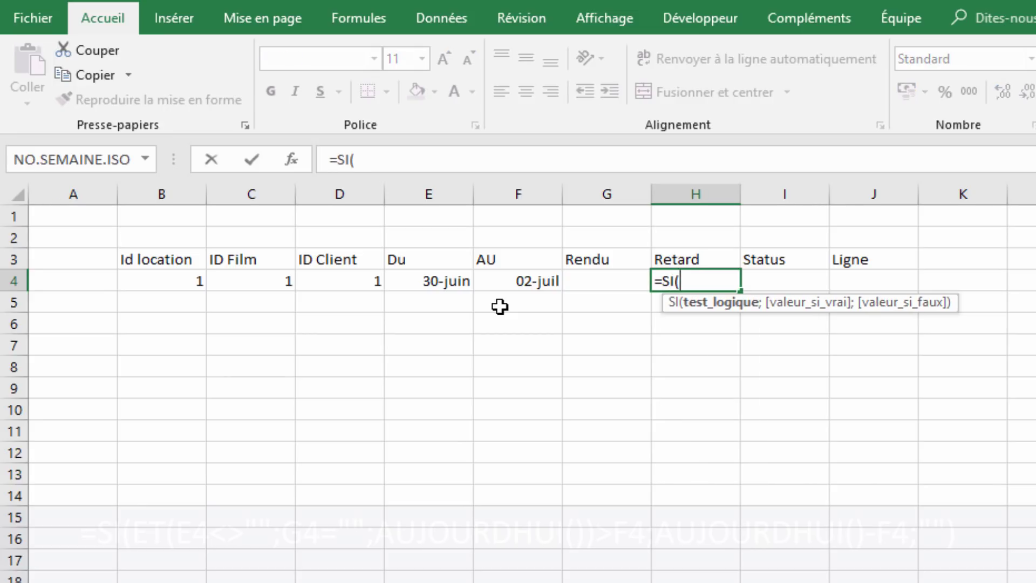
text(et)
key(Tab)
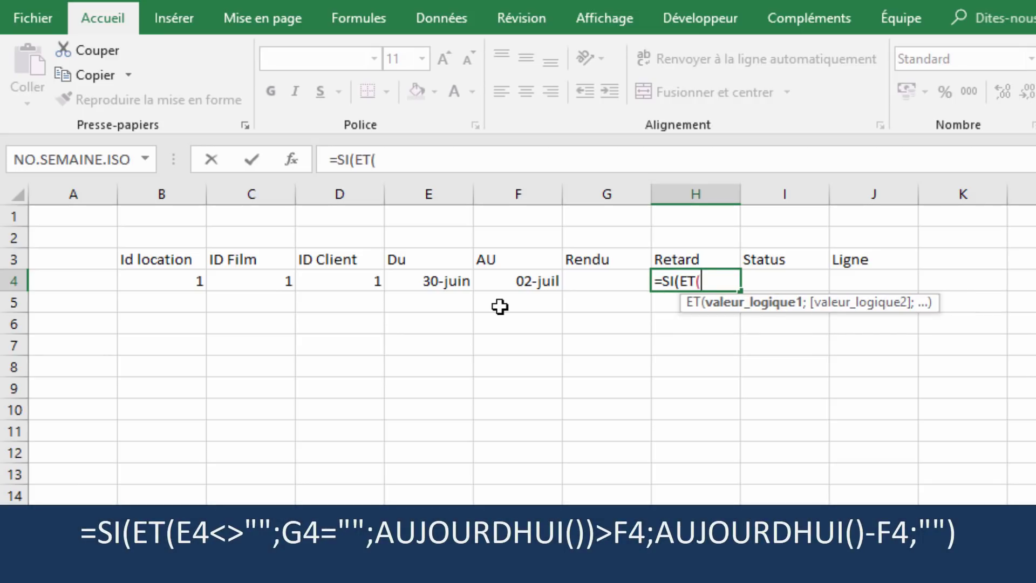
click(468, 280)
text(<>"")
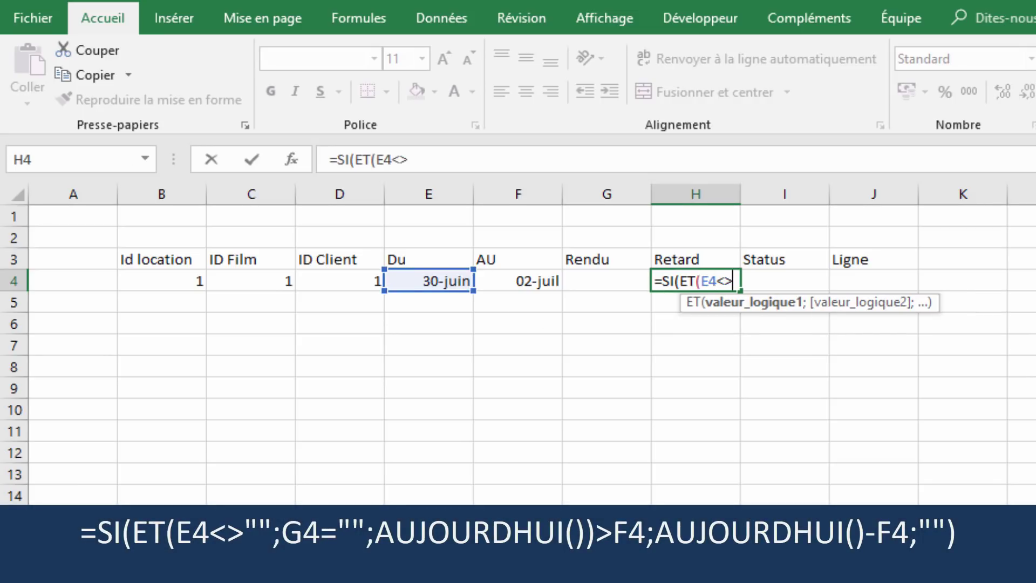
text(;)
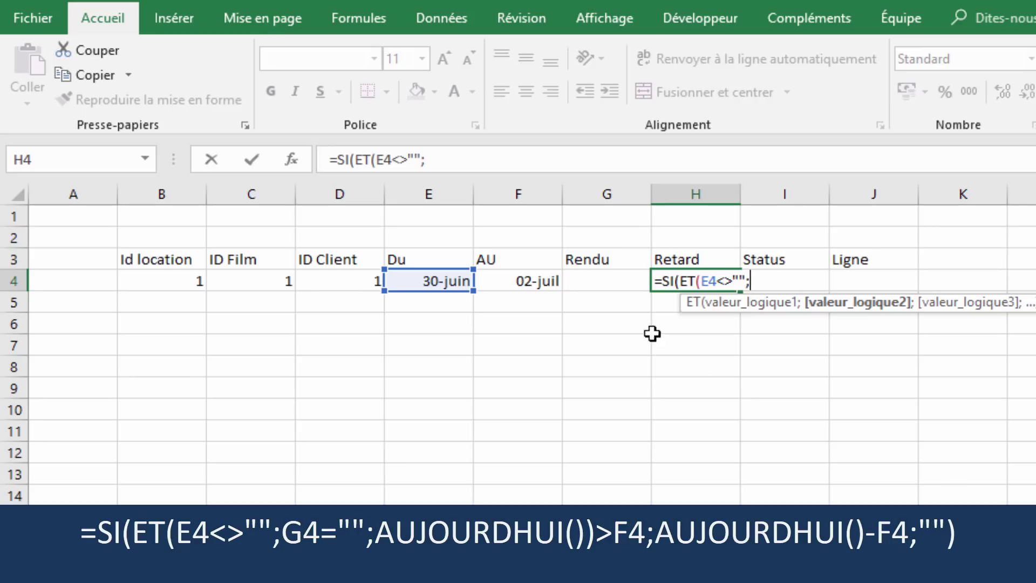
- Add the conditions G4="" and AUJOURDHUI()>F4 to the ET test in the H4 formula and close its parenthesis
click(597, 280)
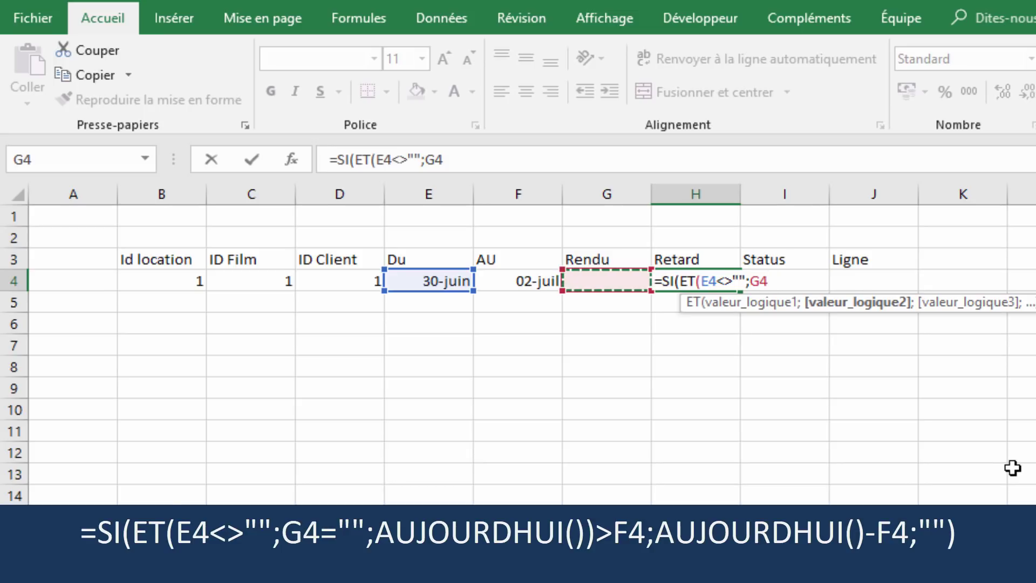
text(="")
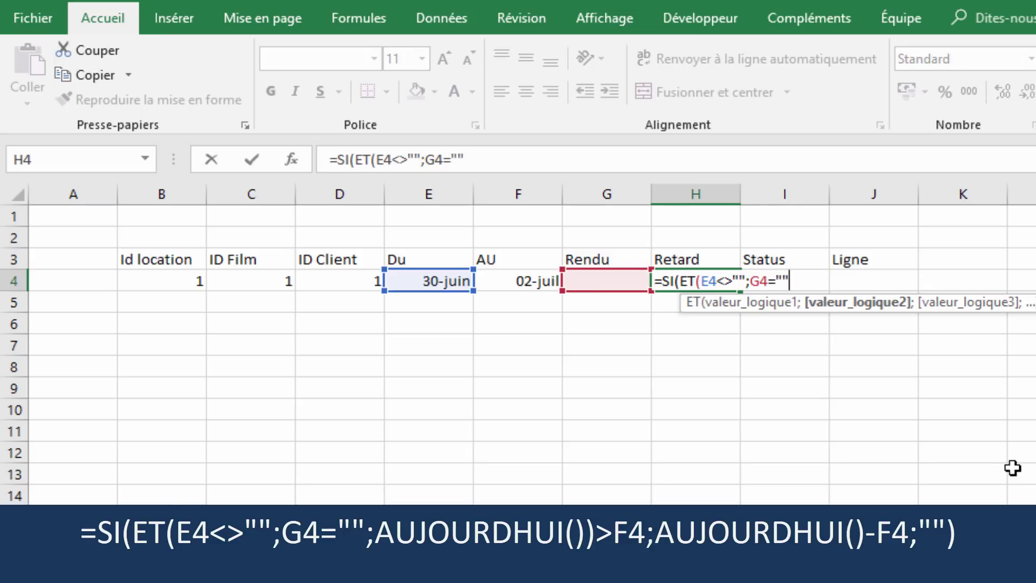
text(;)
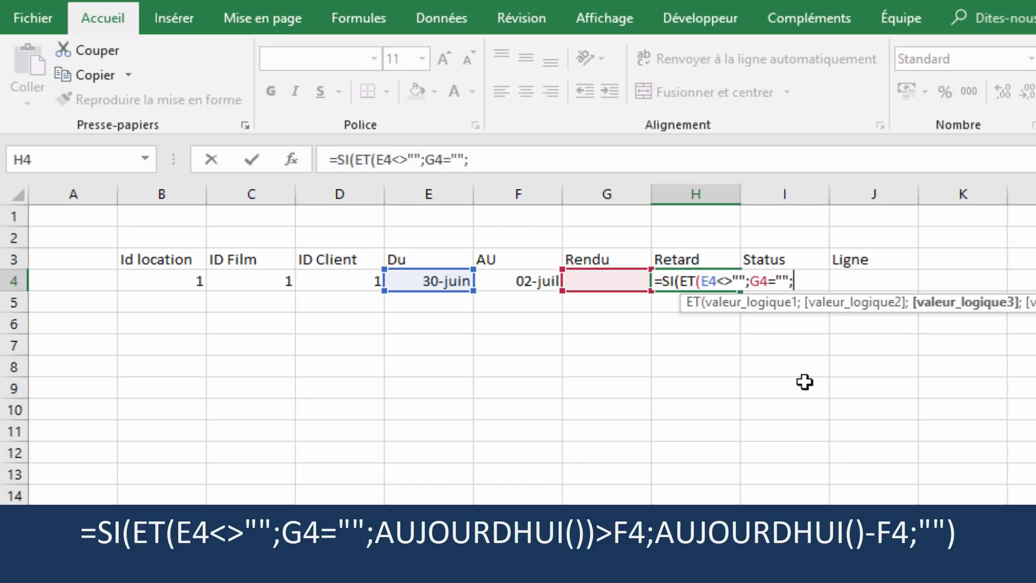
text(auj)
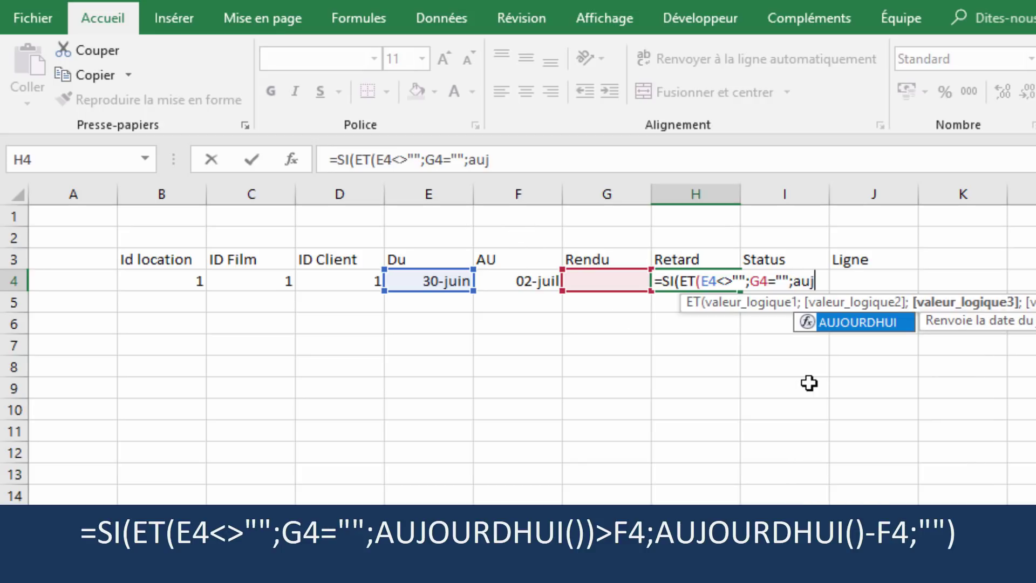
key(Tab)
text())
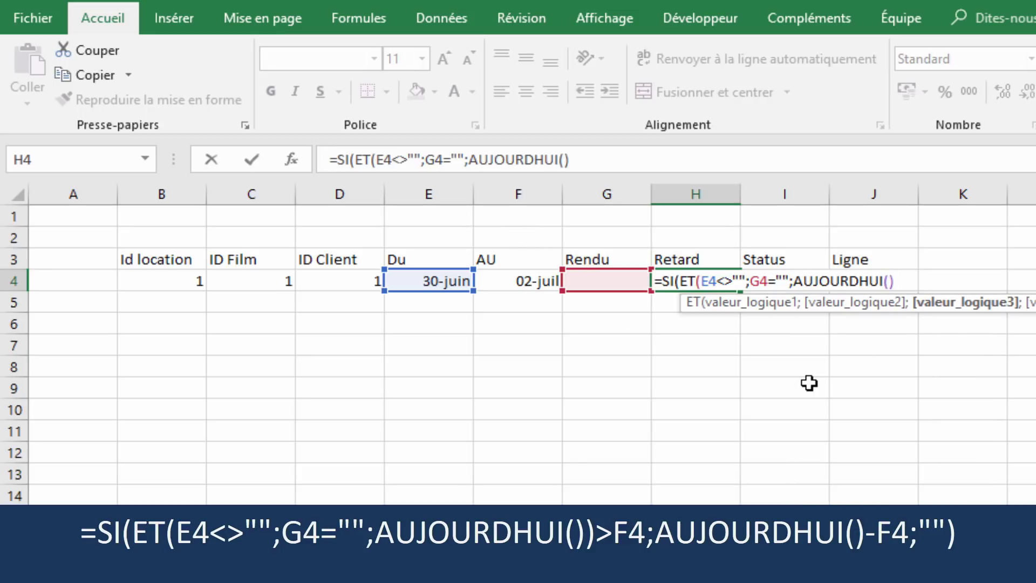
text(>)
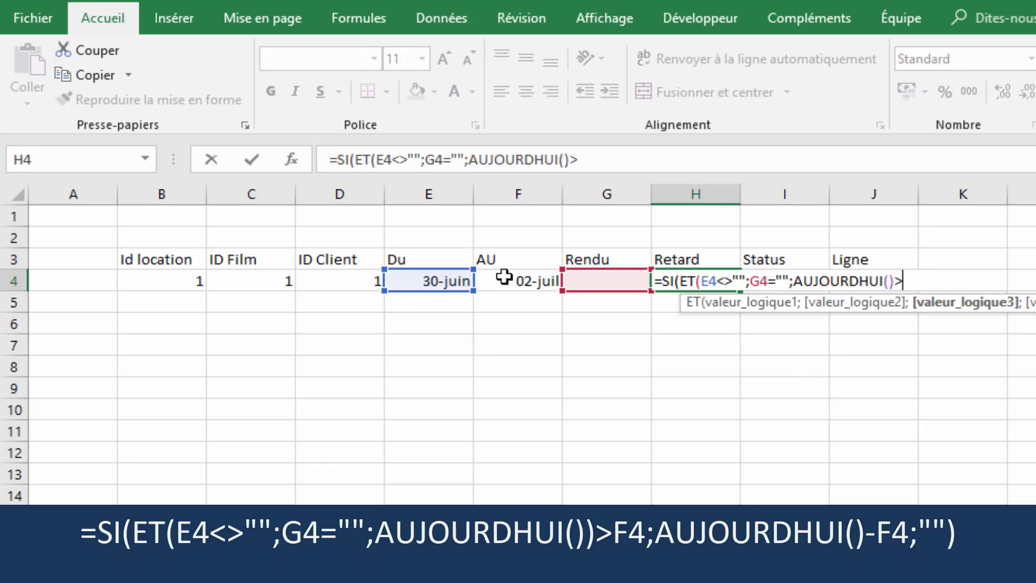
click(505, 278)
text())
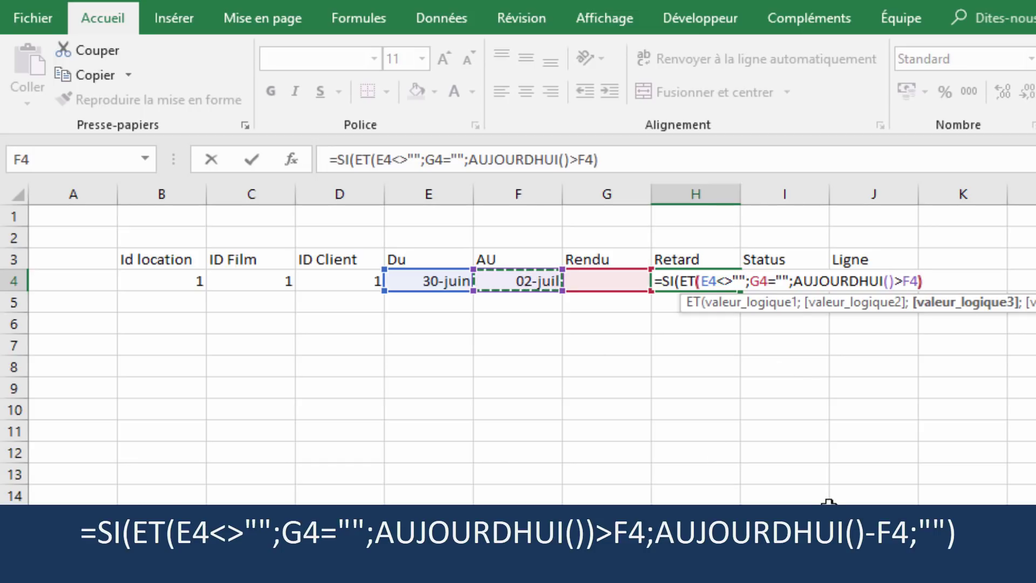
- Add AUJOURDHUI()-F4 as the value if true in the H4 Retard formula and enter the formula
text(;)
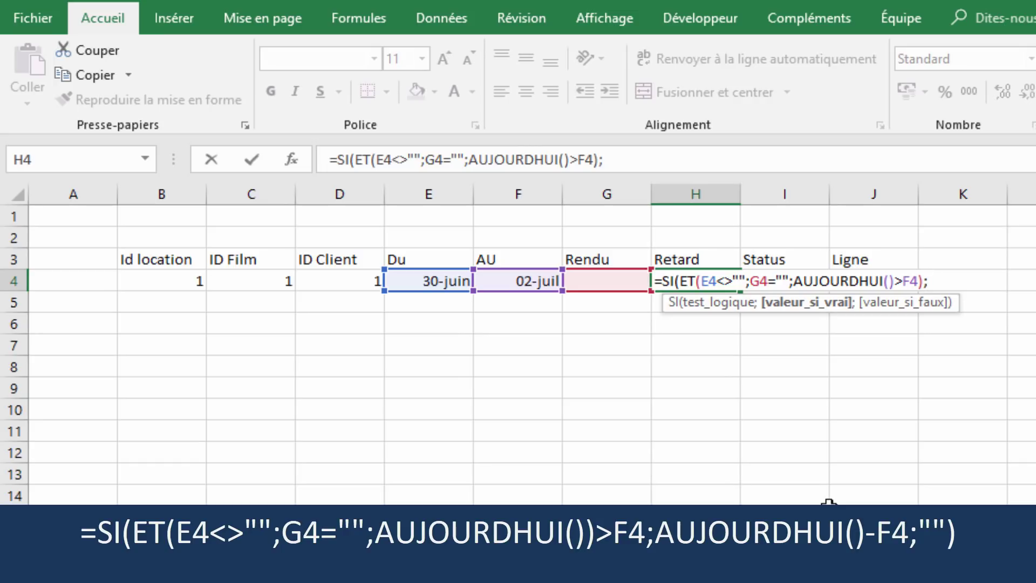
text(au)
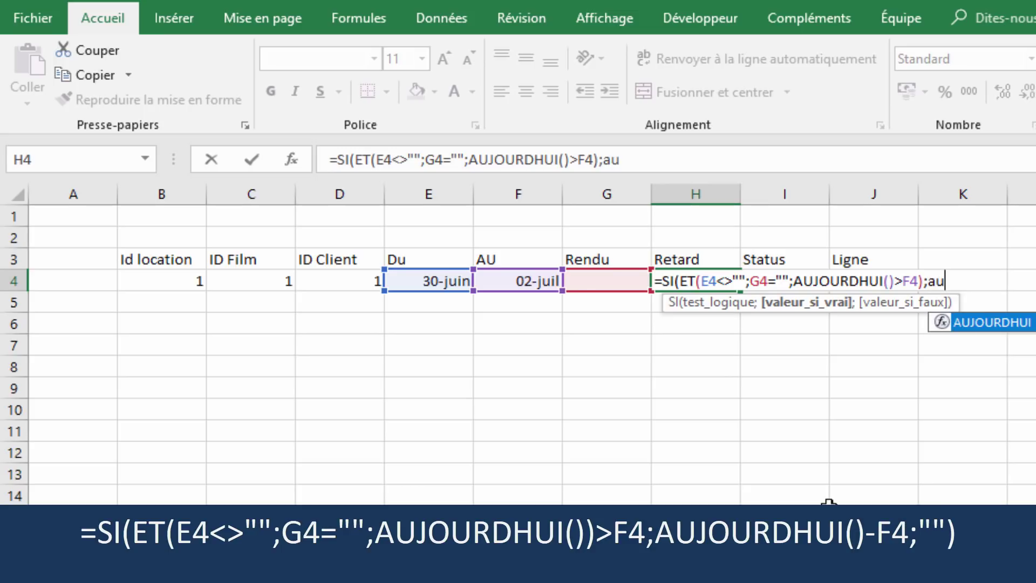
key(Tab)
text())
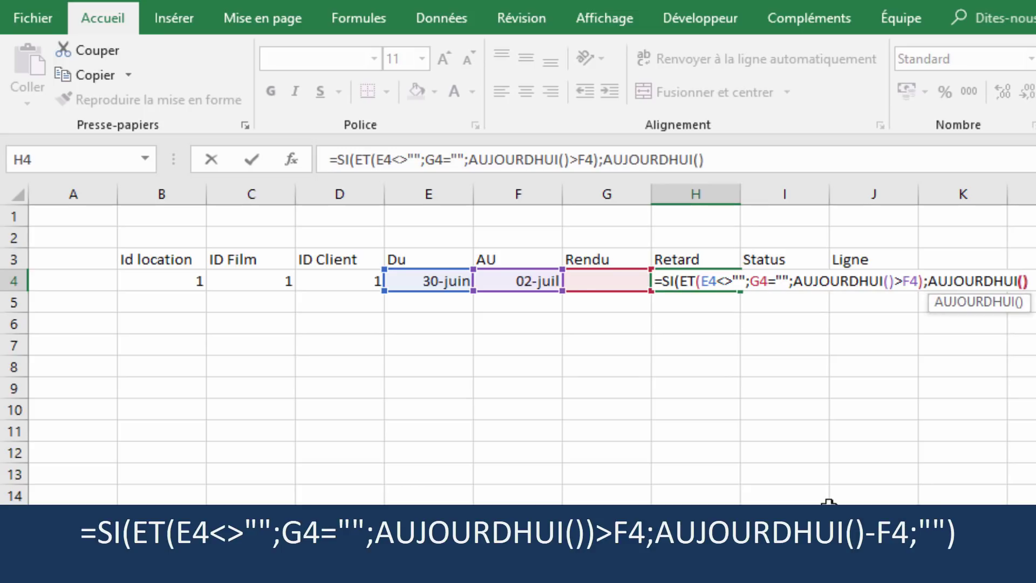
text(-)
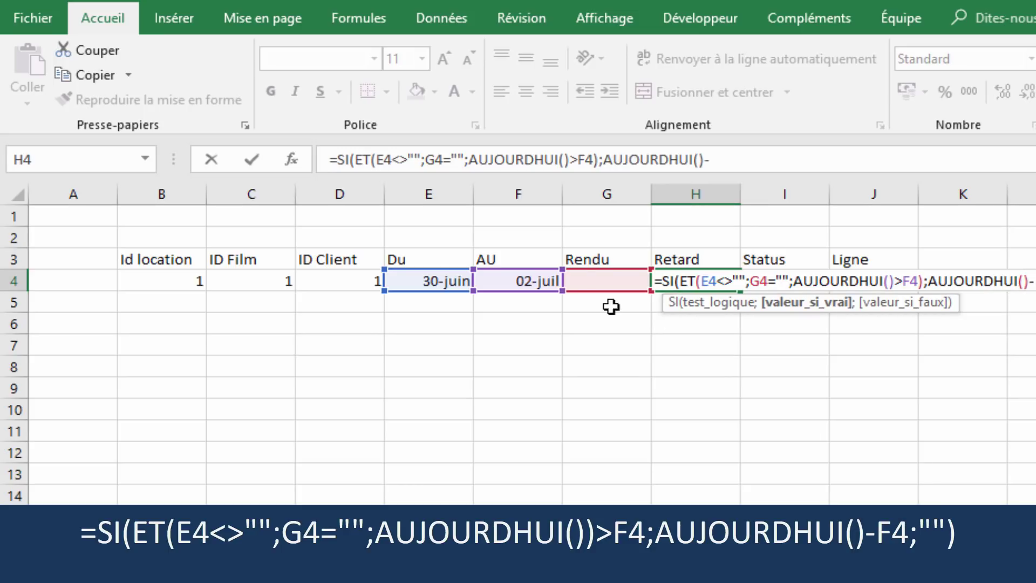
click(516, 283)
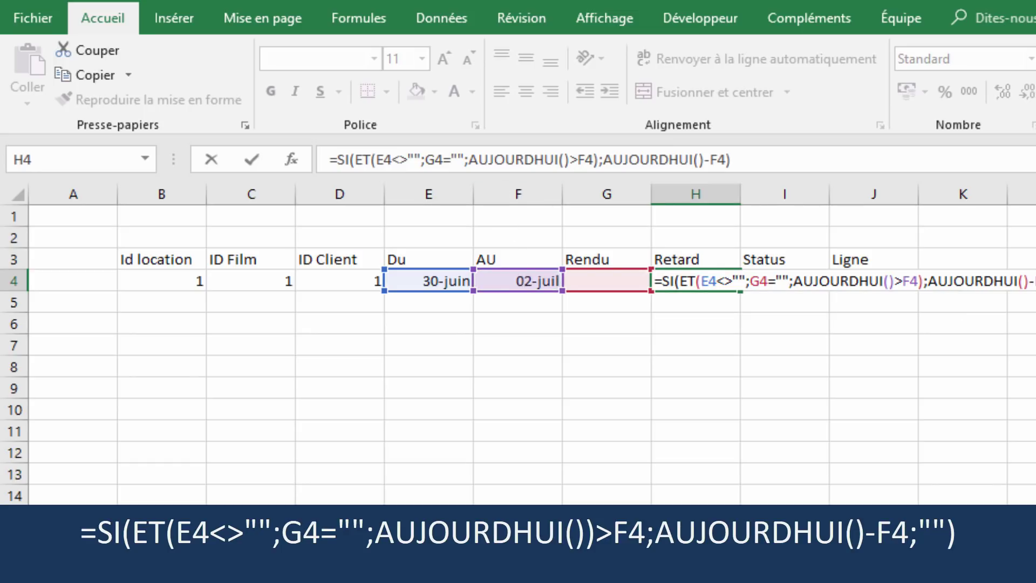
key(Return)
- Add an empty text "" as the value if false at the end of the H4 Retard formula
click(693, 281)
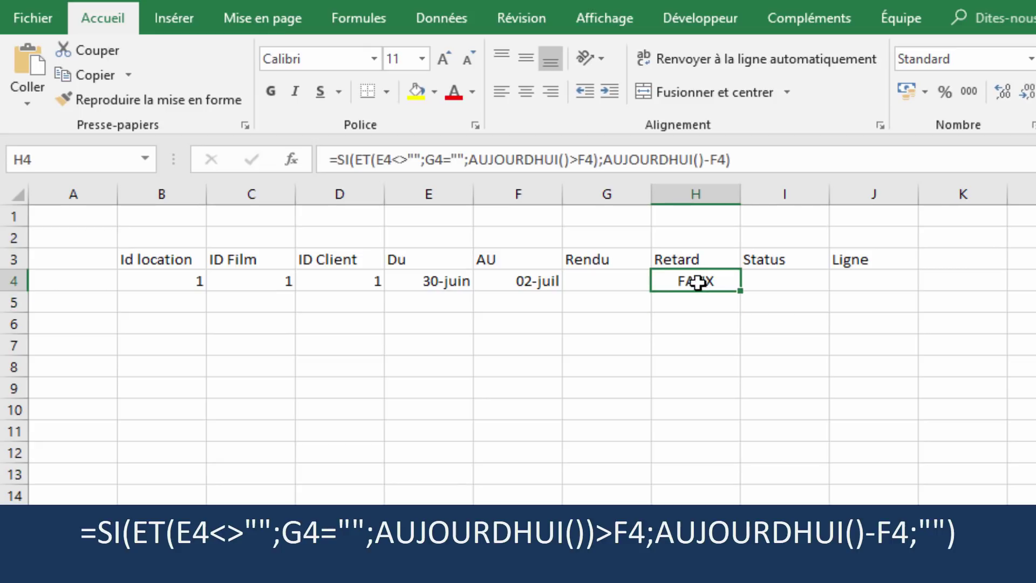
click(752, 160)
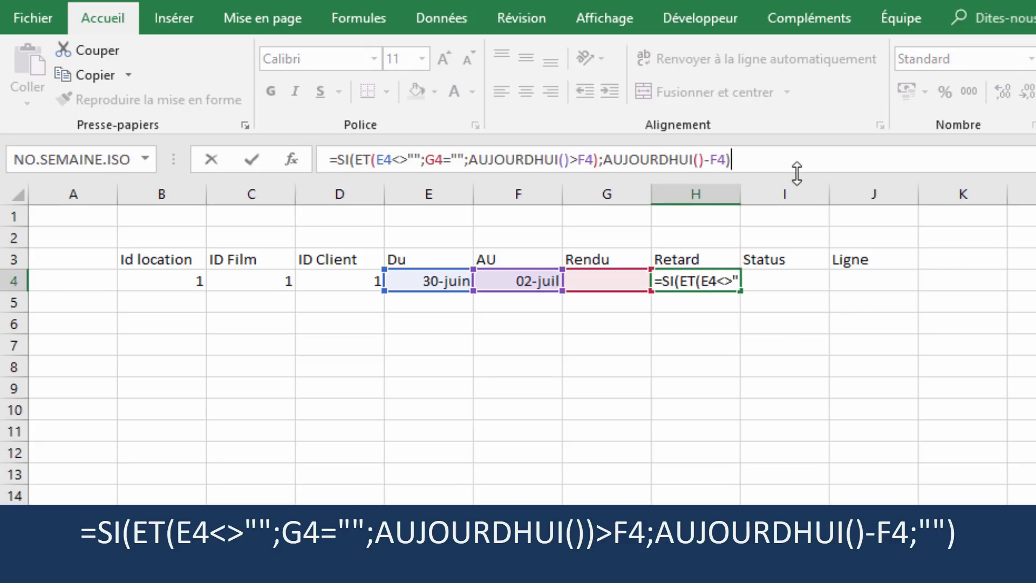
key(BackSpace)
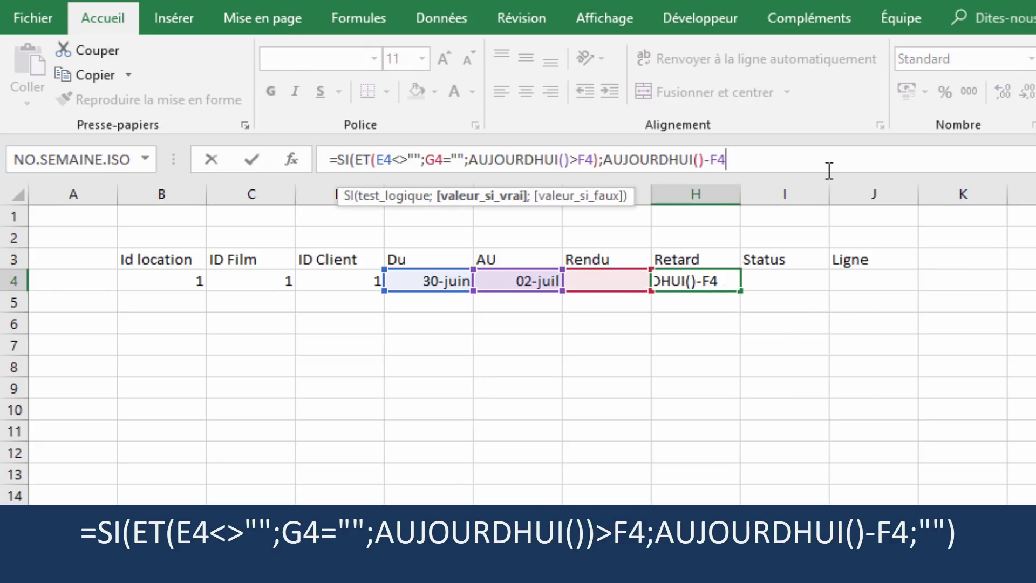
text(;""))
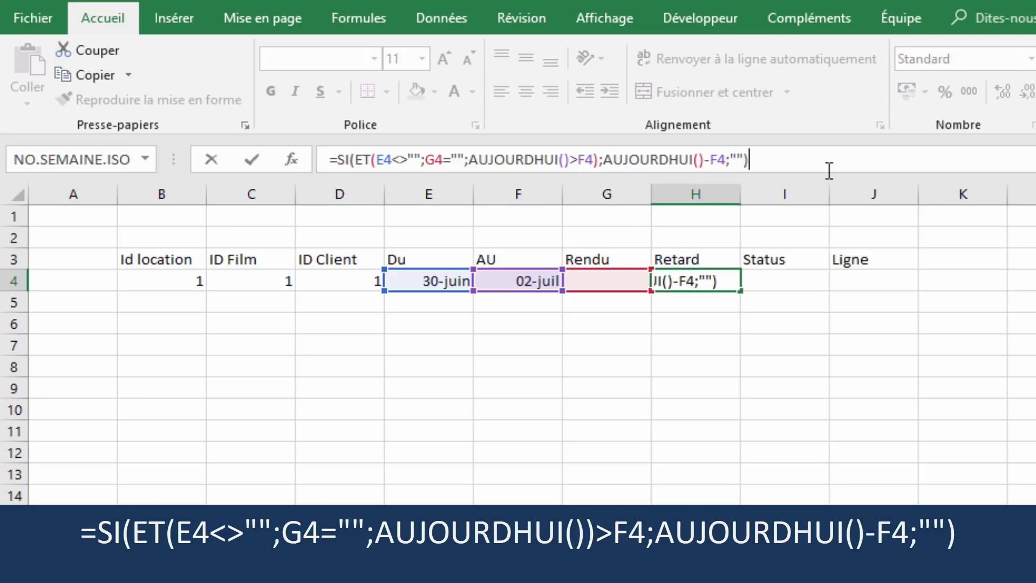
key(Return)
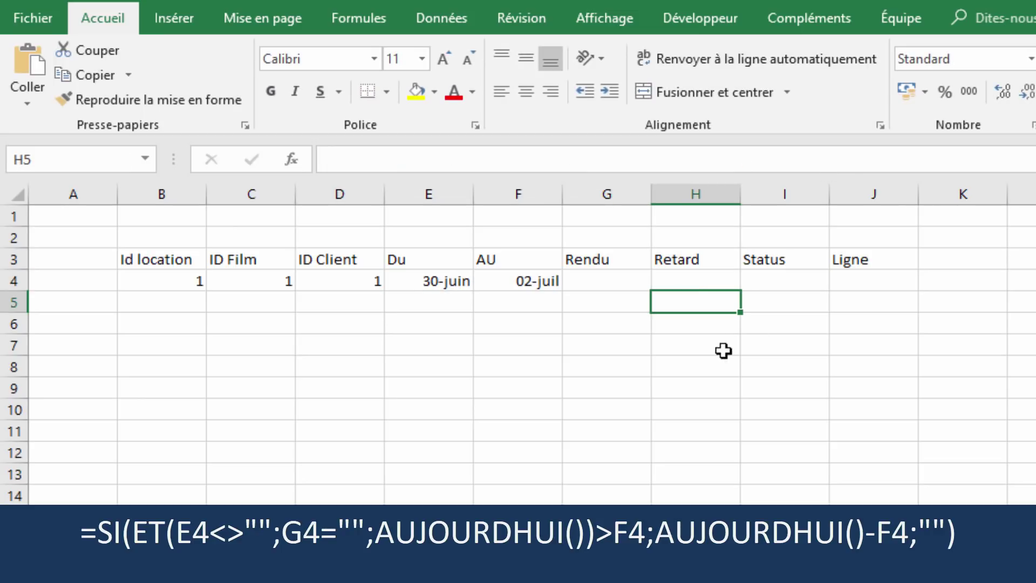
- Set the Du date in E4 to 25/6 to test the Retard formula with an overdue rental
click(457, 279)
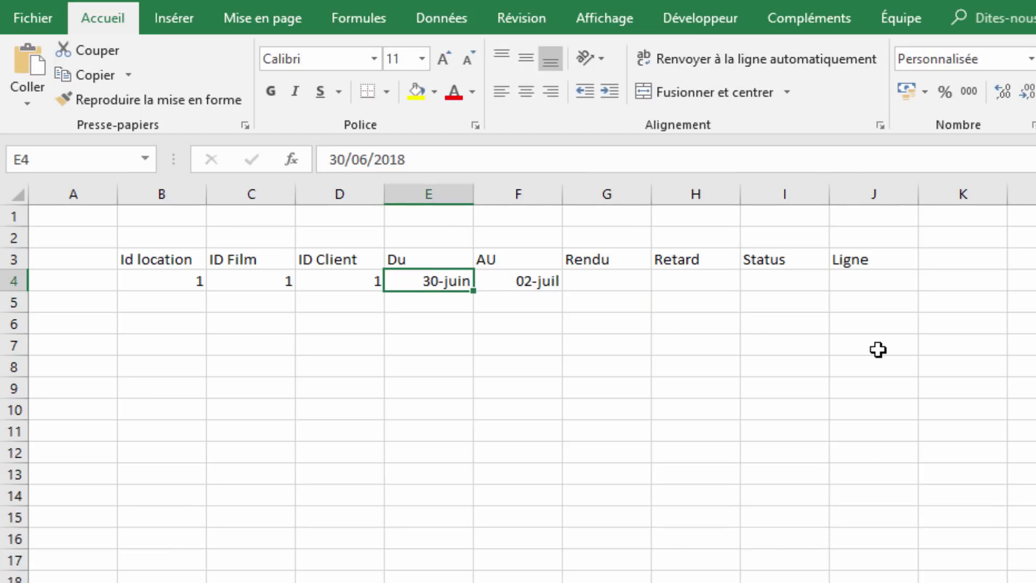
key(F2)
key(BackSpace)
key(BackSpace)
key(BackSpace)
key(BackSpace)
key(BackSpace)
key(BackSpace)
key(BackSpace)
key(BackSpace)
key(BackSpace)
key(BackSpace)
text(25/6)
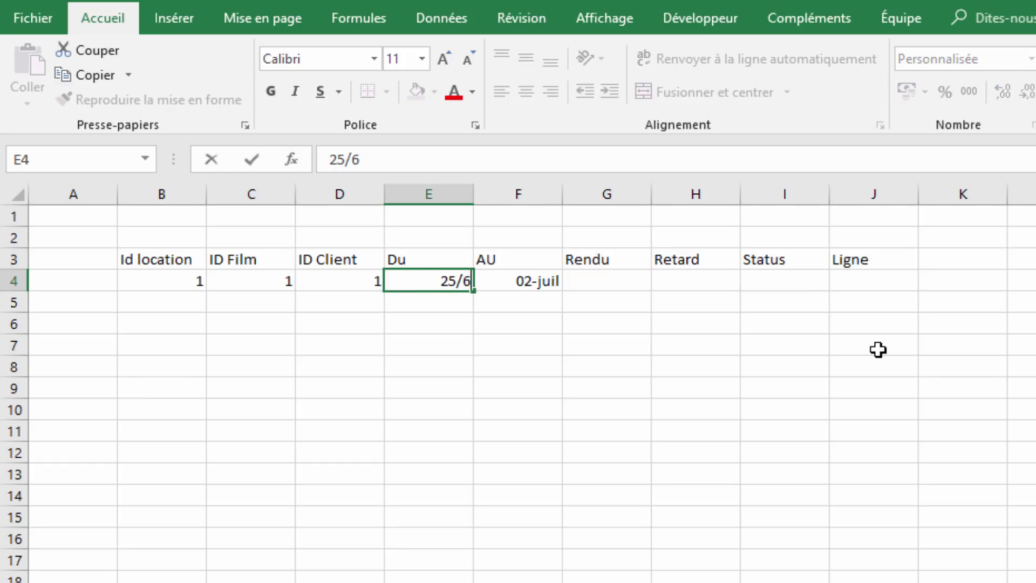
key(Return)
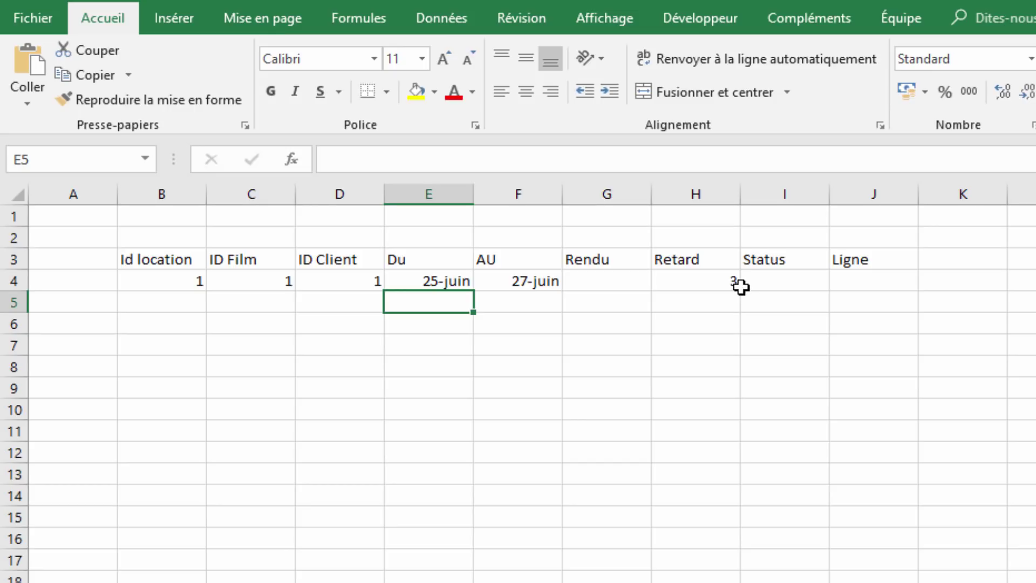
- Set the Du date in E4 back to 30/6
click(469, 278)
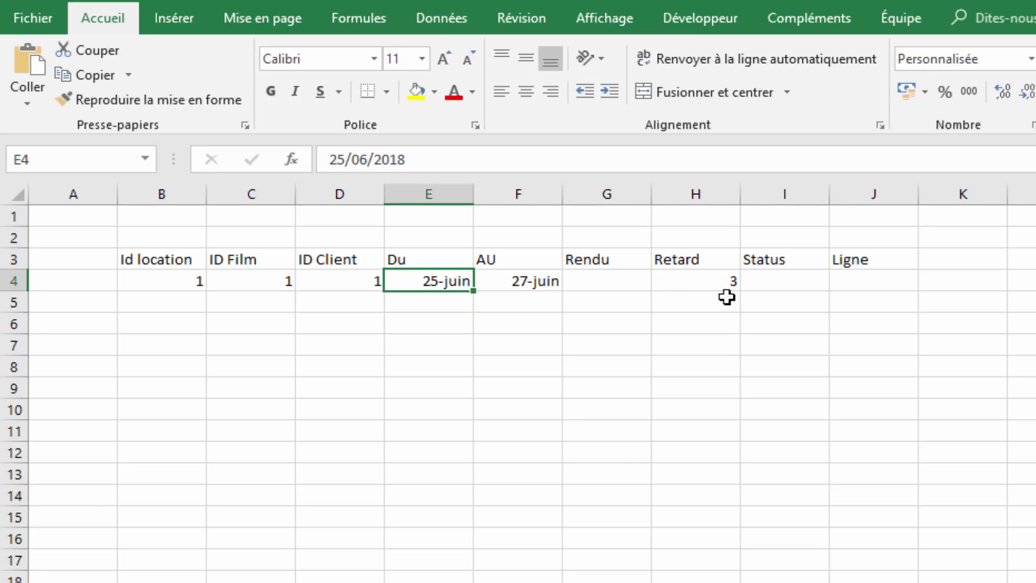
text(30/6)
key(Return)
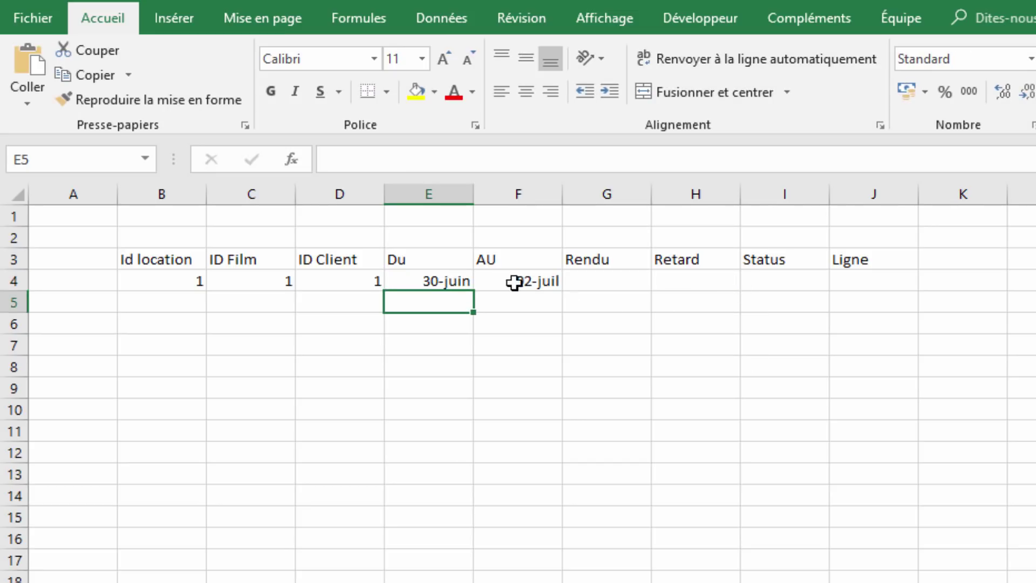
- Start the Status formula in I4 with =SI(ET(E4<>"";G4=""; to test for a filled Du date and an empty Rendu date
click(647, 282)
click(800, 287)
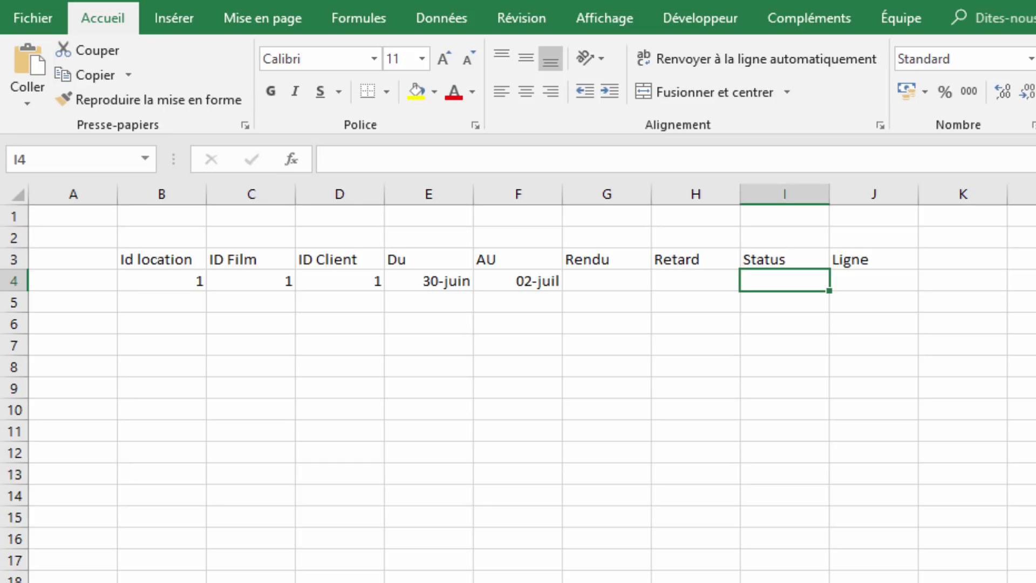
text(=si)
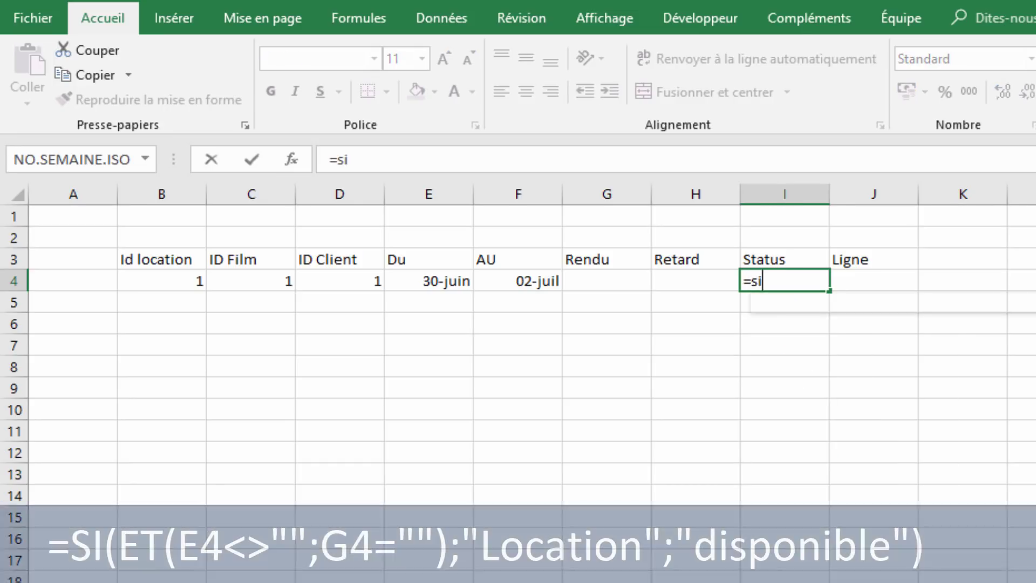
key(Tab)
text(et()
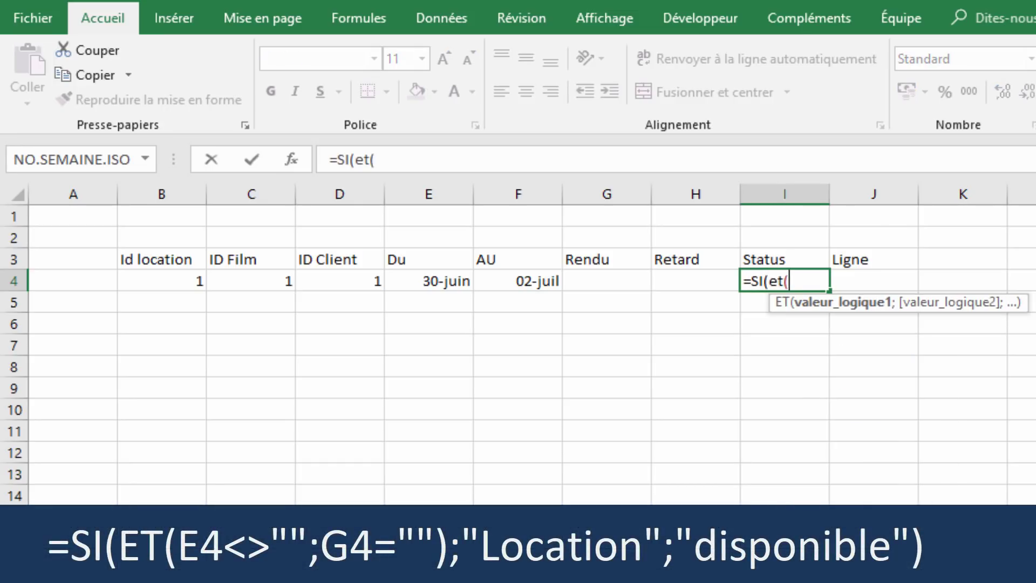
click(432, 280)
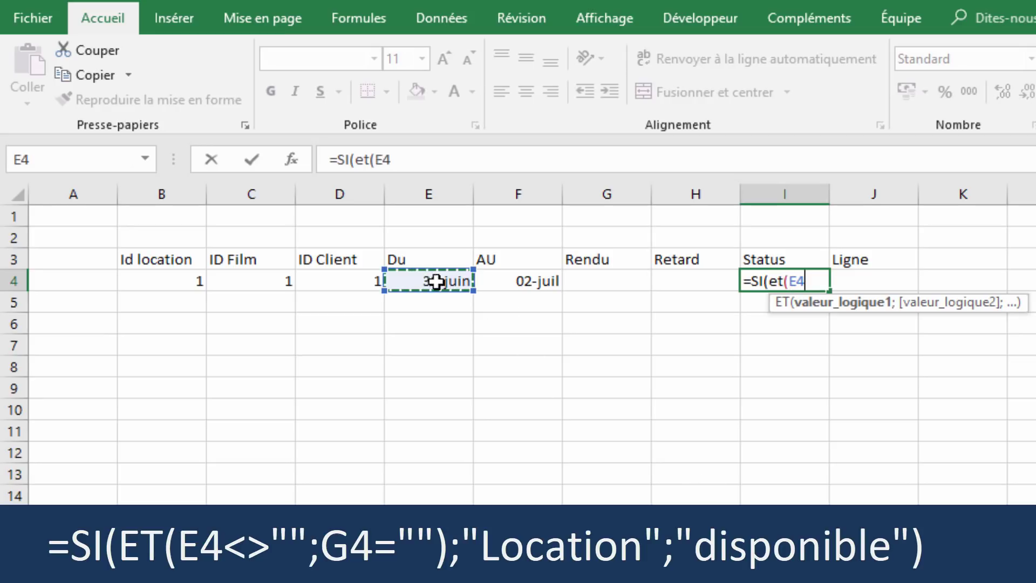
text(<>"";)
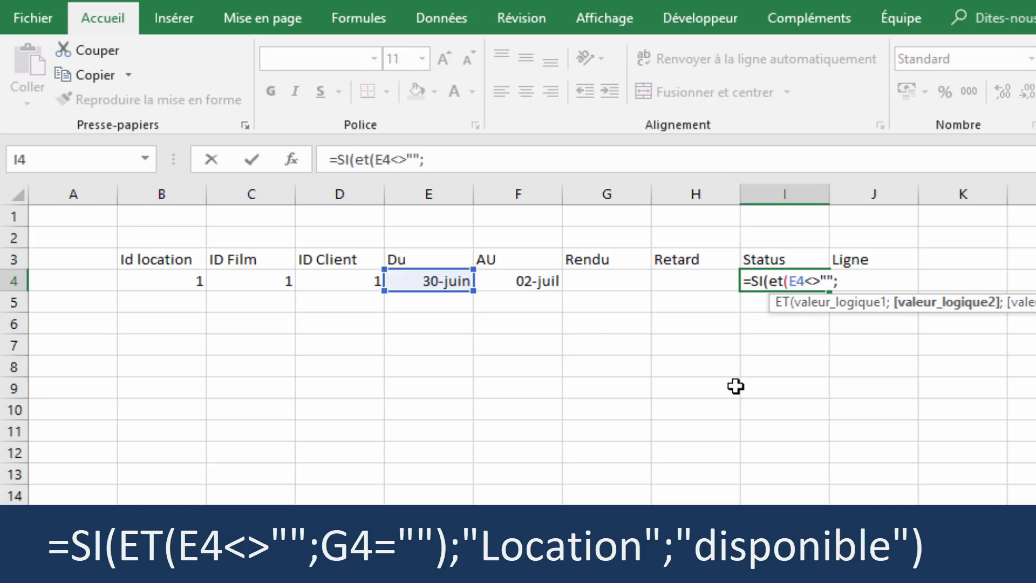
click(672, 281)
click(604, 281)
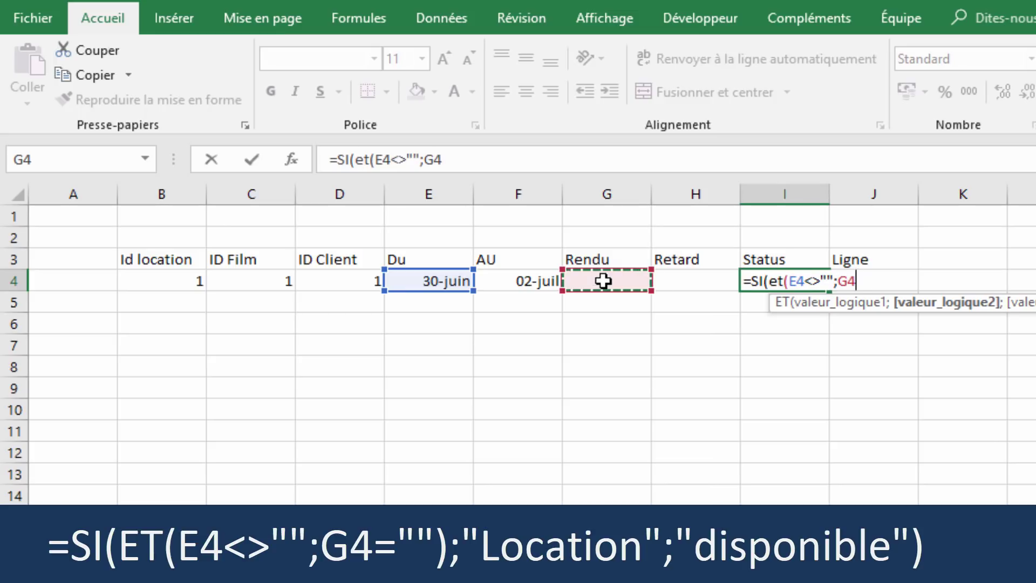
text(="";)
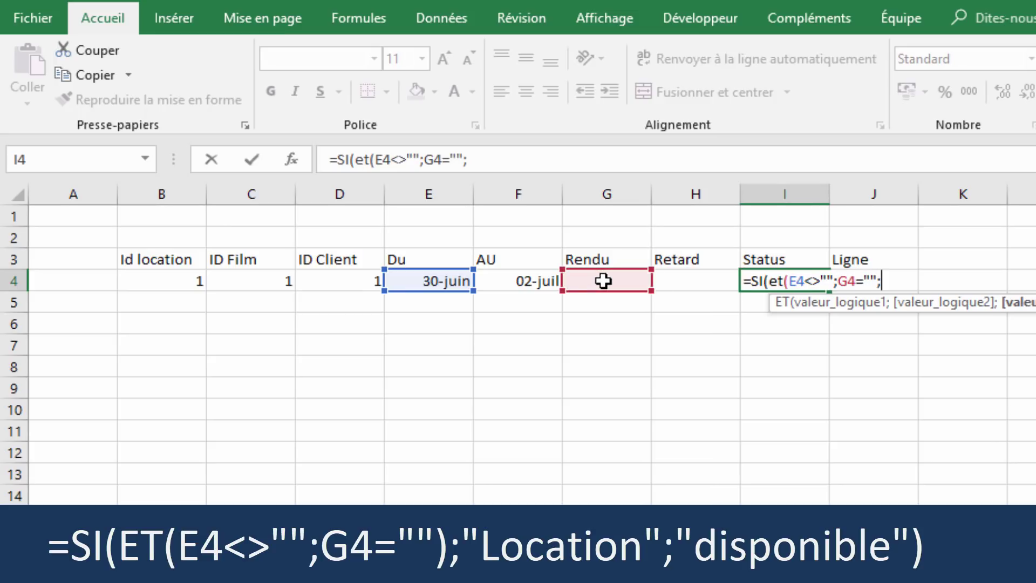
- Add the results "Location" and "Disponible" to the I4 Status formula, close the parenthesis and try to enter it
text("Location")
text(;)
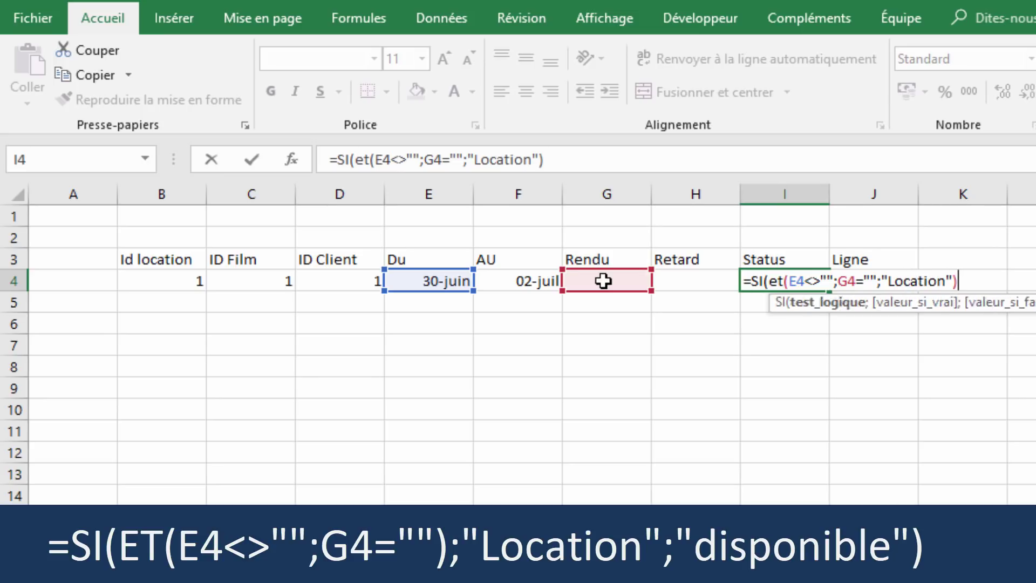
text(")
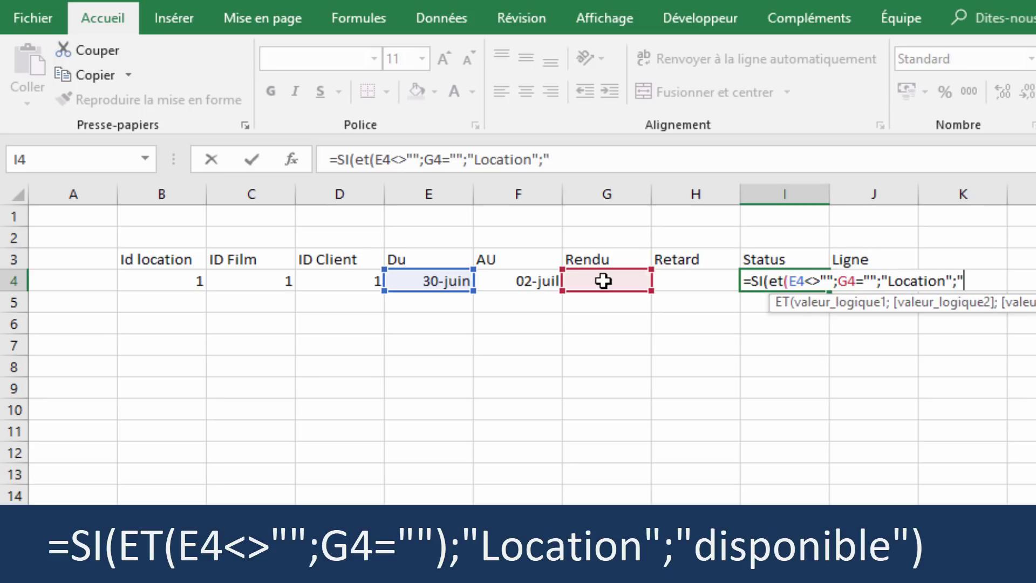
text(Dispo)
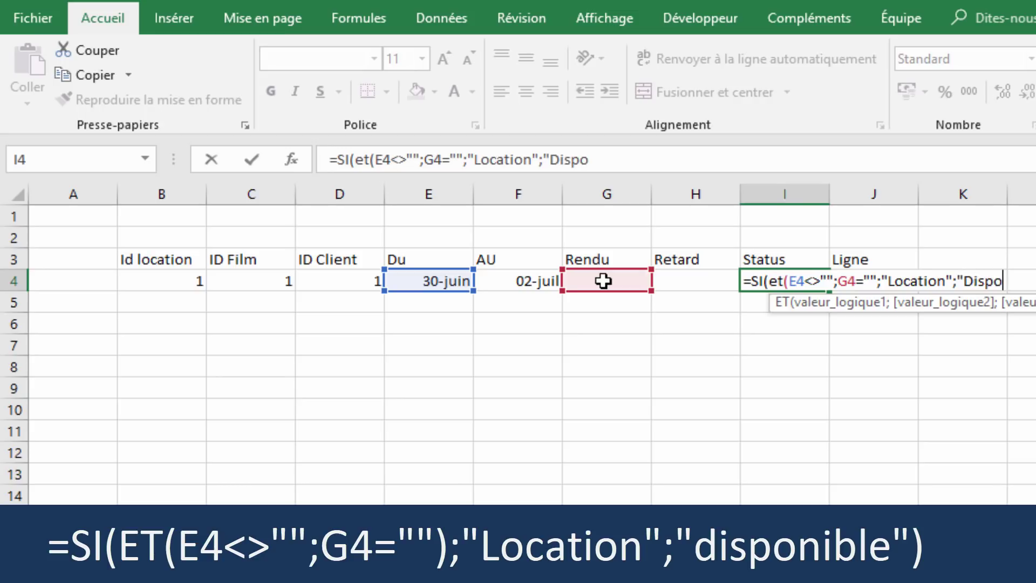
text(nible"))
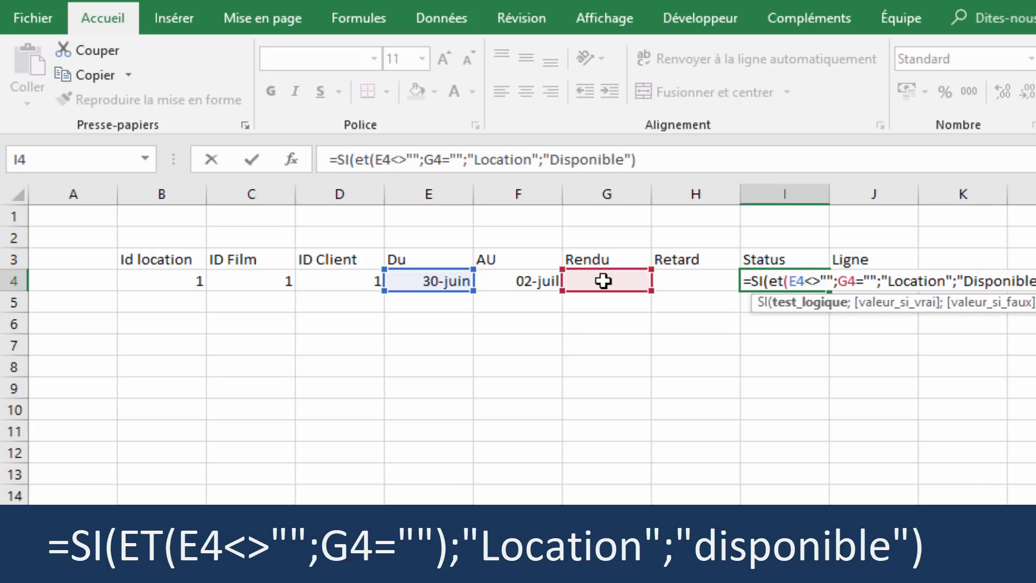
key(Return)
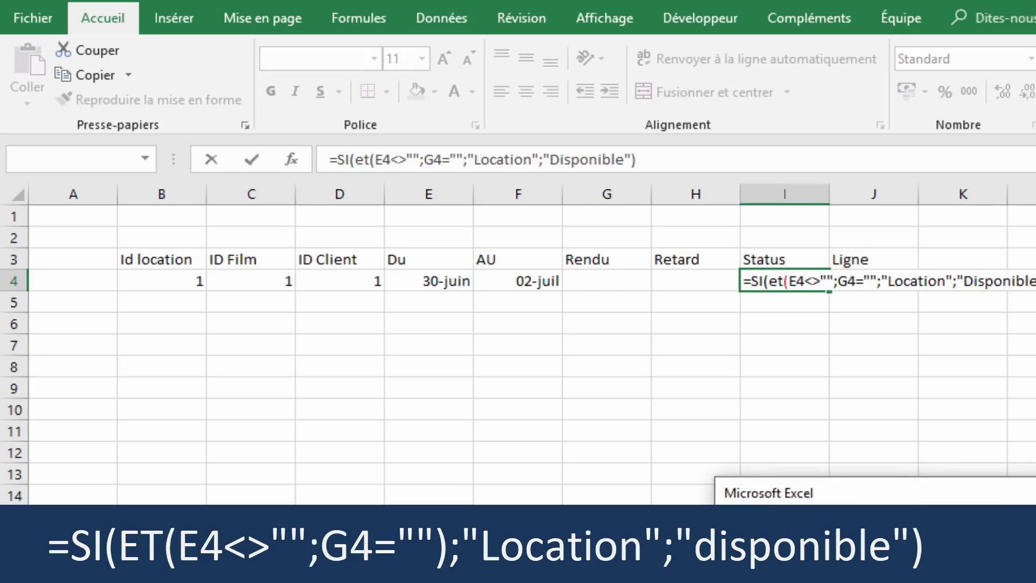
- Correct the I4 Status formula by closing the ET parenthesis right after G4="", and enter it
key(Return)
click(858, 281)
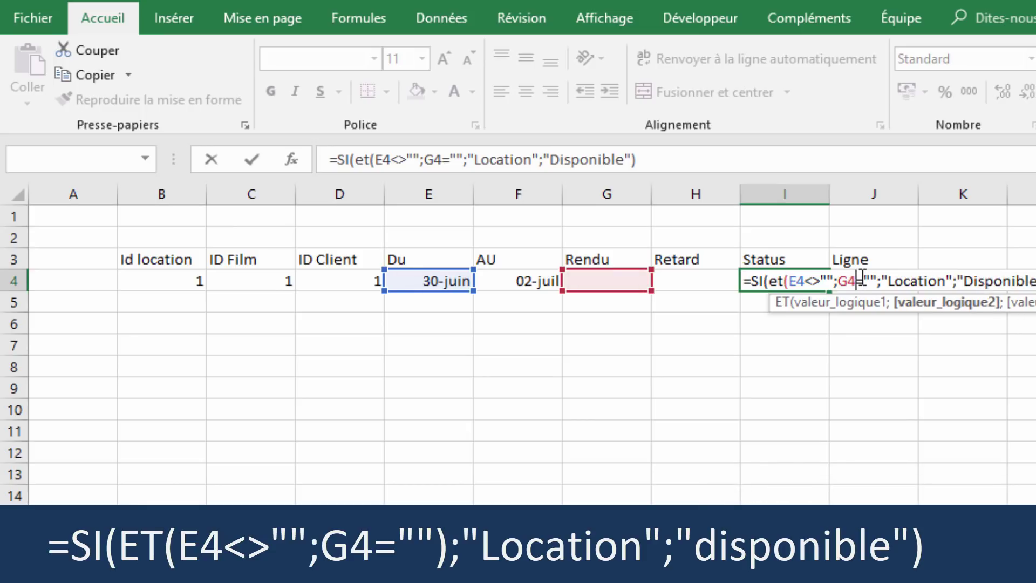
click(877, 280)
text())
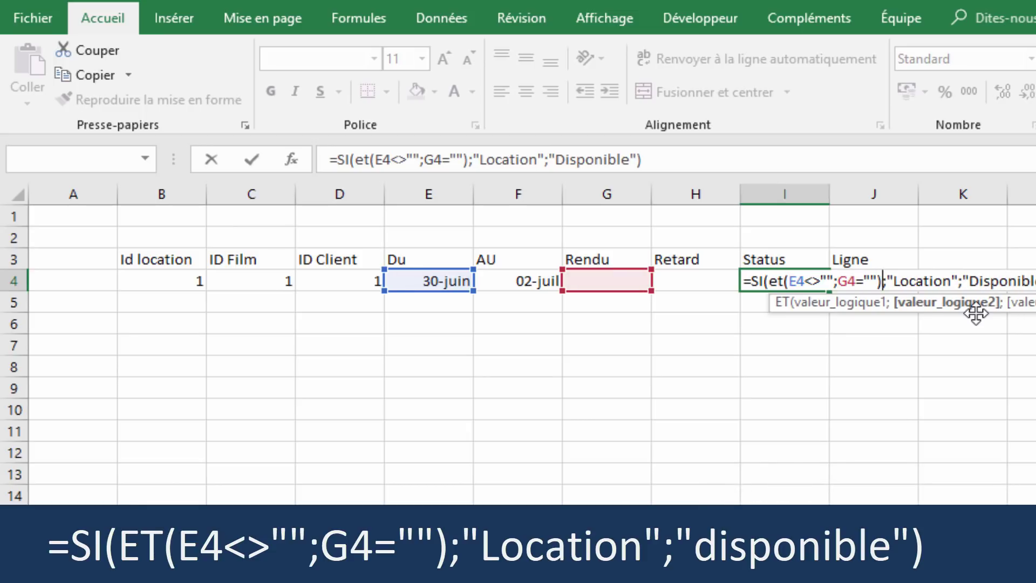
key(Return)
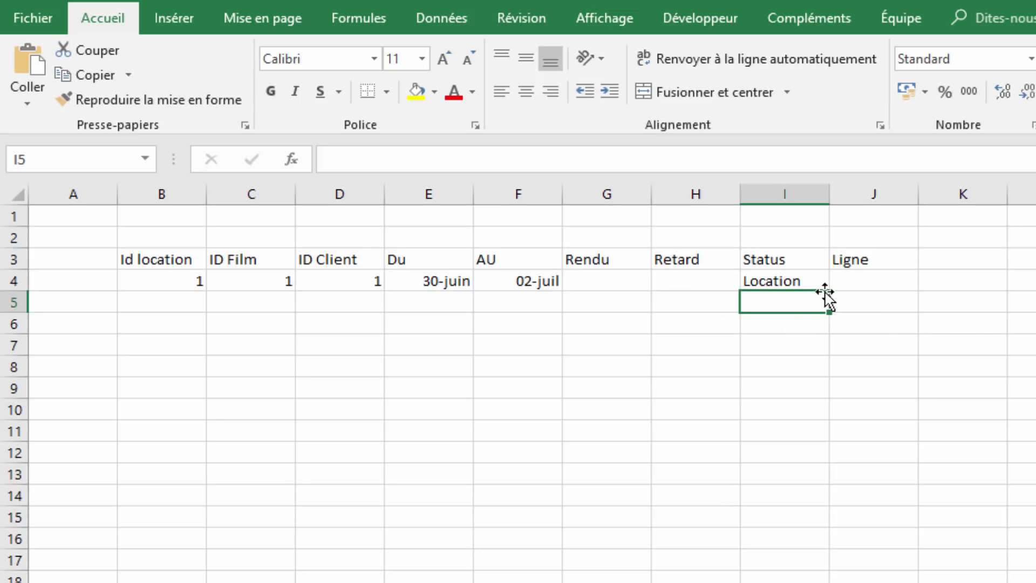
- Enter 30/6 as the Rendu date in G4 to test the Status formula, and clear the date again
click(874, 387)
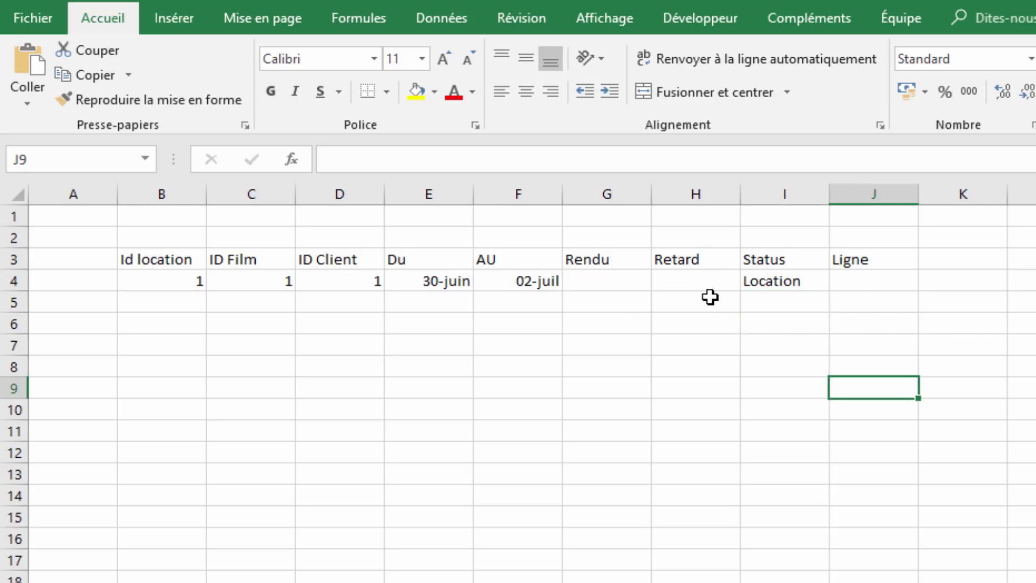
click(606, 285)
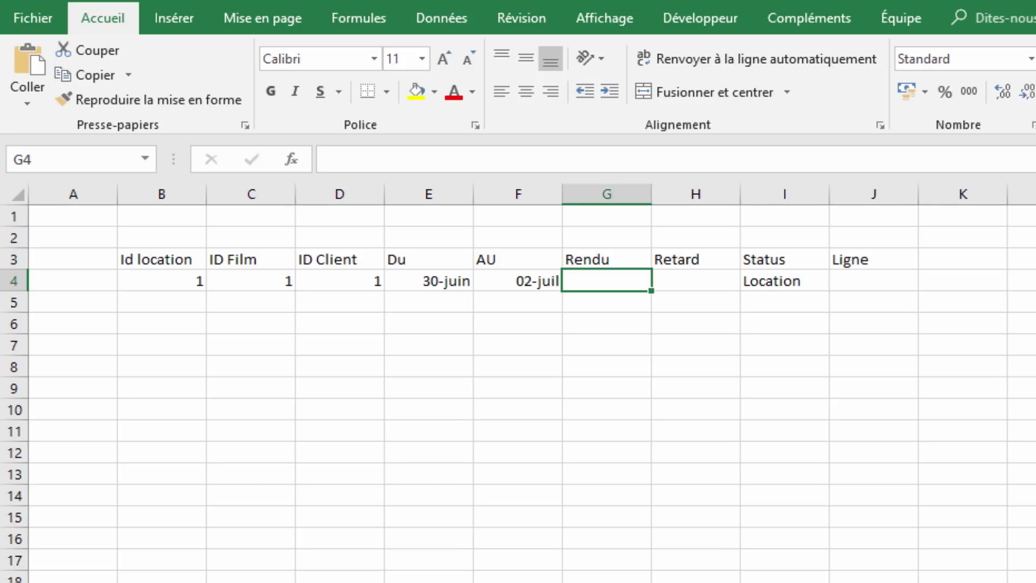
text(30/6)
key(Return)
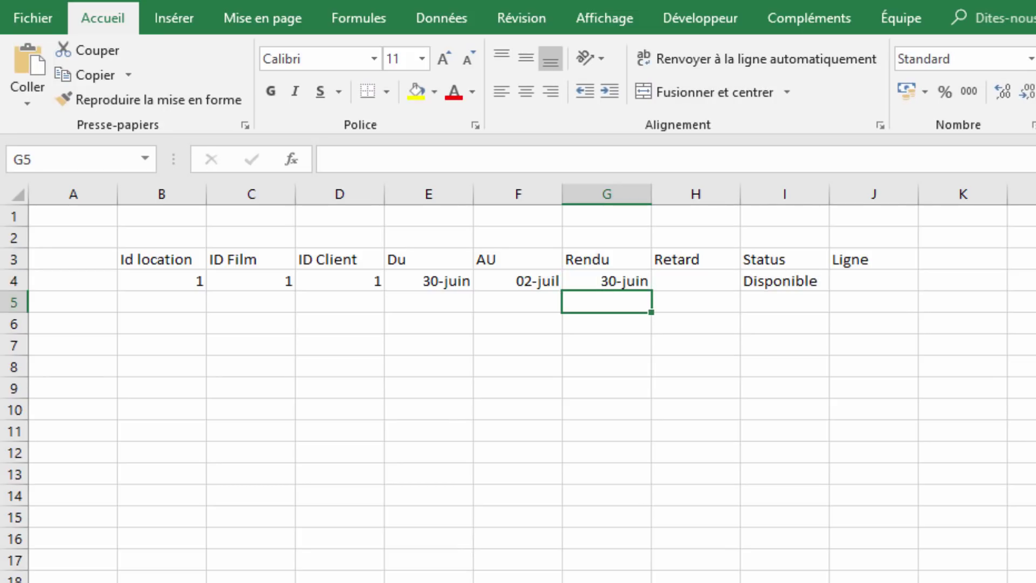
click(630, 277)
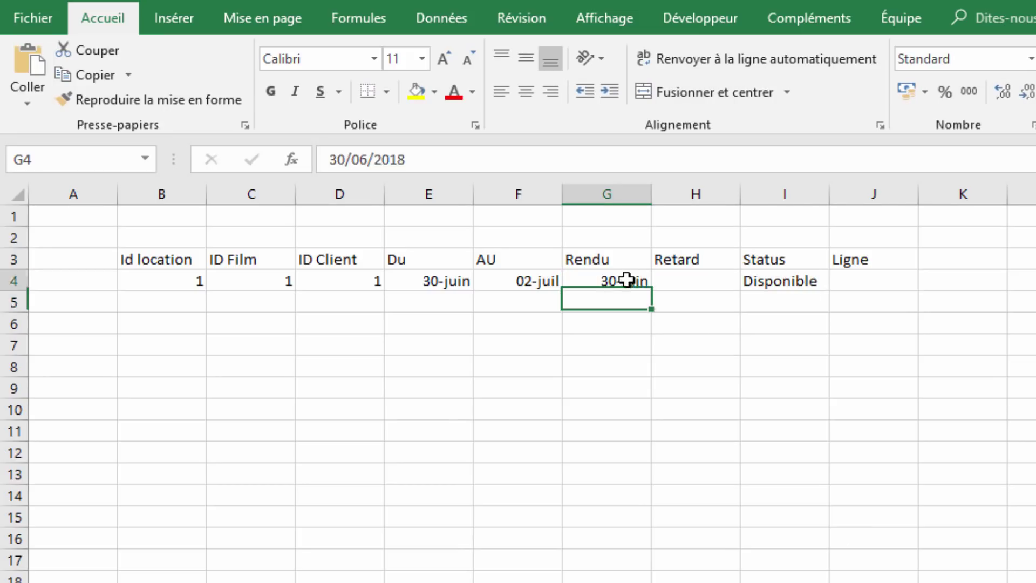
key(Delete)
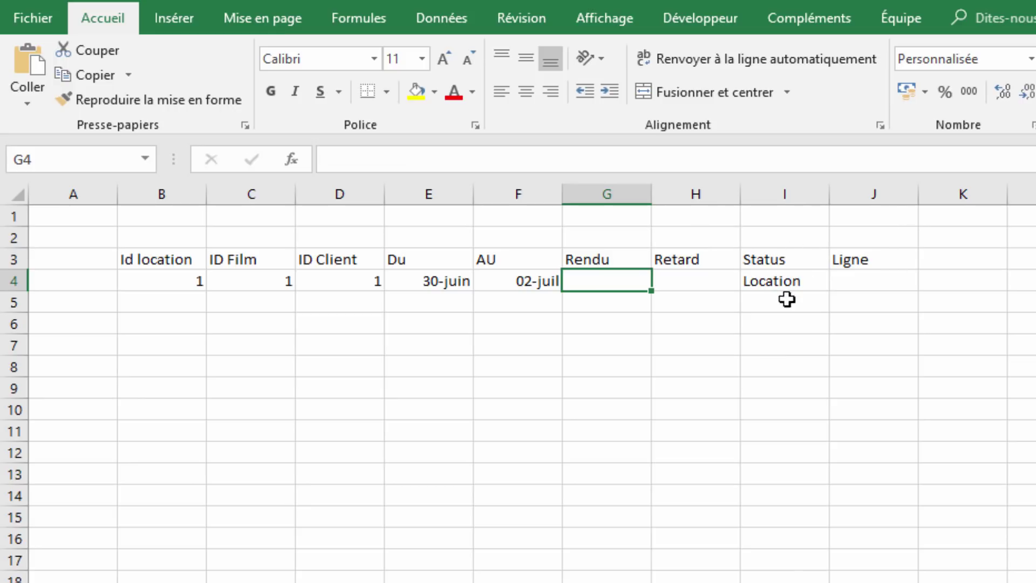
- Enter the formula =LIGNE() in the Ligne column at J4
click(863, 285)
text(=)
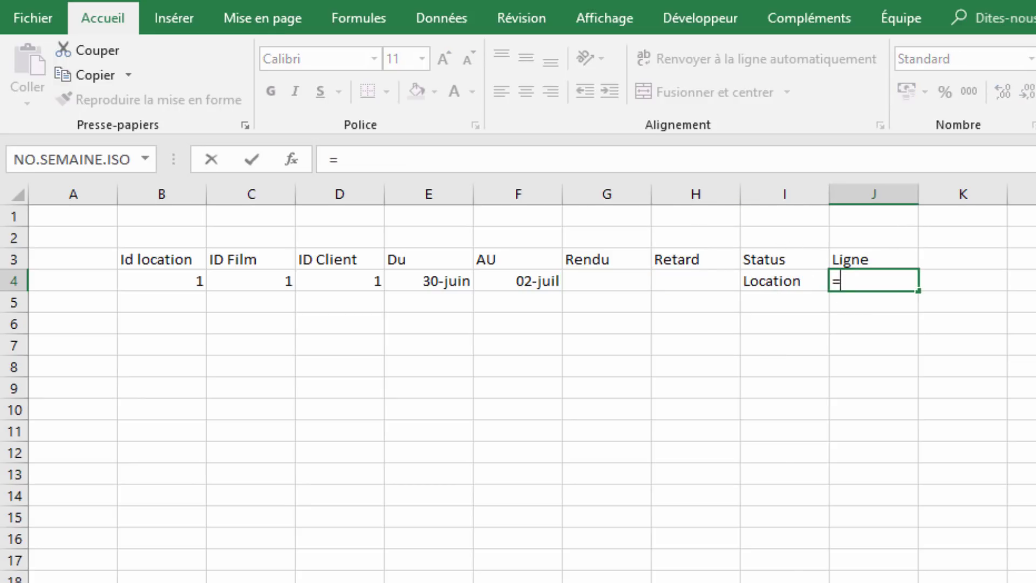
text(lig)
key(Tab)
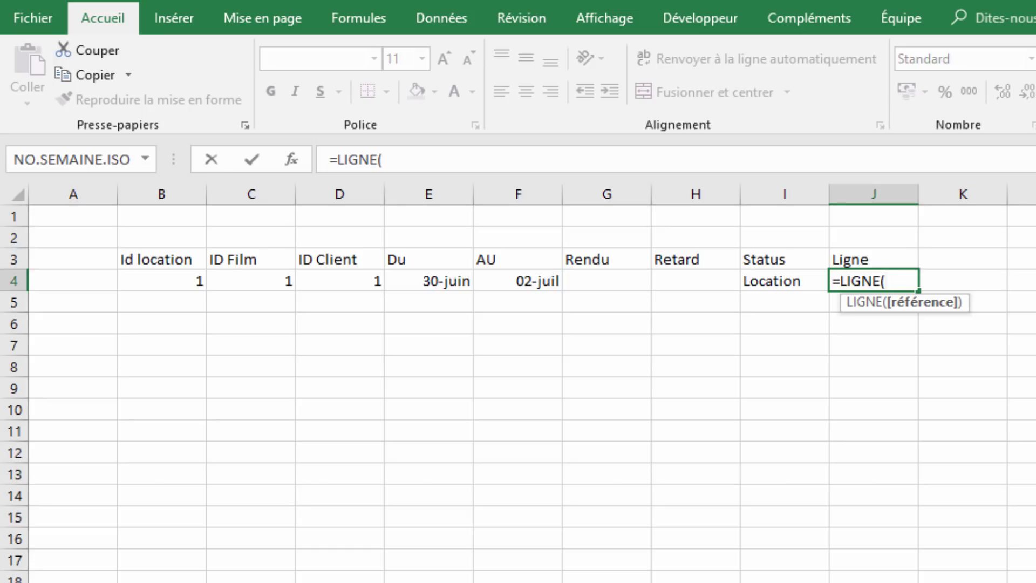
text())
key(Return)
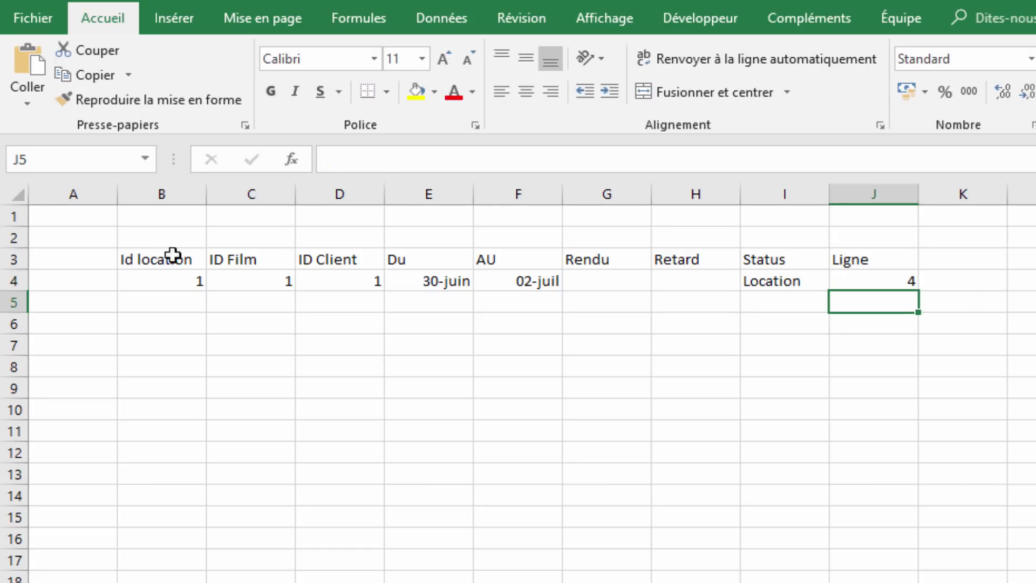
- Convert B3:J4 into a table with headers and give it a black header style with centred contents
drag(172, 255, 918, 284)
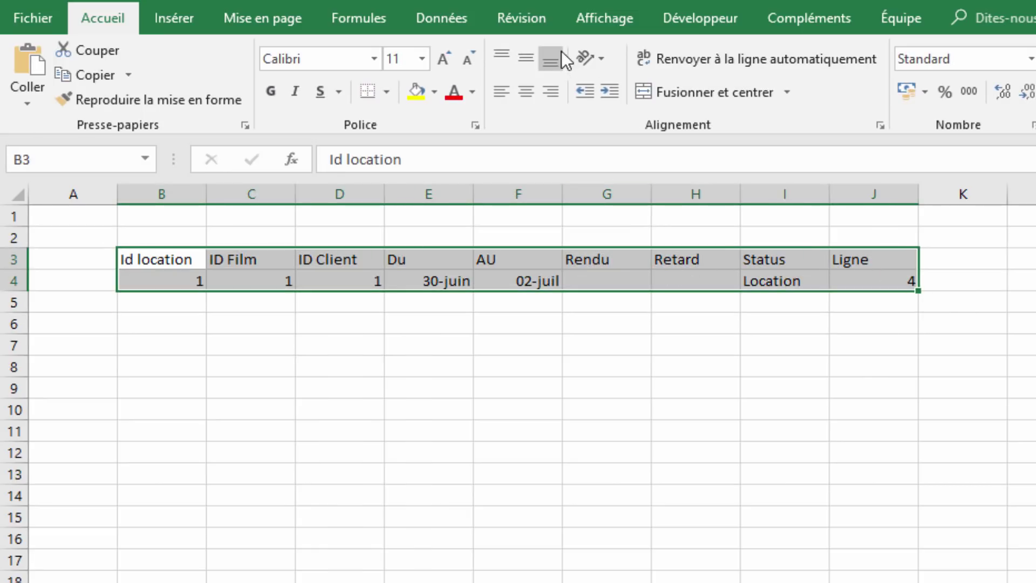
click(192, 22)
click(213, 62)
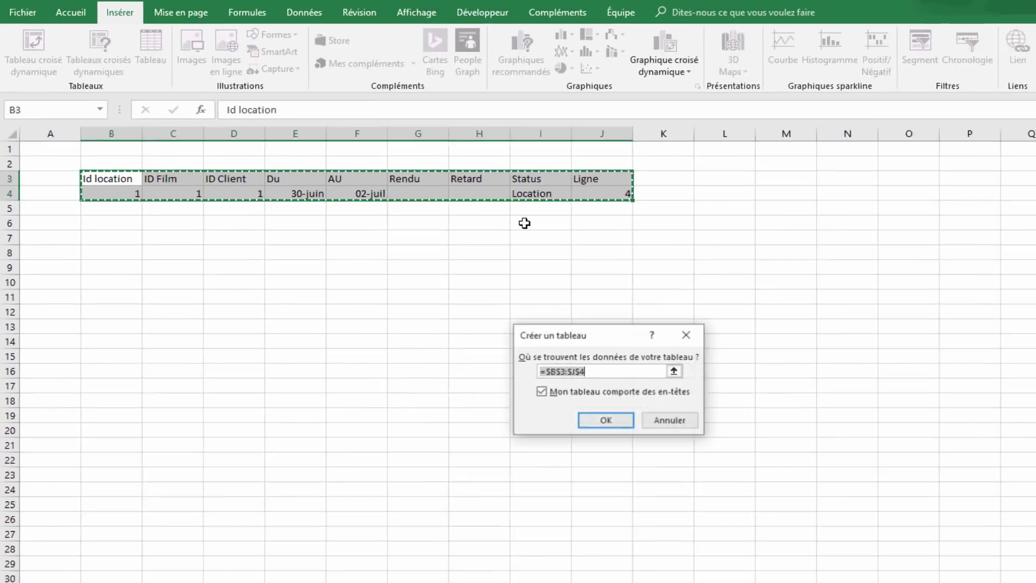
click(605, 420)
click(542, 446)
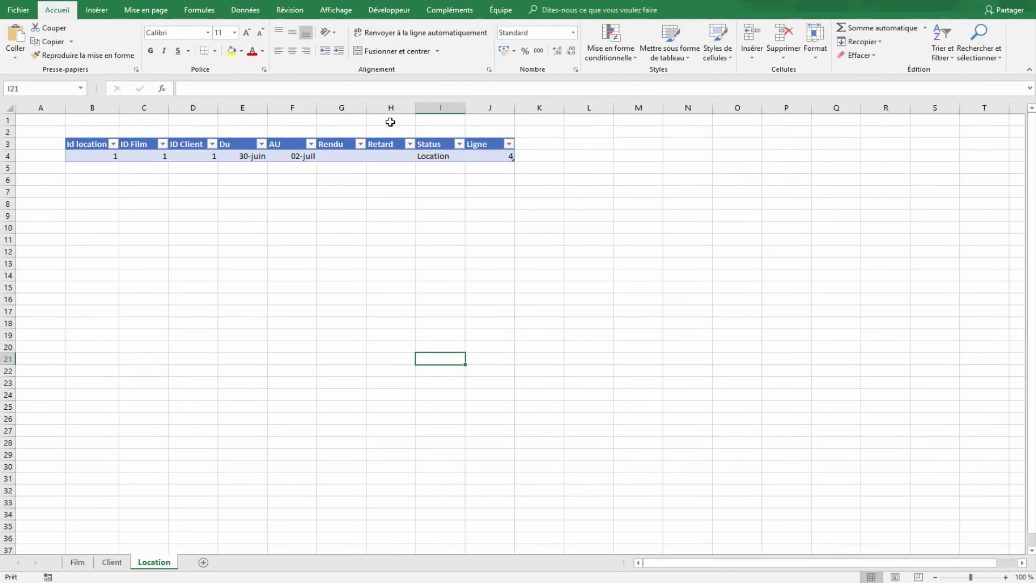
click(391, 156)
click(714, 41)
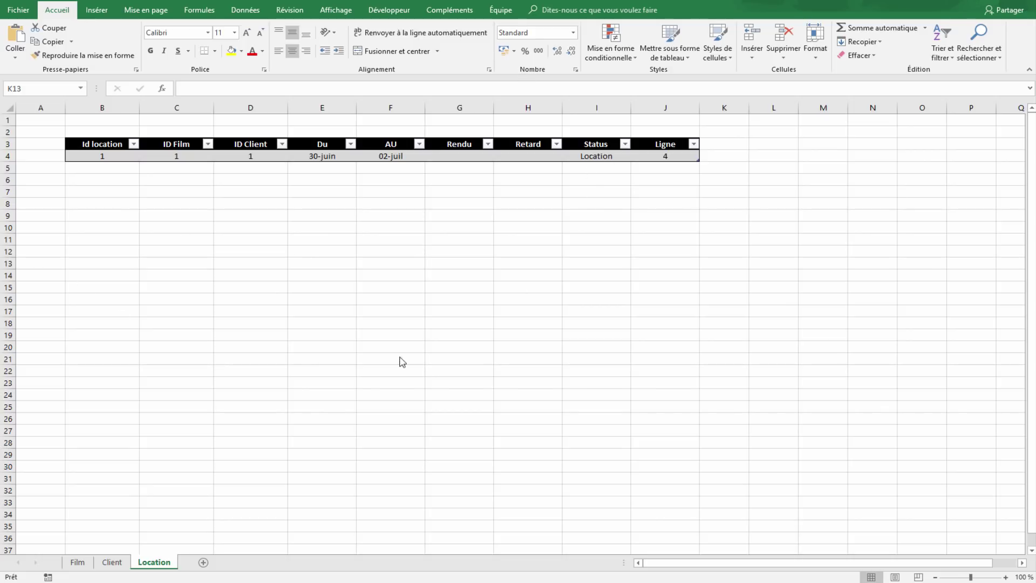
- On the Film sheet, start a new Status formula in D4 with =SI(NB.SI.ENS(
click(77, 562)
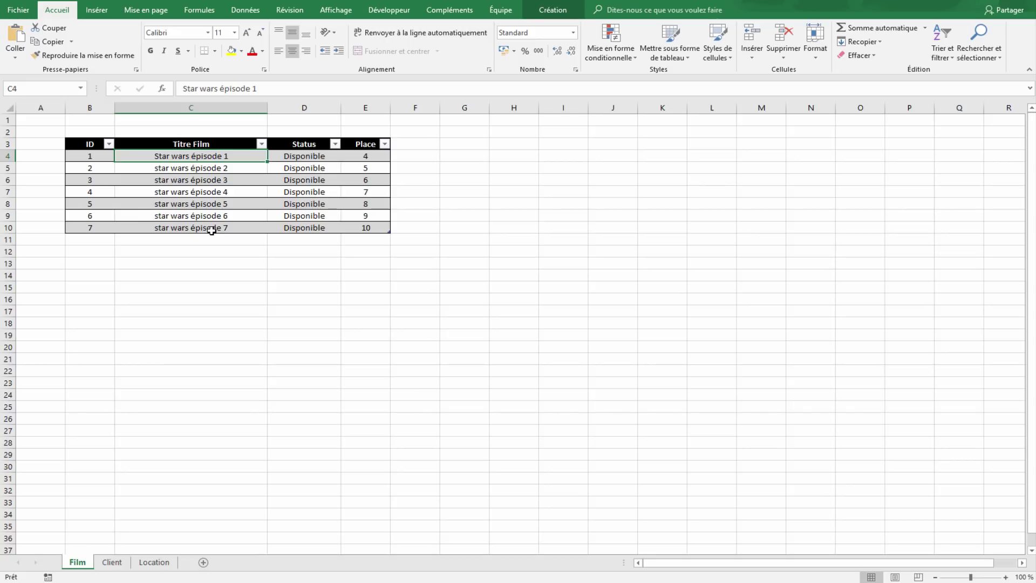
click(316, 204)
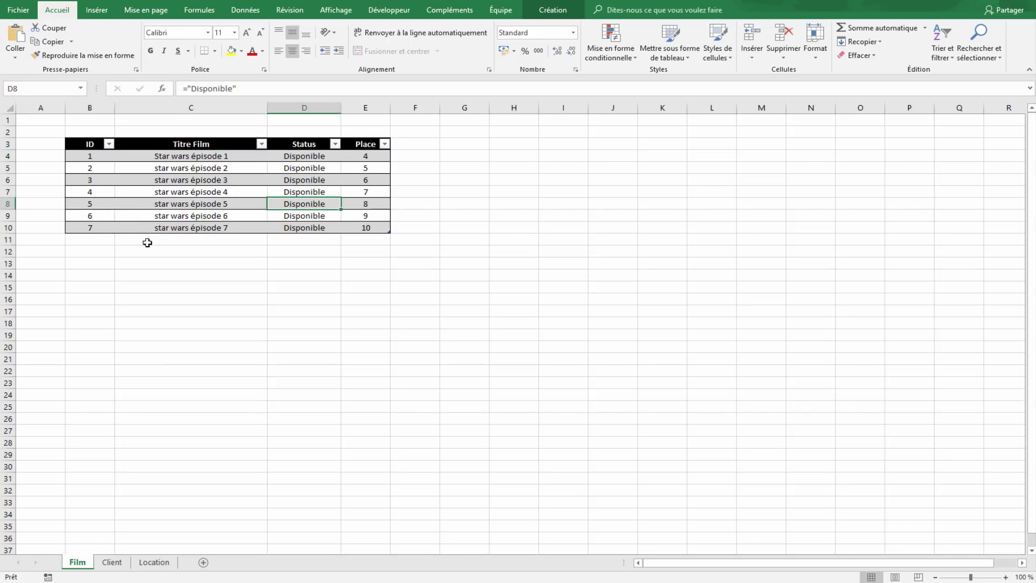
click(305, 160)
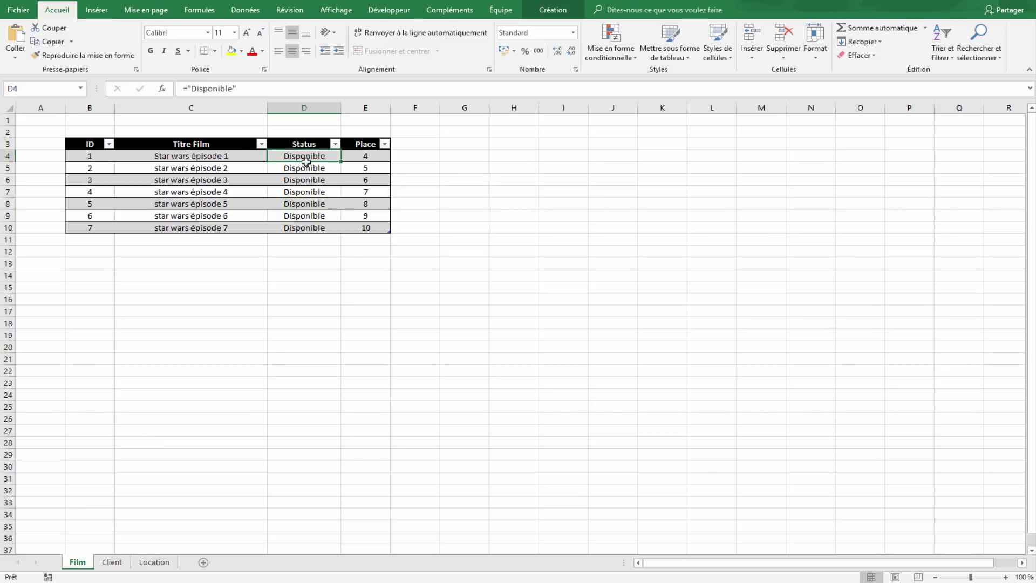
click(154, 562)
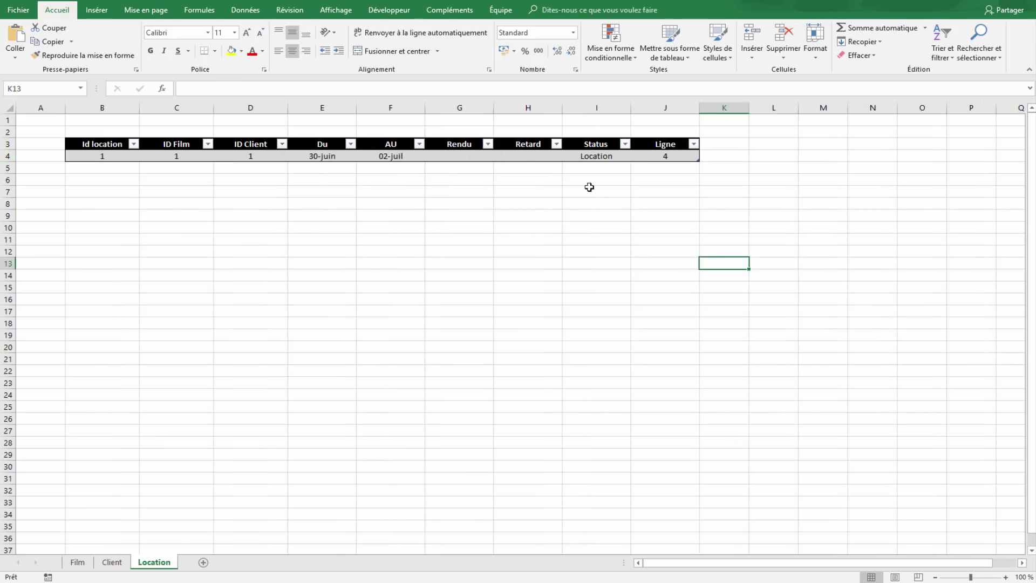
click(81, 562)
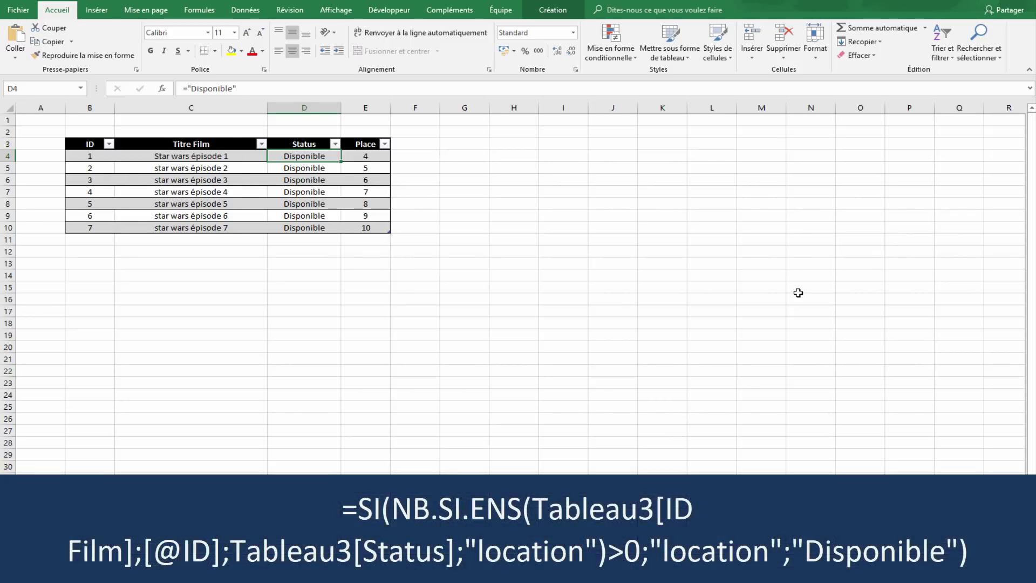
text(=)
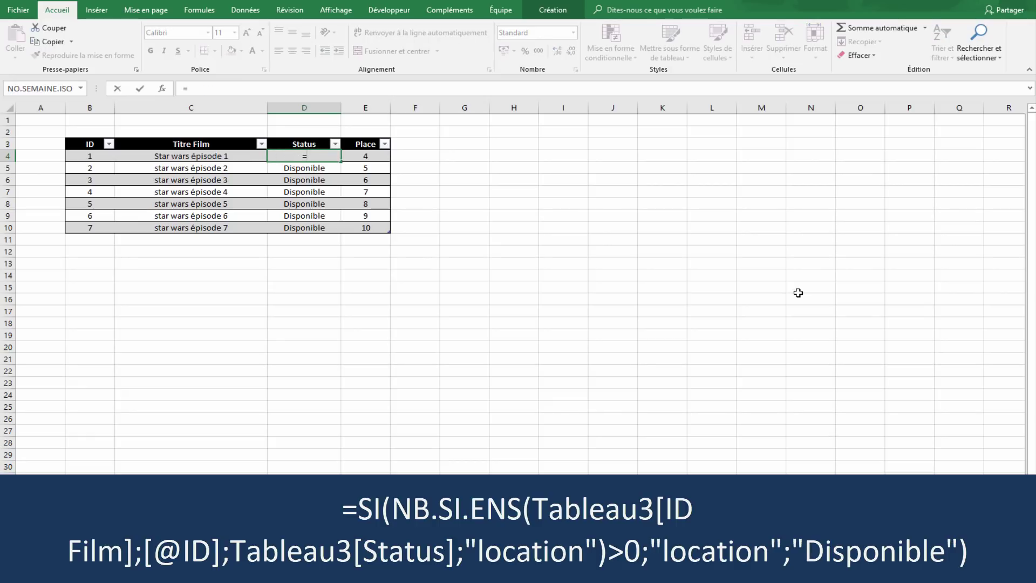
text(SI()
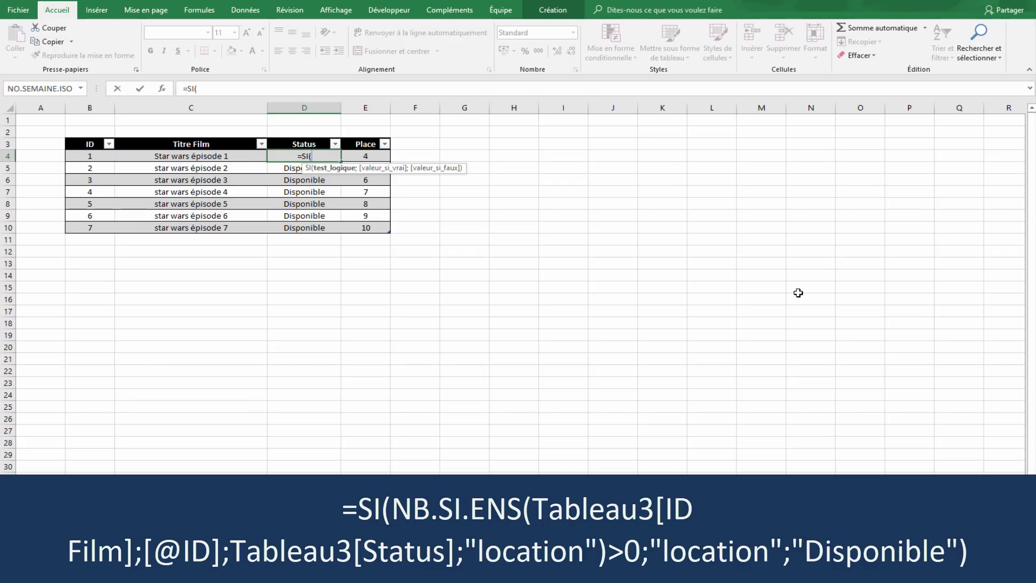
text(nb.si.e)
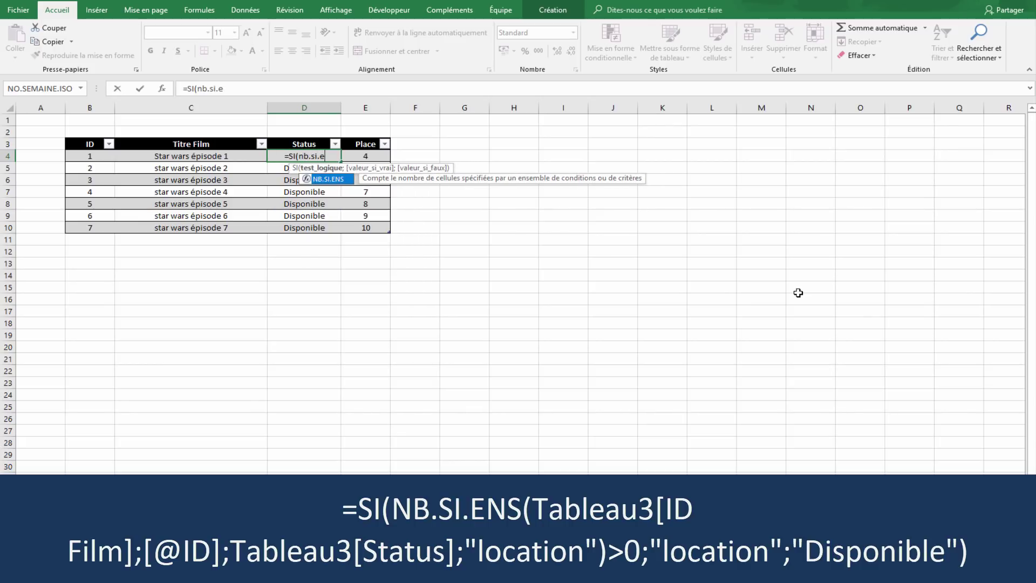
key(Tab)
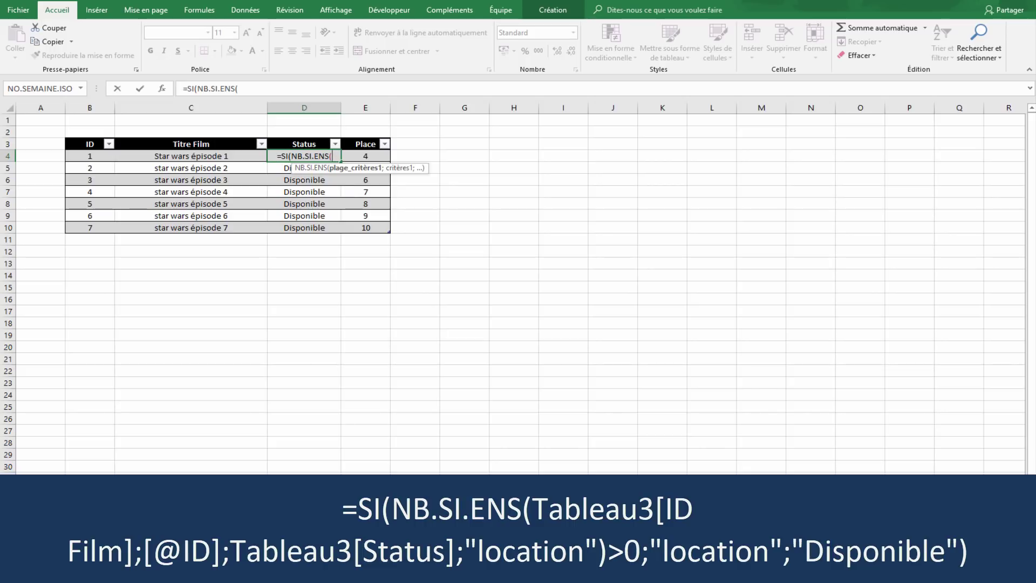
click(259, 564)
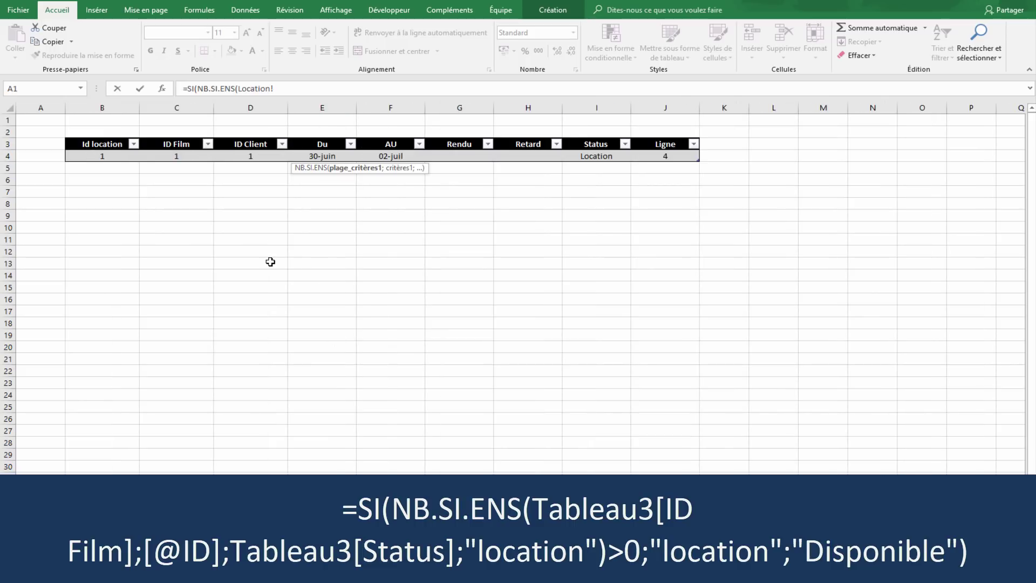
click(307, 87)
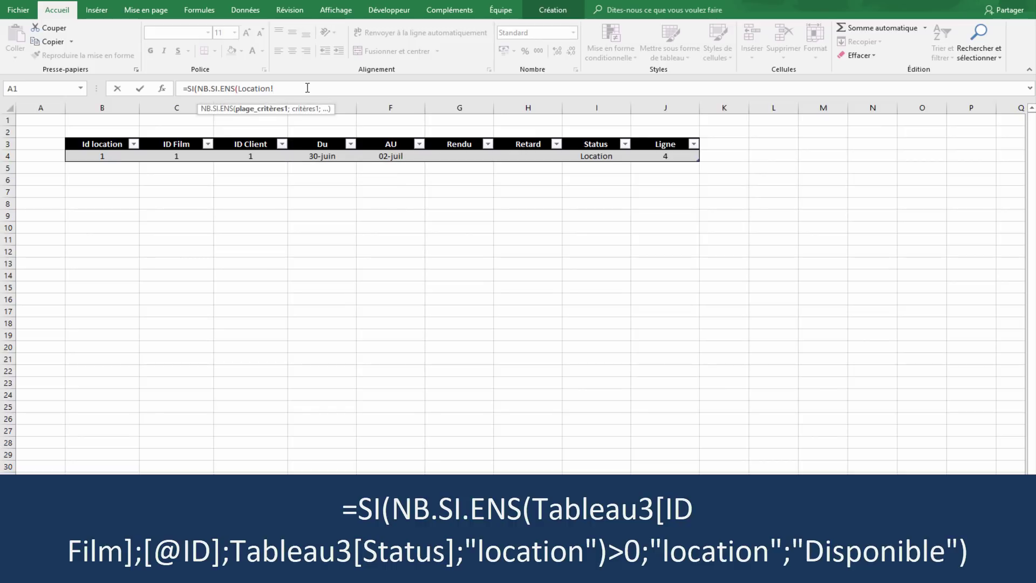
click(203, 158)
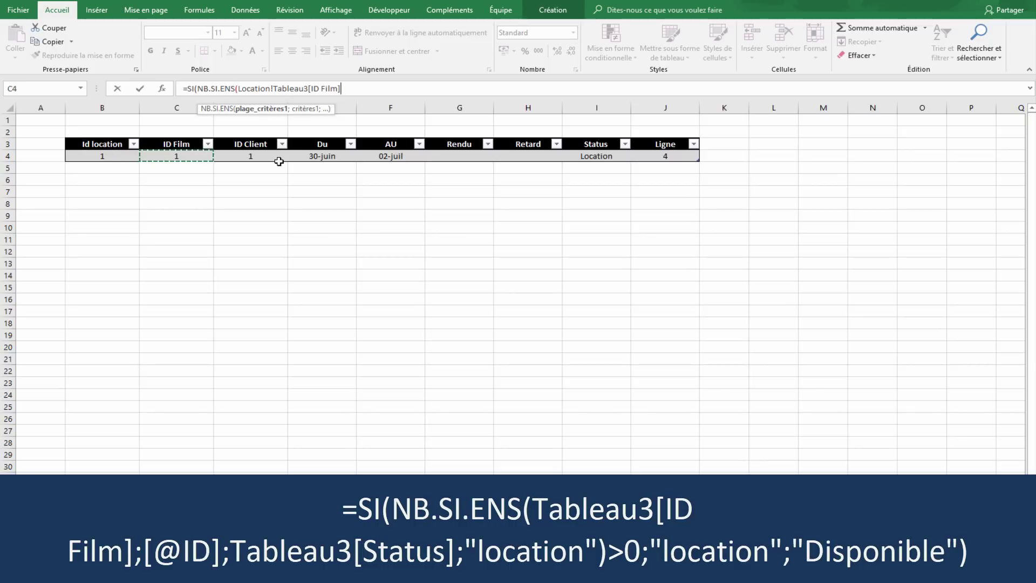
text(;)
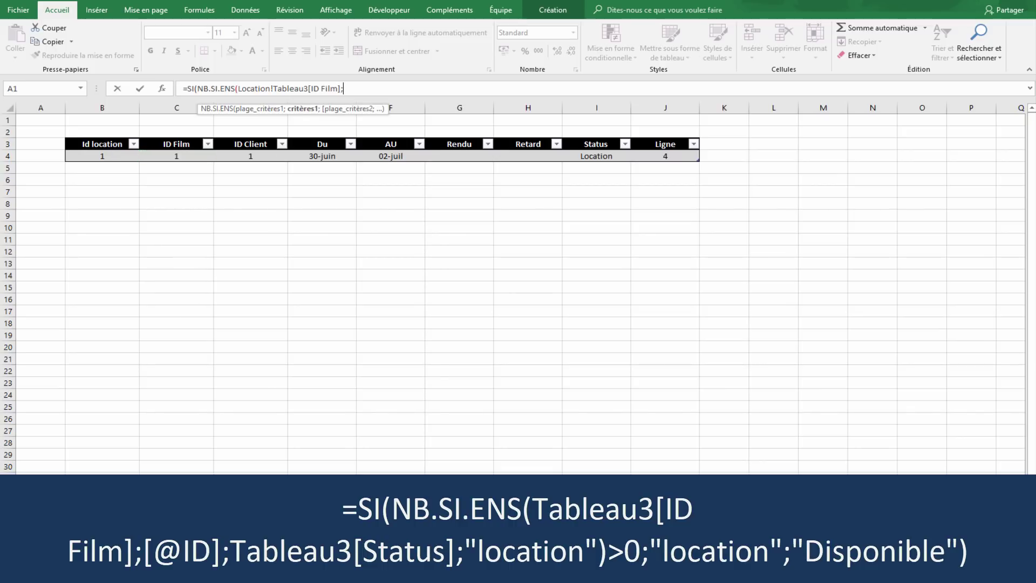
click(151, 566)
click(92, 156)
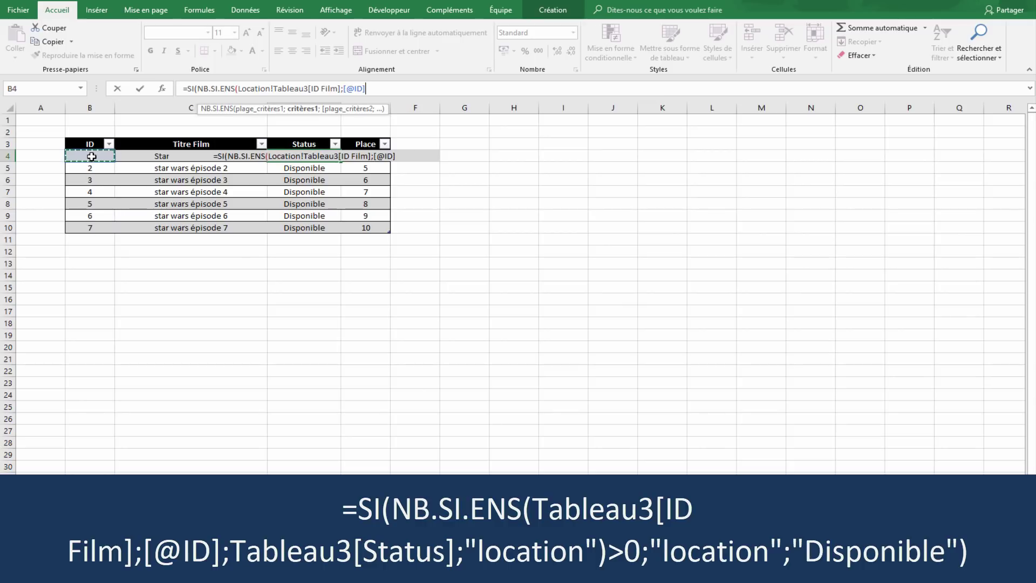
- Add the second NB.SI.ENS condition, matching the Location table's Status column against "location", and close the function
text(;)
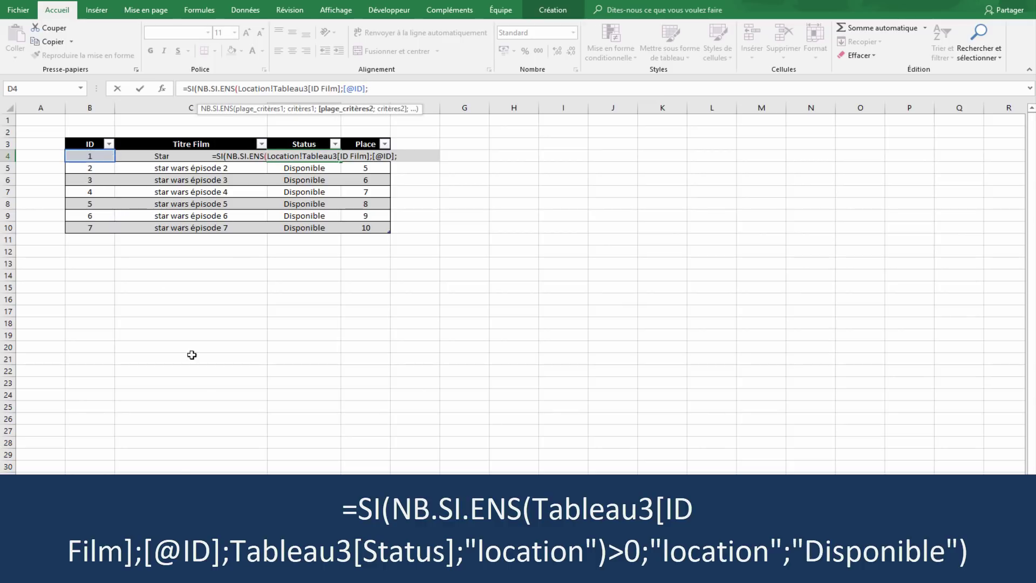
click(195, 565)
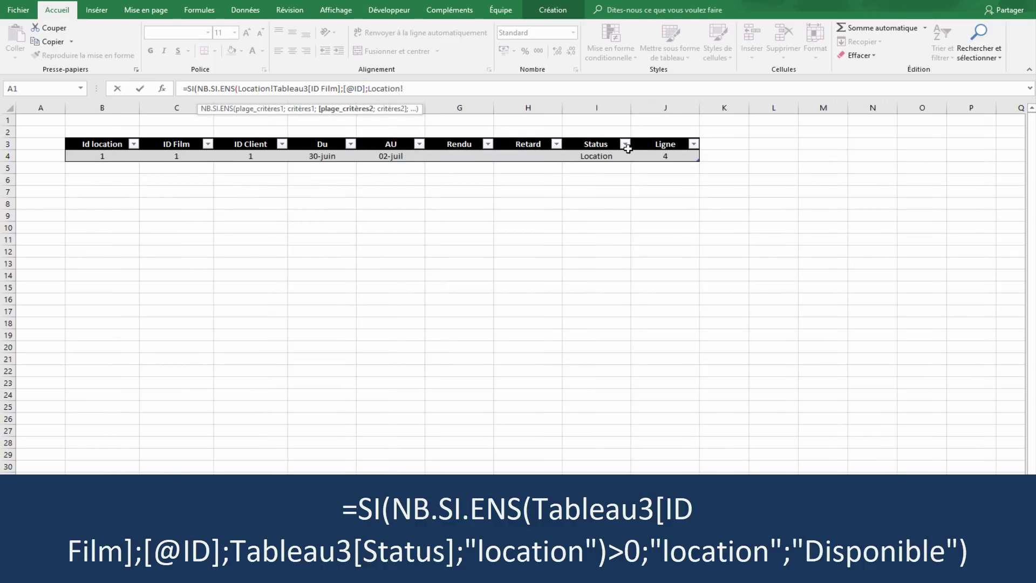
click(628, 149)
text(;"l)
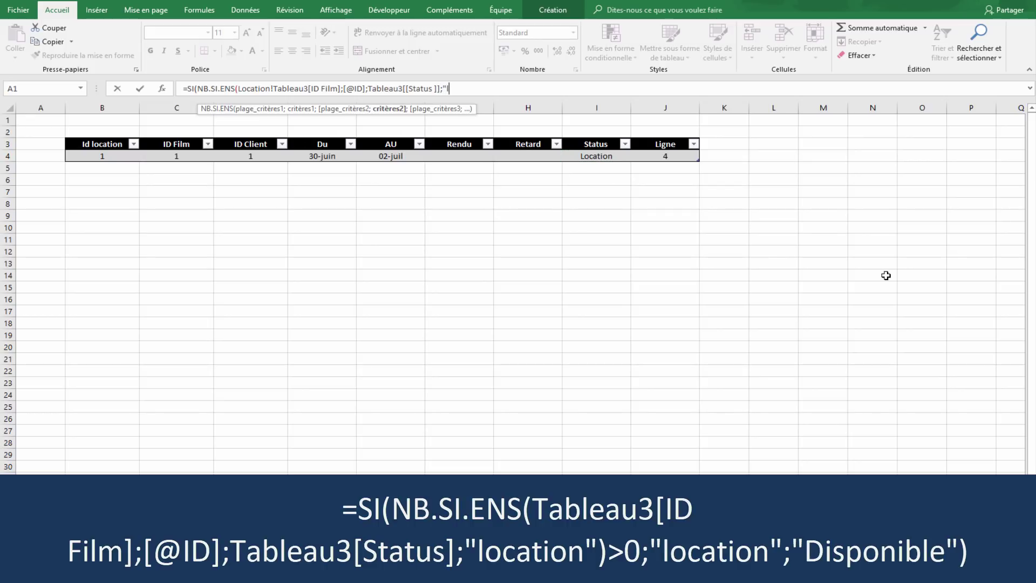
text(ocation"))
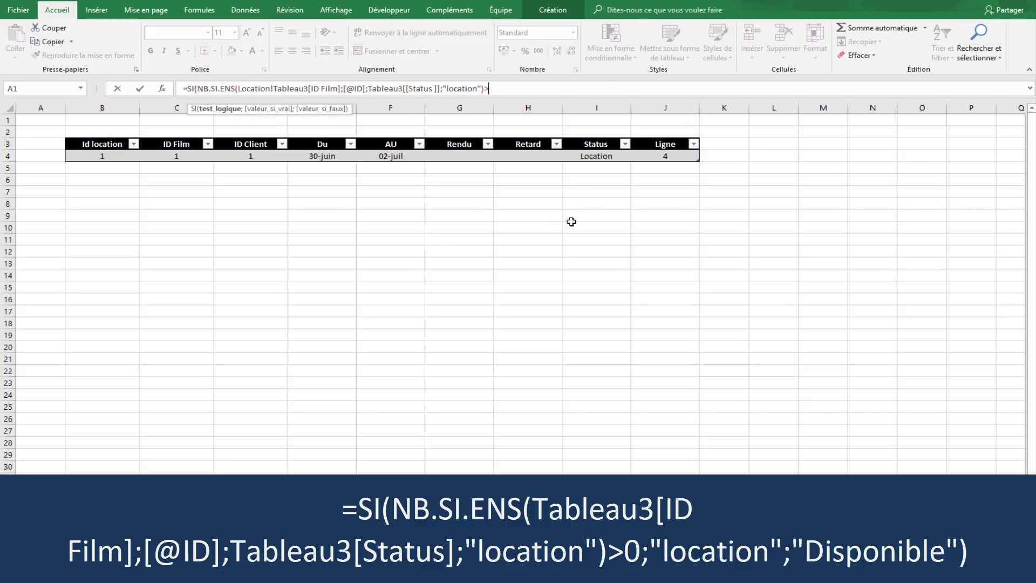
- Complete the D4 formula with >0;"location";"Disponible") and enter it
text(>0;)
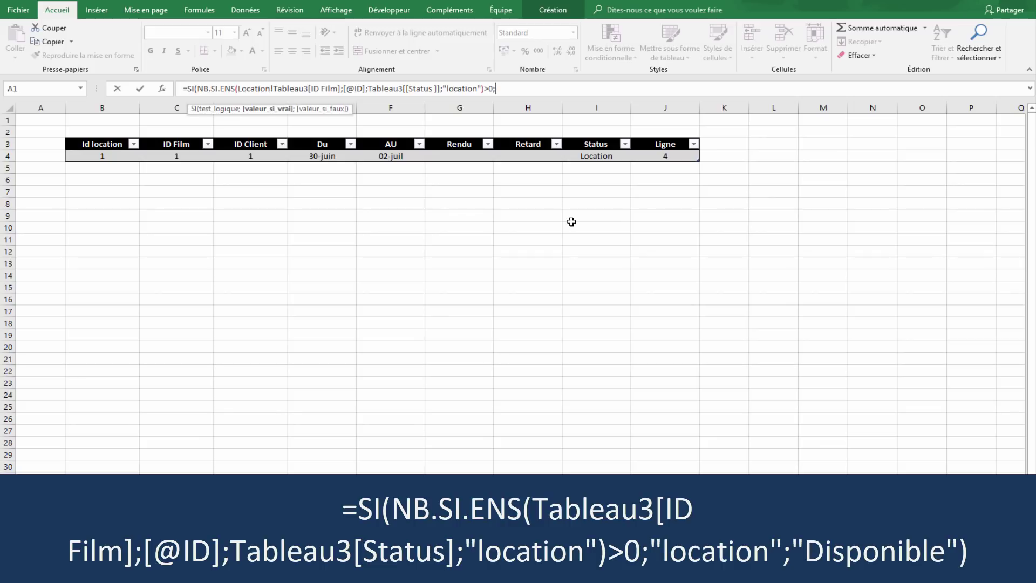
text("location";)
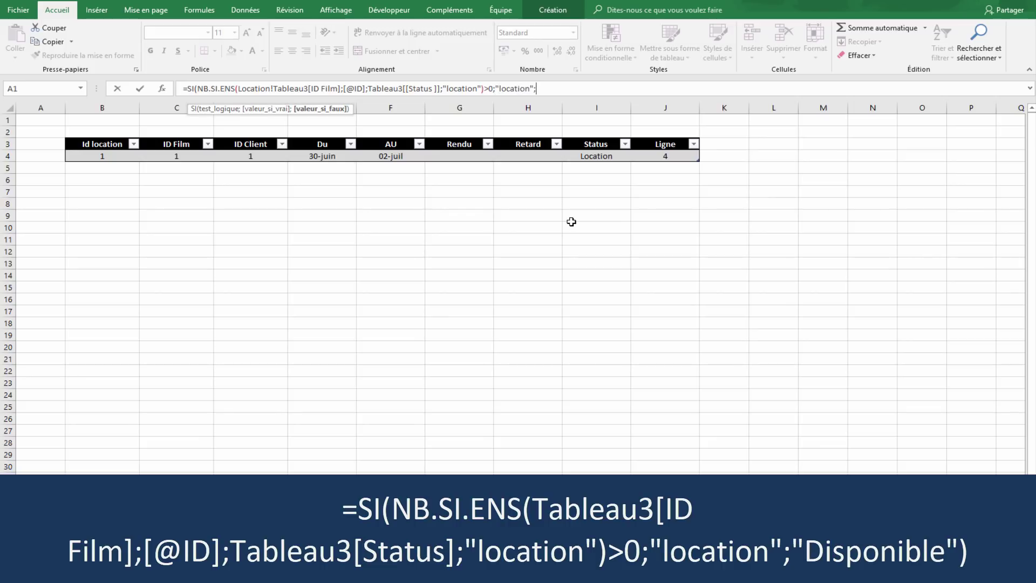
text("Disponible"))
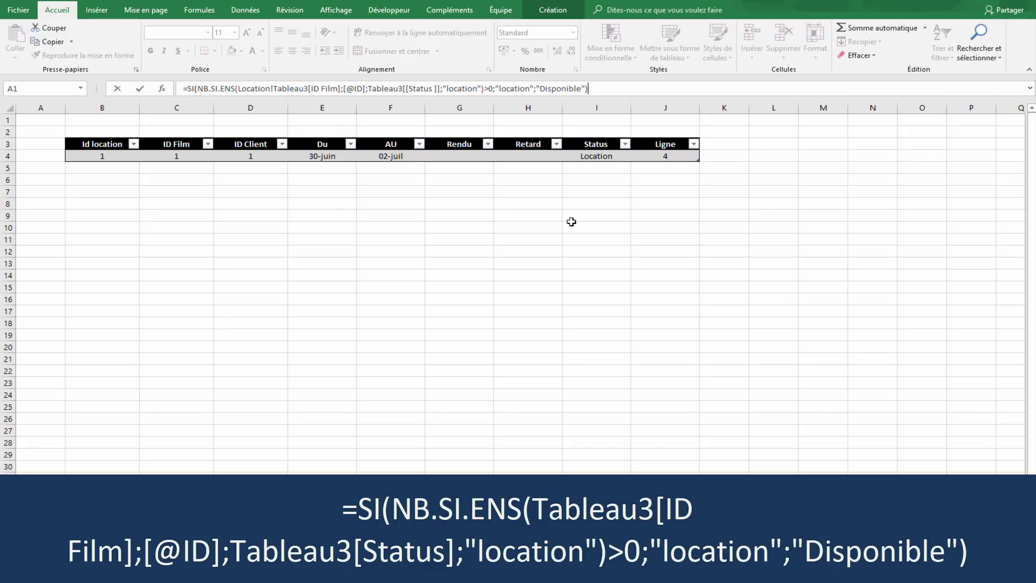
text())
key(Return)
key(Return)
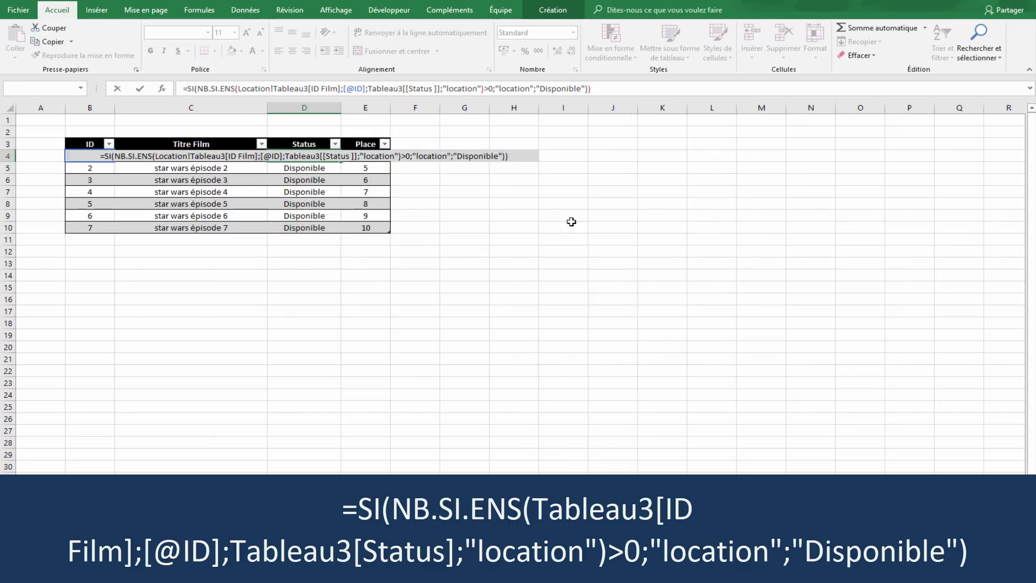
key(Return)
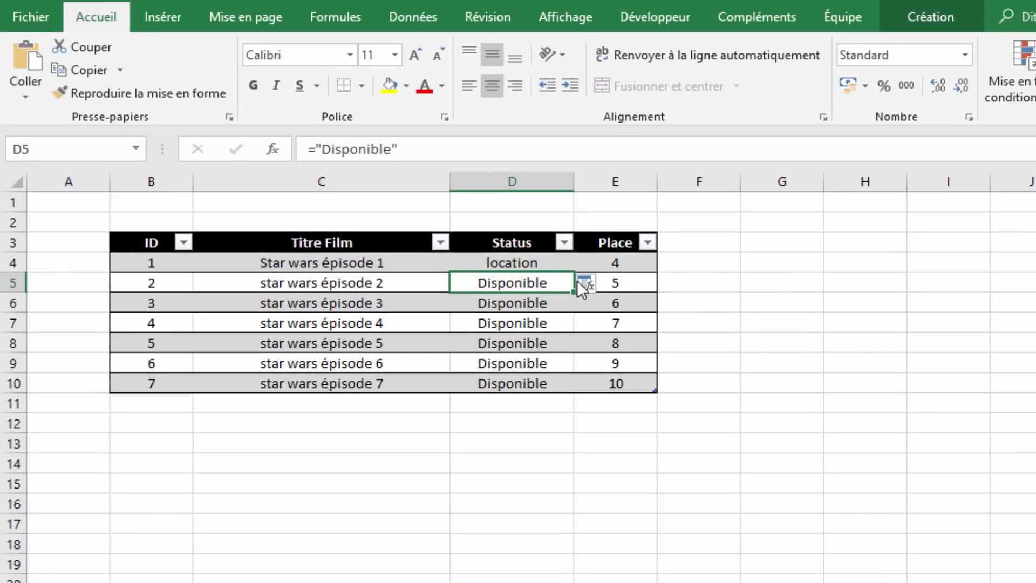
- Overwrite all cells of the Film table's Status column with the new formula
click(581, 282)
click(610, 297)
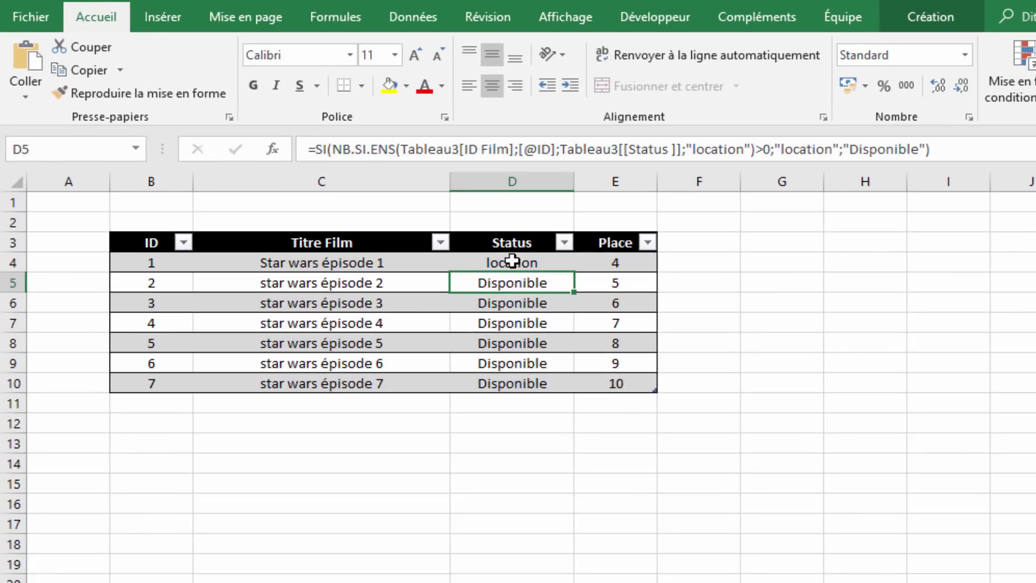
click(744, 523)
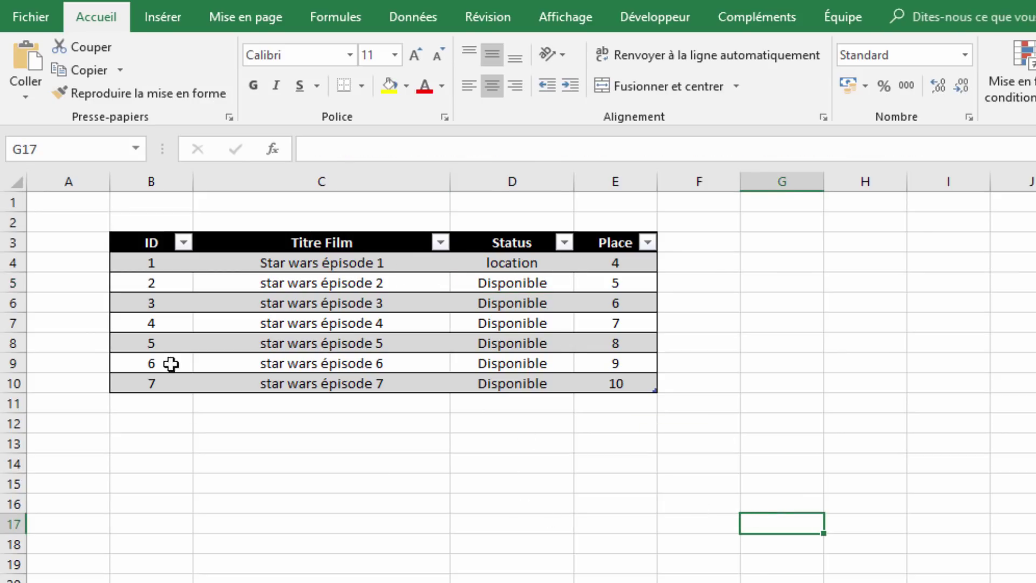
- Add a second record to the Location table with Id location 2, ID Film 6, ID Client 1 and Du date 30/6
click(148, 361)
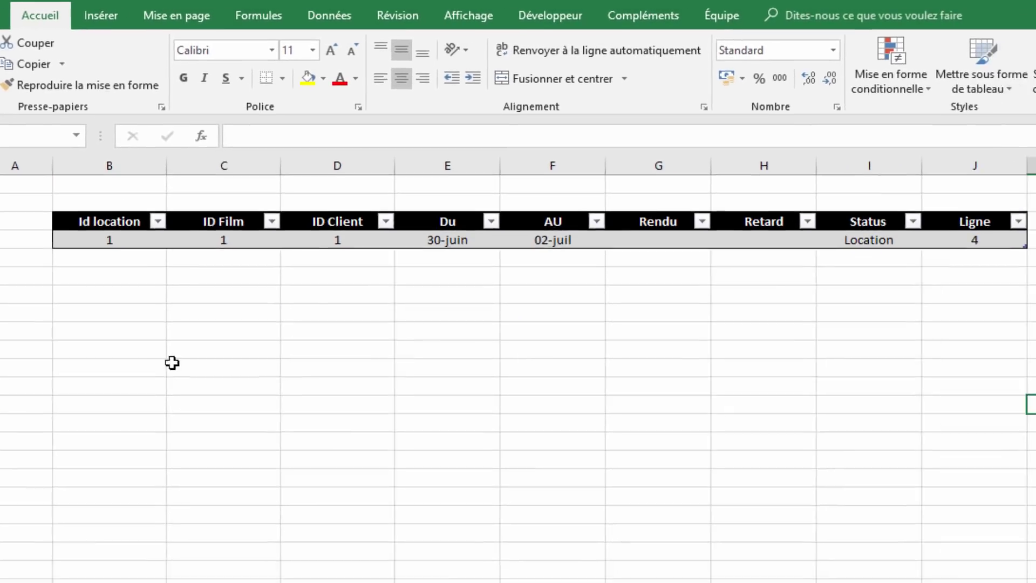
click(993, 240)
key(Tab)
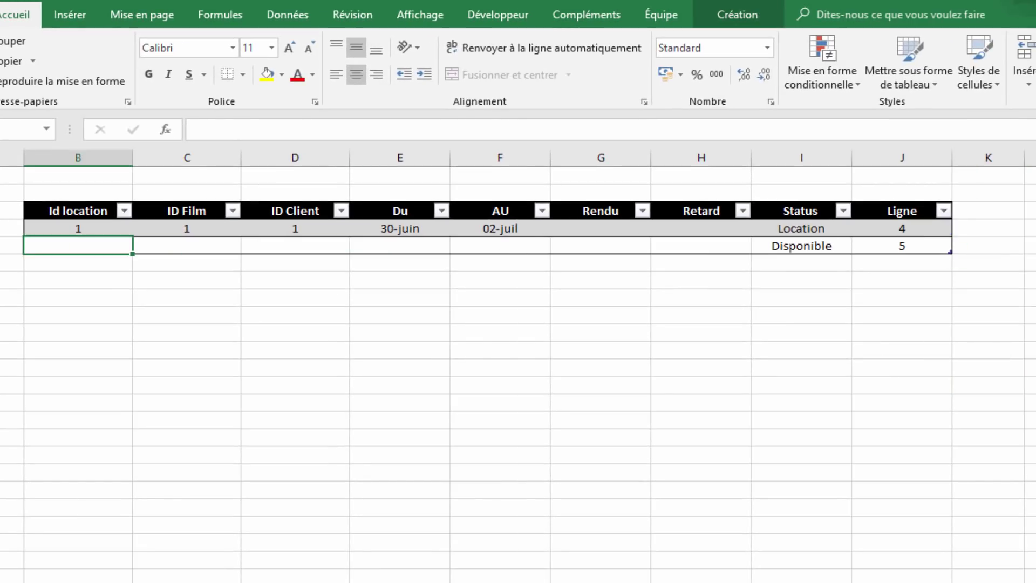
text(2)
key(Tab)
text(6)
key(Tab)
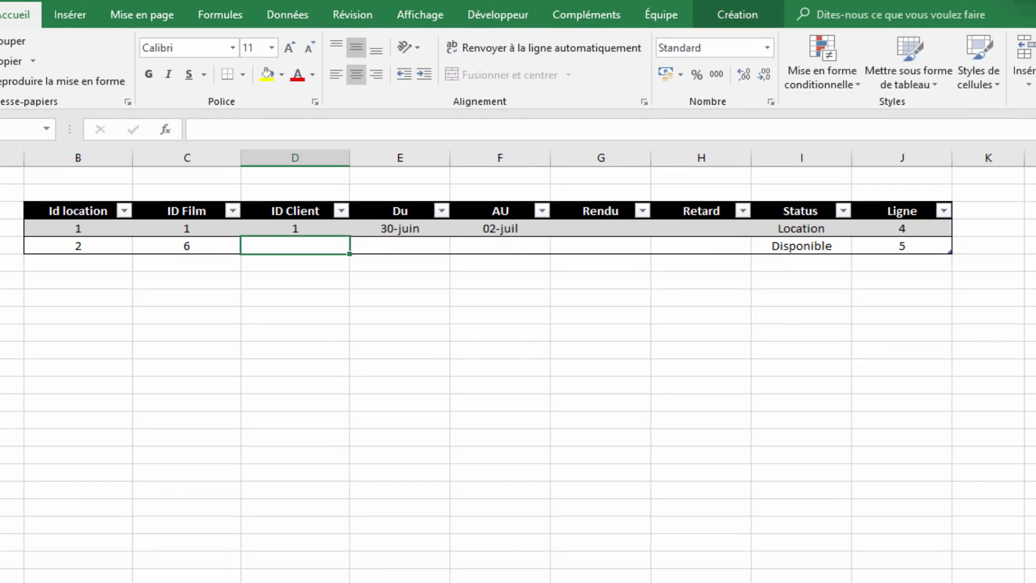
text(1)
key(Tab)
text(30/6)
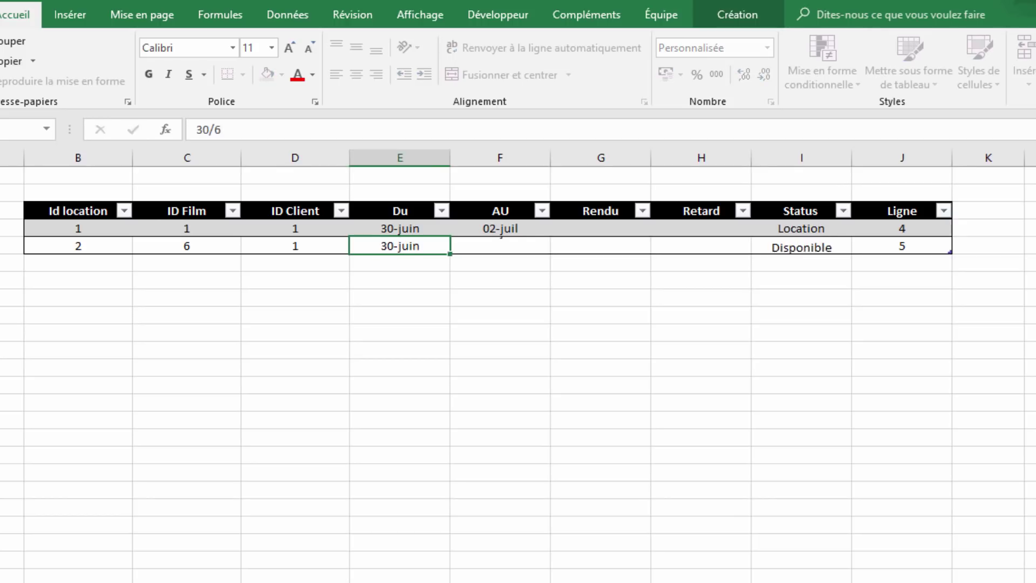
key(Tab)
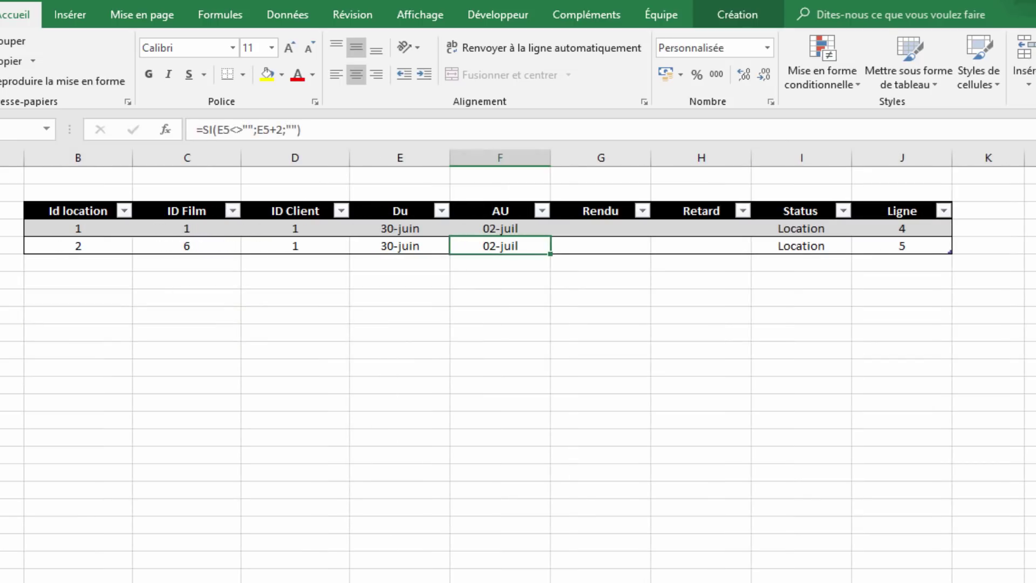
click(601, 367)
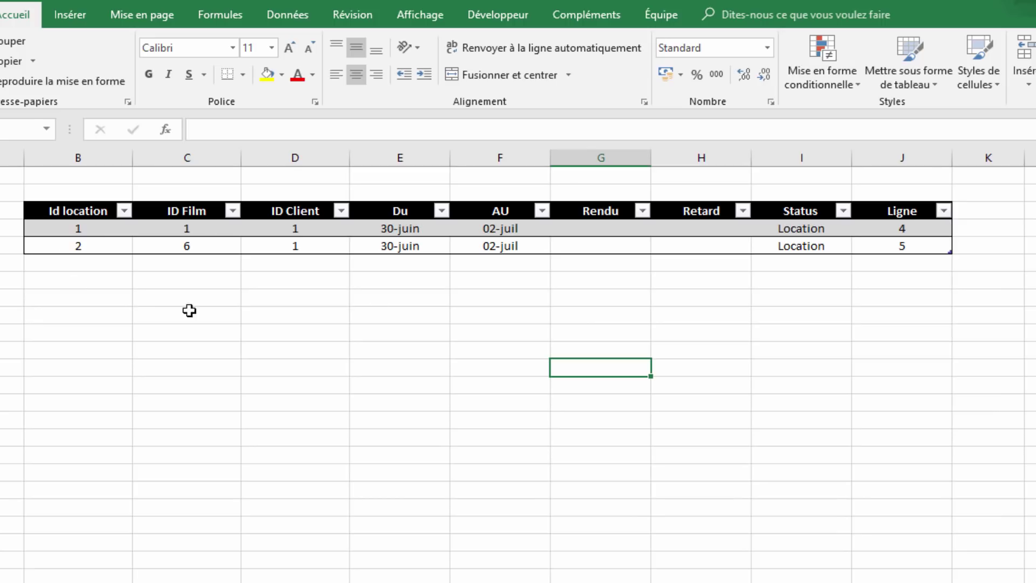
- Enter 30/6 as the Rendu date of rental 1, then check the Status of film 6 in the Film table
click(603, 233)
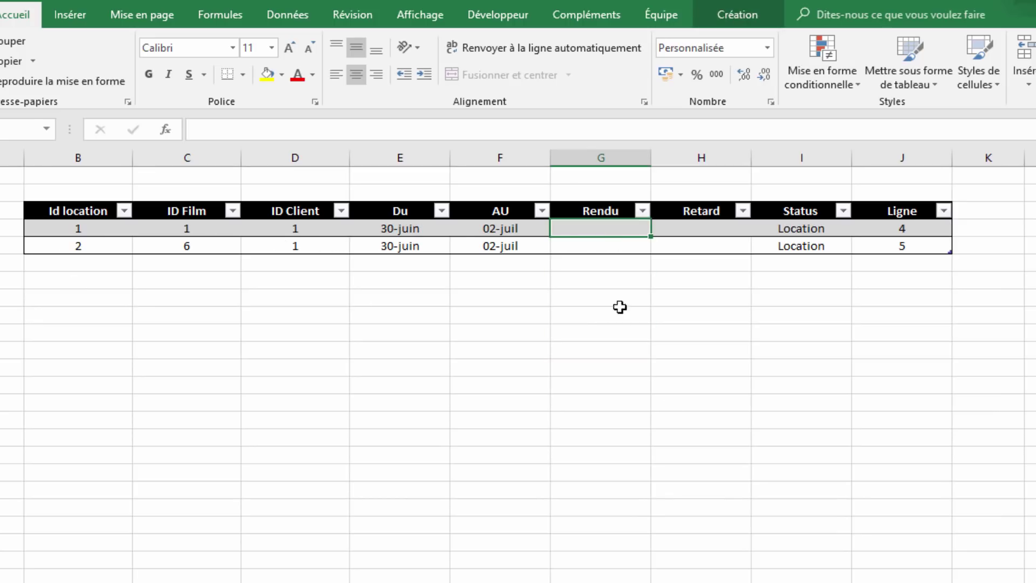
text(30/6)
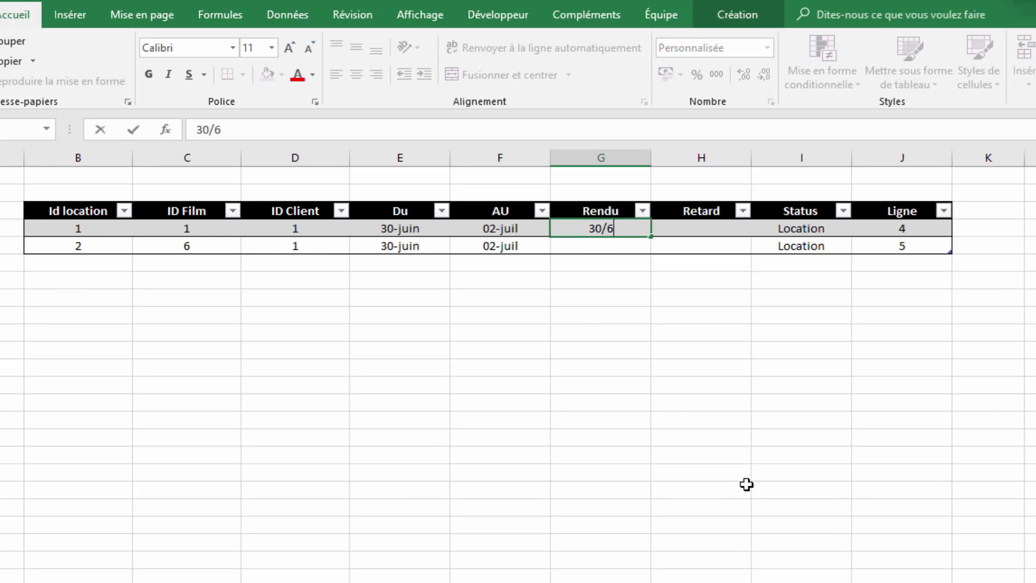
key(Return)
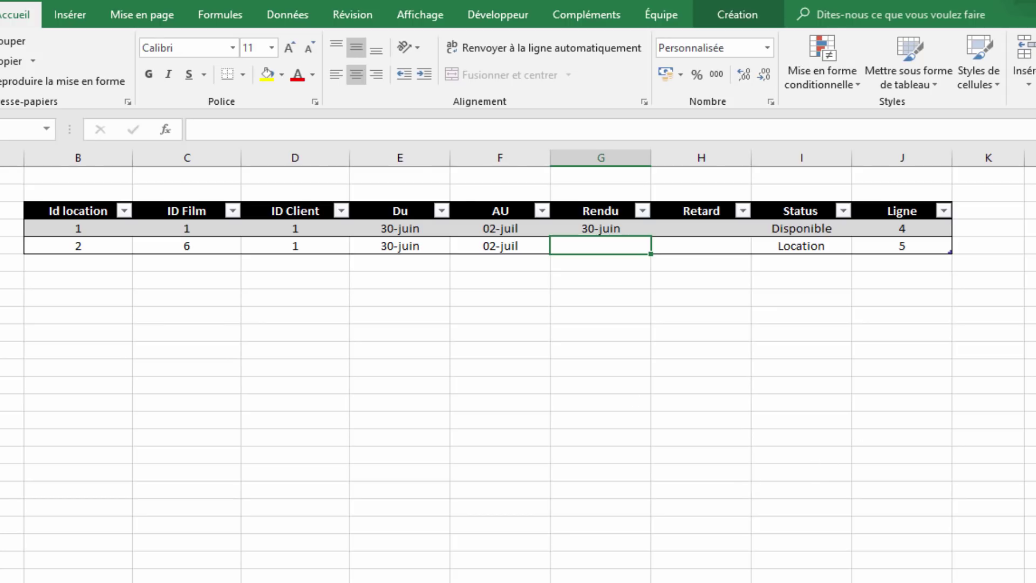
key(ctrl+Page_Up)
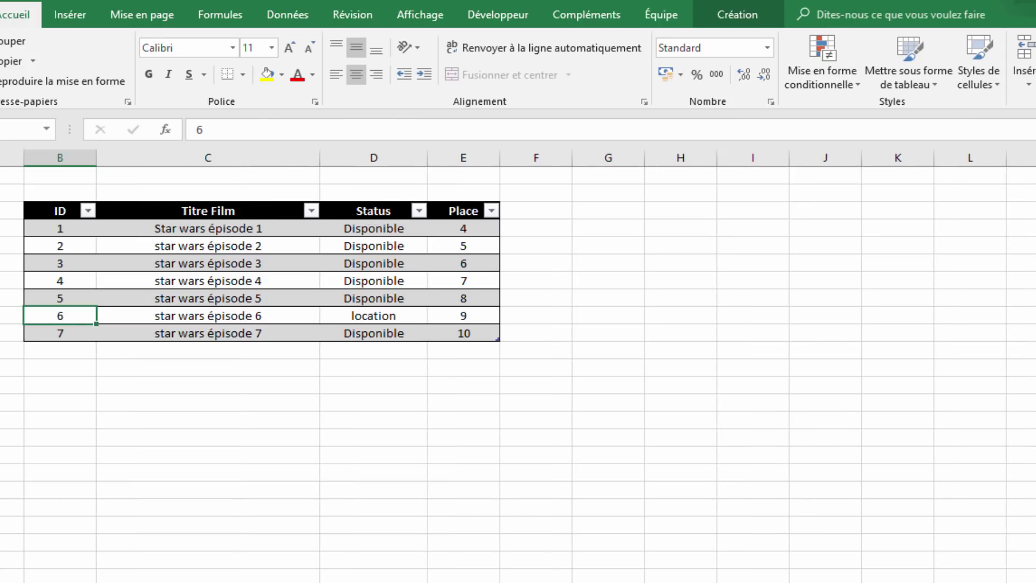
click(386, 315)
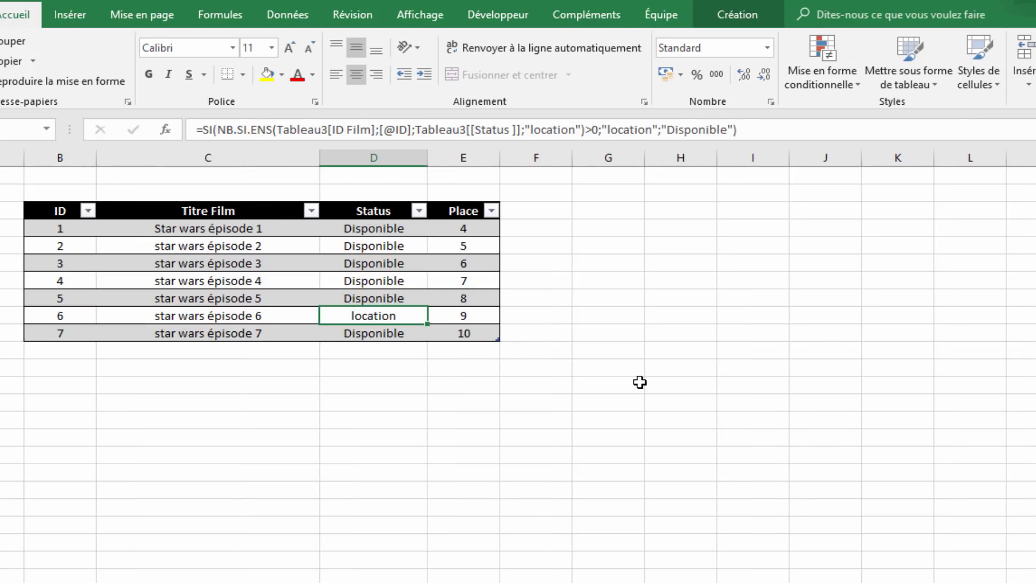